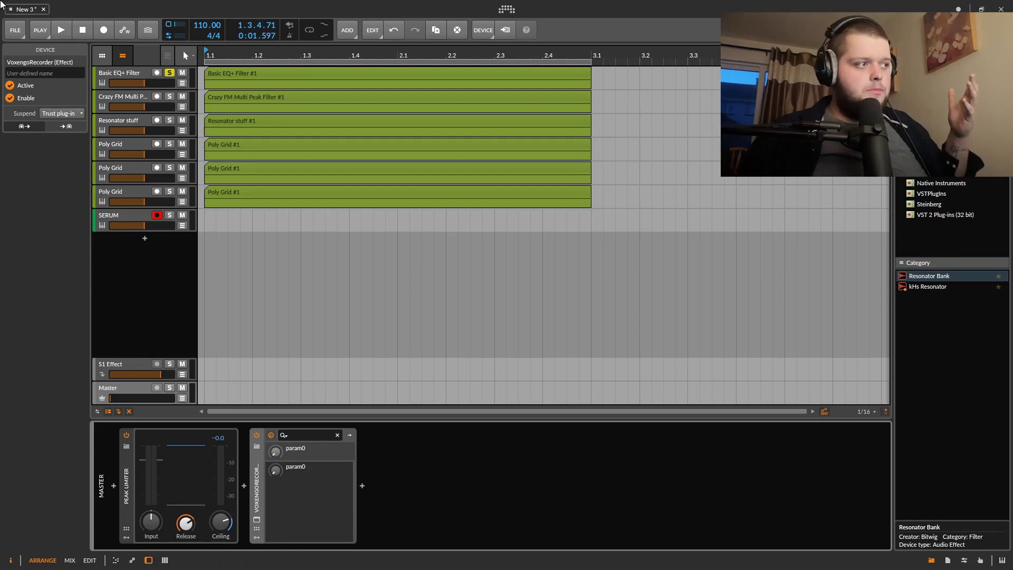
Open the Serum plug-in on the SERUM track, look through its filter types, and close it.
left_click(117, 222)
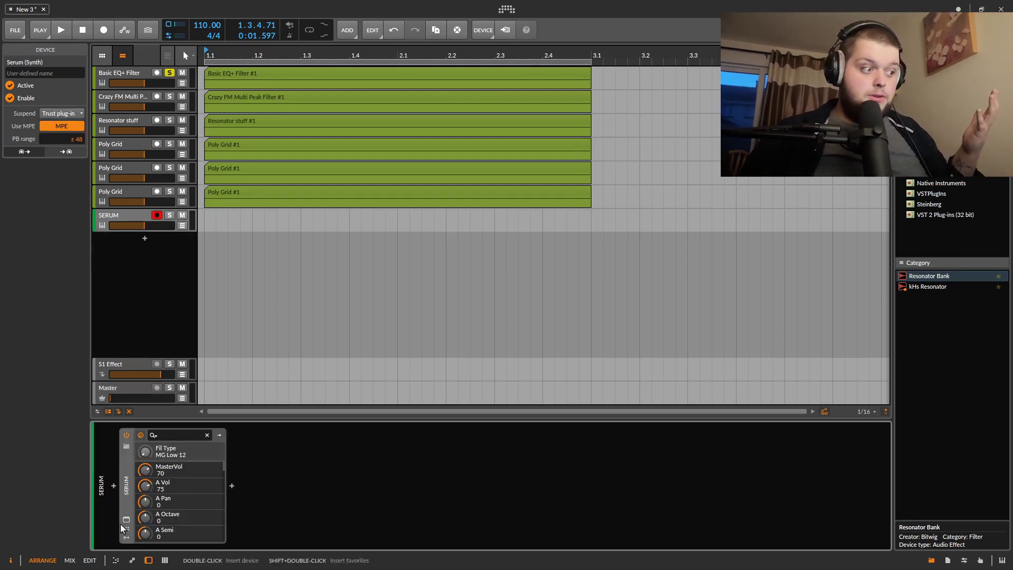
left_click(126, 521)
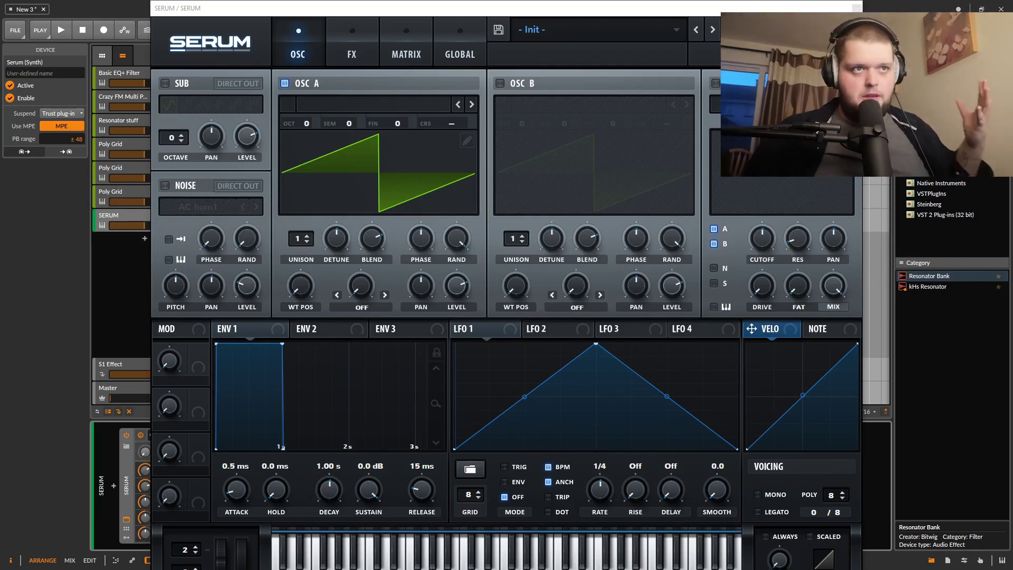
left_click(770, 104)
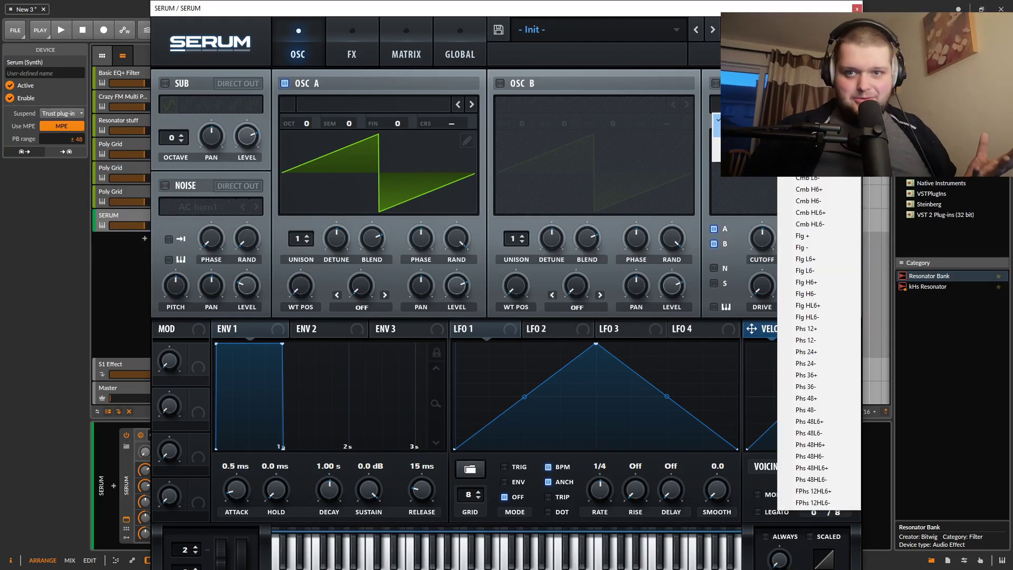
mouse_move(744, 132)
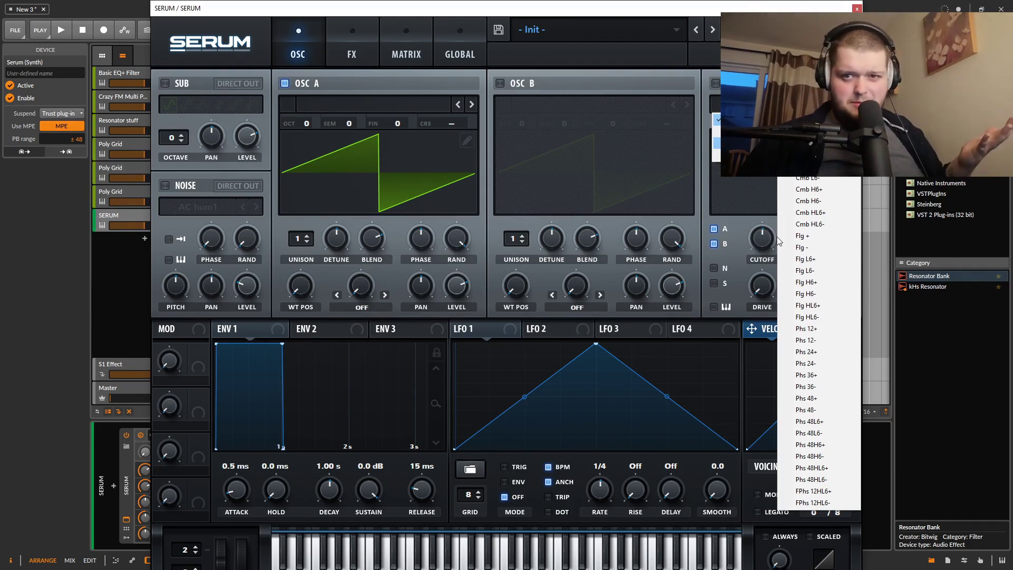
left_click(739, 179)
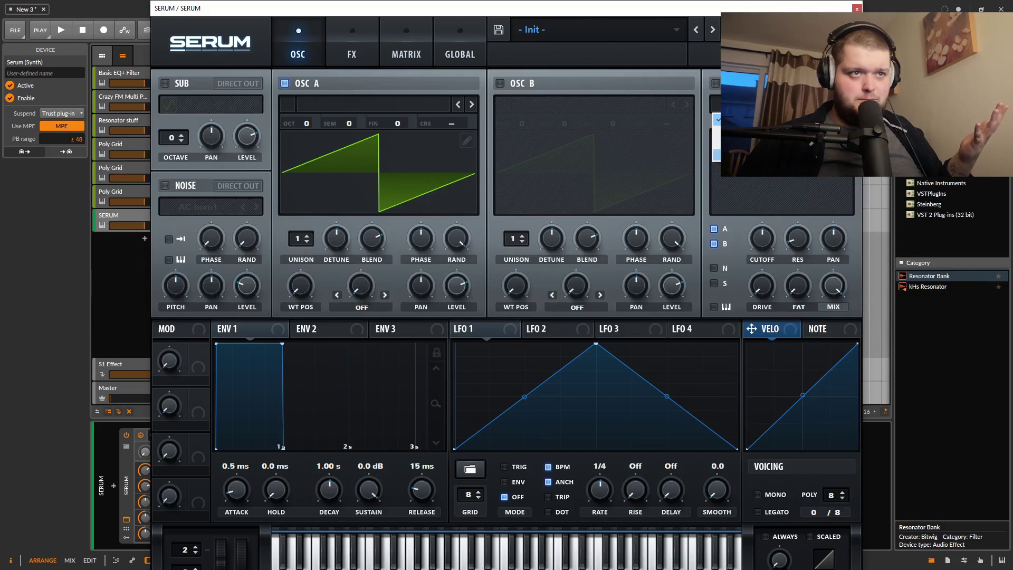
left_click(745, 178)
left_click(749, 178)
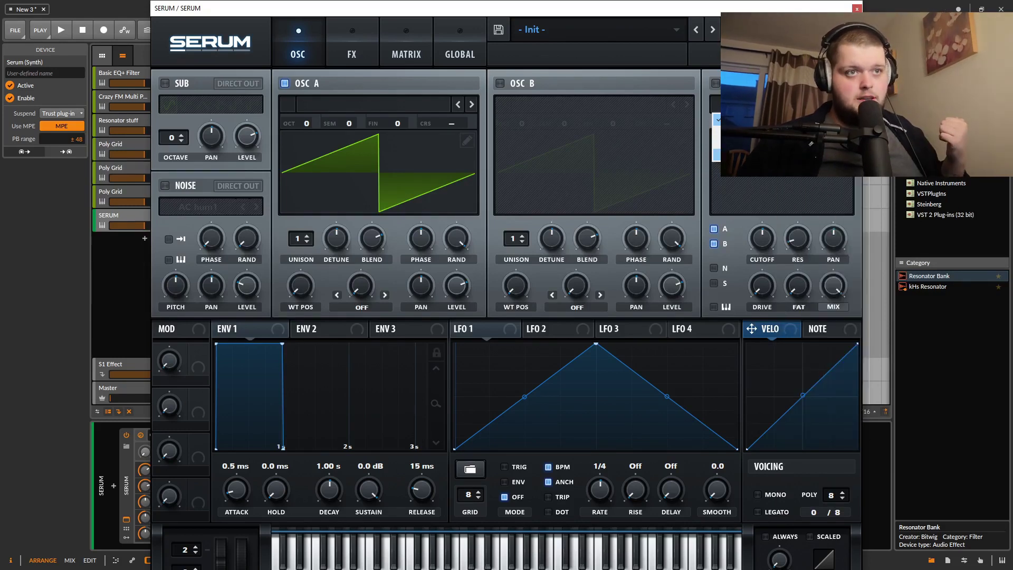
left_click(754, 177)
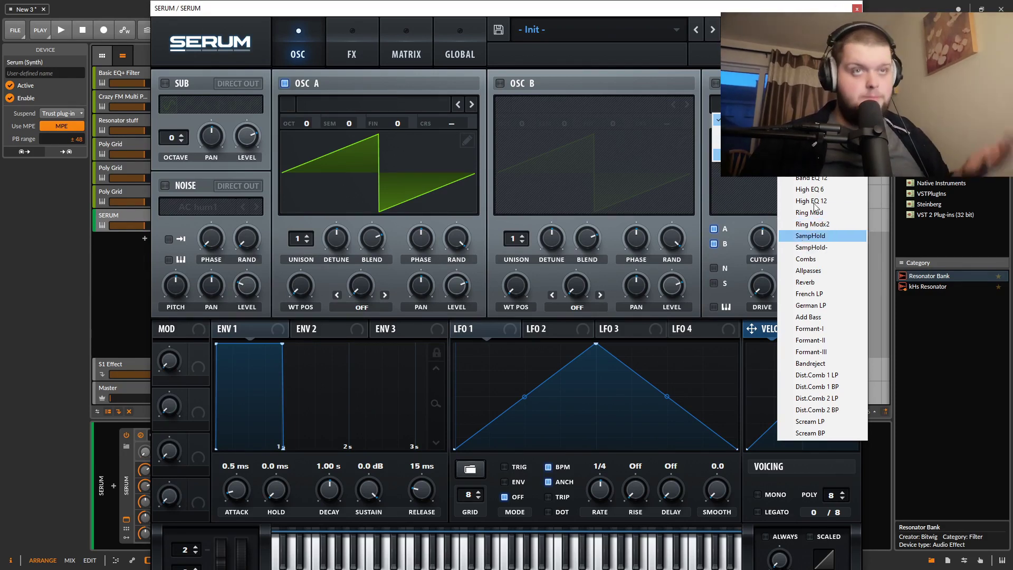
left_click(856, 8)
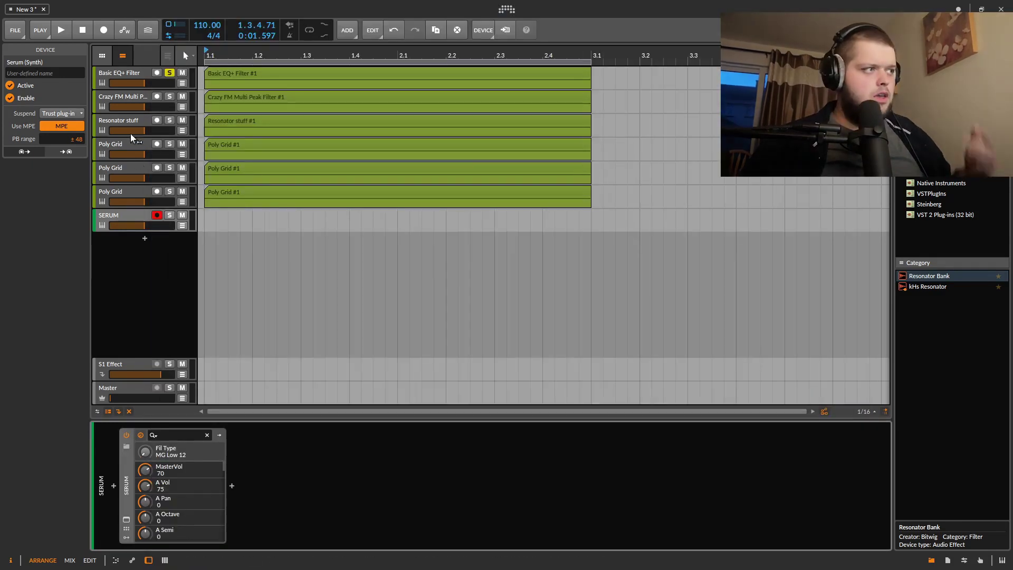
On the Basic EQ+ Filter track, change EQ+ band 1 to the High-cut 2 filter type.
left_click(118, 72)
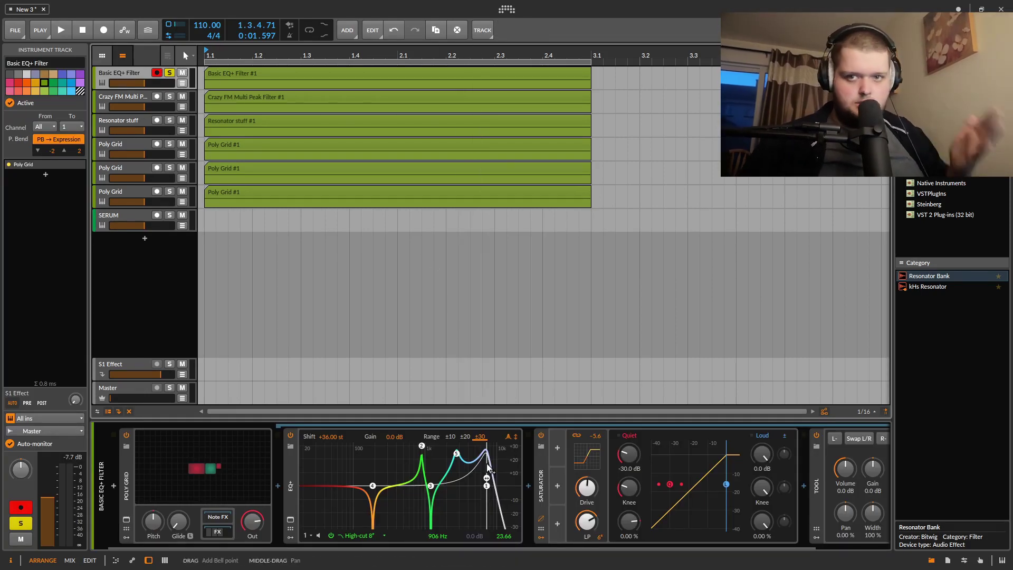
left_click(357, 536)
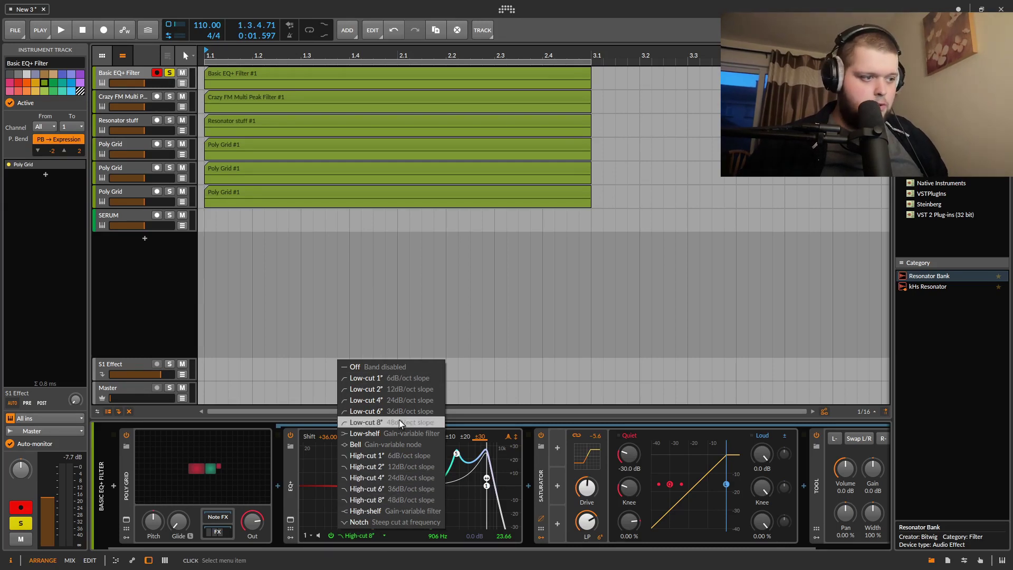
left_click(394, 467)
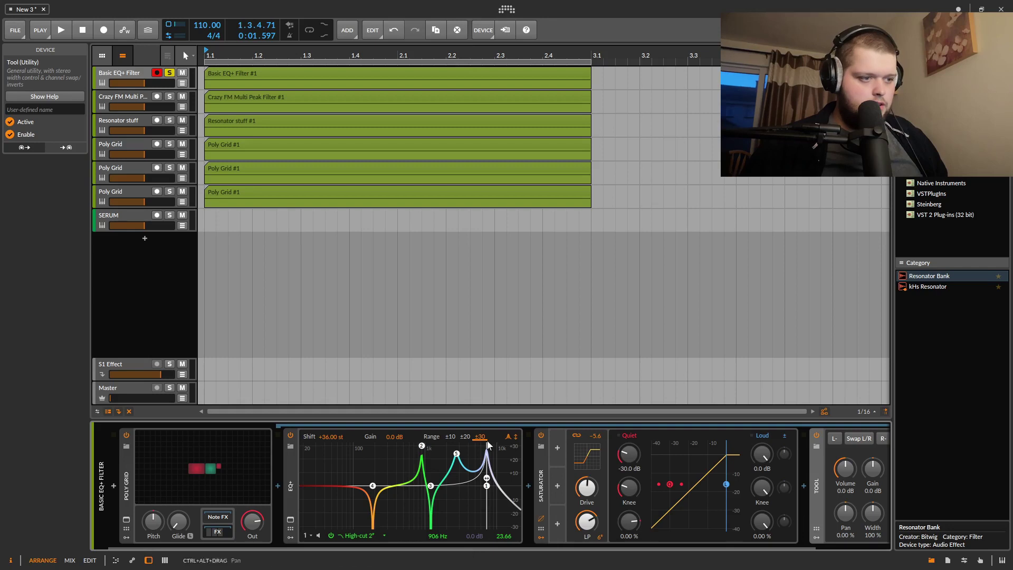
Lower EQ+ bell band 5 to about +22.9 dB and sweep the global shift down to +4.30 st during playback.
left_click_drag(331, 437, 331, 460)
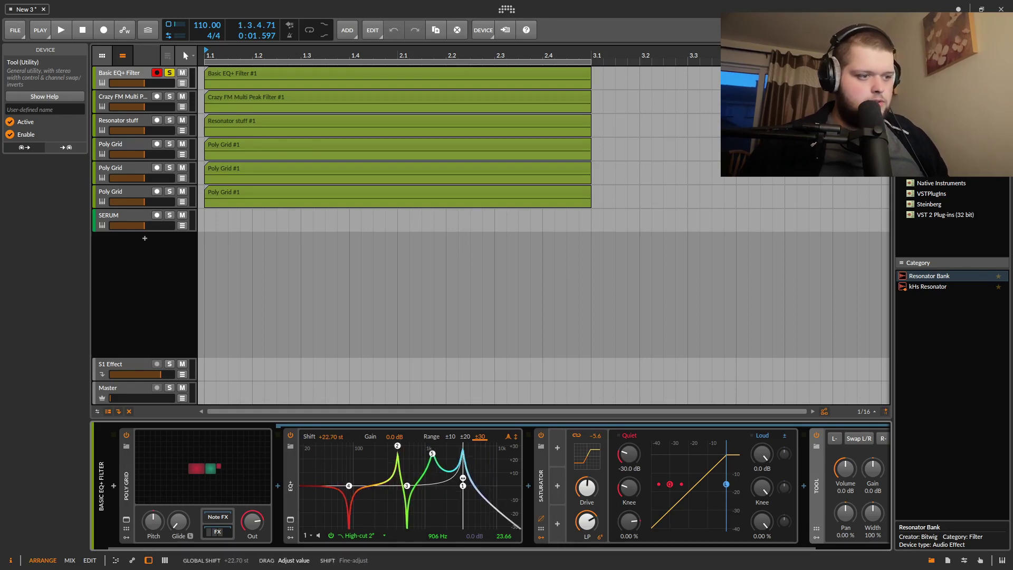
mouse_move(433, 453)
left_mouse_down()
mouse_move(421, 456)
mouse_move(428, 460)
left_mouse_up()
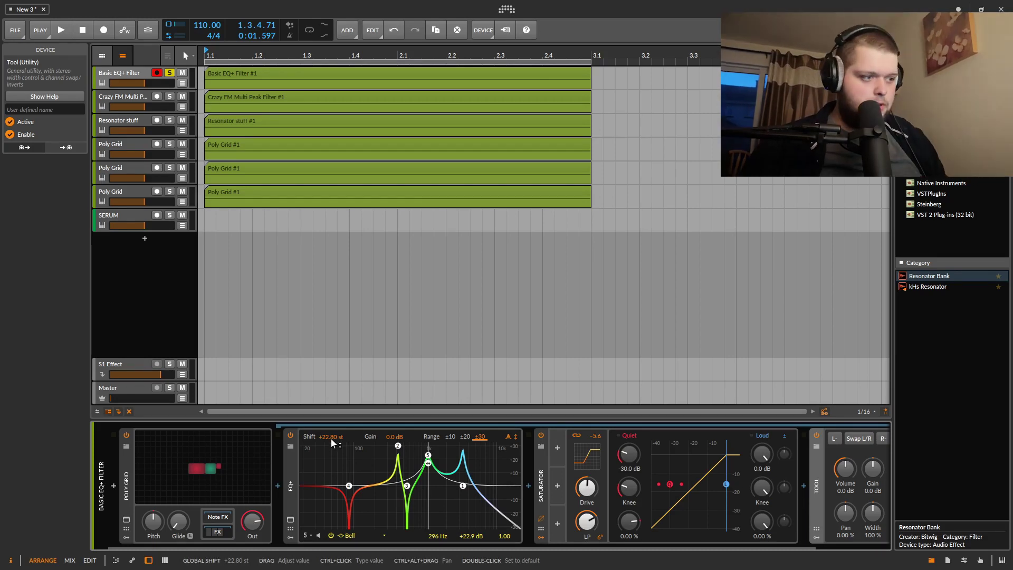
key("space")
left_click_drag(331, 439, 330, 471)
key("space")
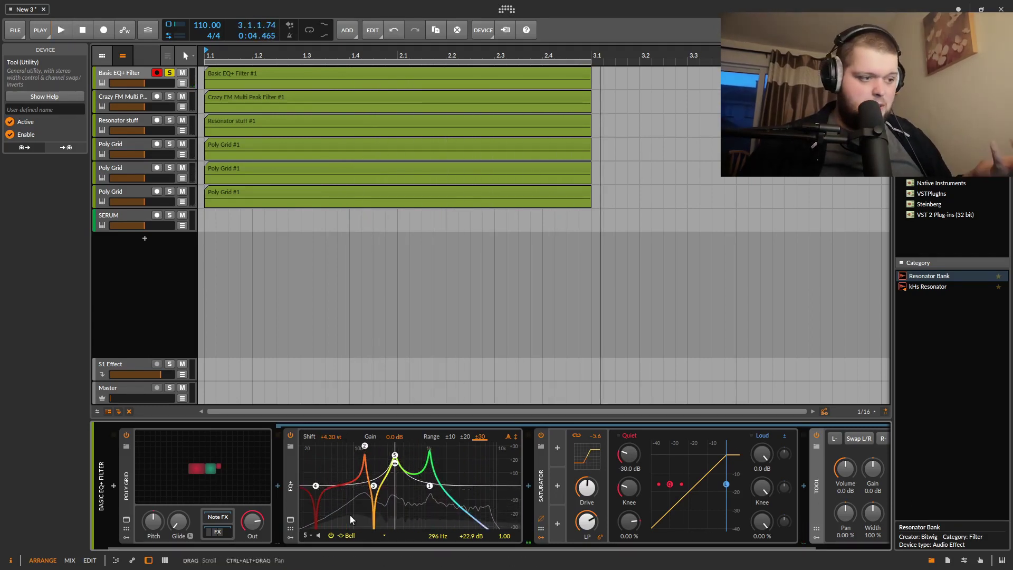
Spread the EQ+ bands by repositioning peaks 2 and 5, moving high-cut band 1 to about 3.32 kHz, and shifting both notches higher.
left_click_drag(365, 447, 418, 451)
left_click_drag(428, 486, 472, 501)
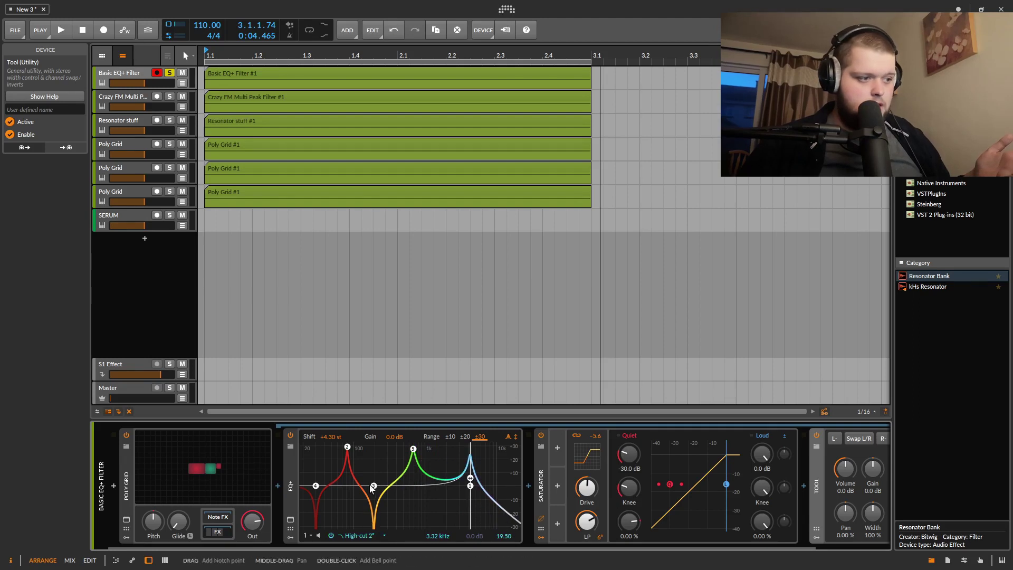
left_click_drag(374, 485, 390, 485)
left_click_drag(316, 486, 329, 483)
Play the clip while sweeping the EQ+ global shift, ending at +34.60 st.
key("space")
mouse_move(332, 437)
left_mouse_down()
mouse_move(332, 510)
mouse_move(332, 391)
mouse_move(332, 461)
mouse_move(332, 402)
mouse_move(330, 438)
left_mouse_up()
key("space")
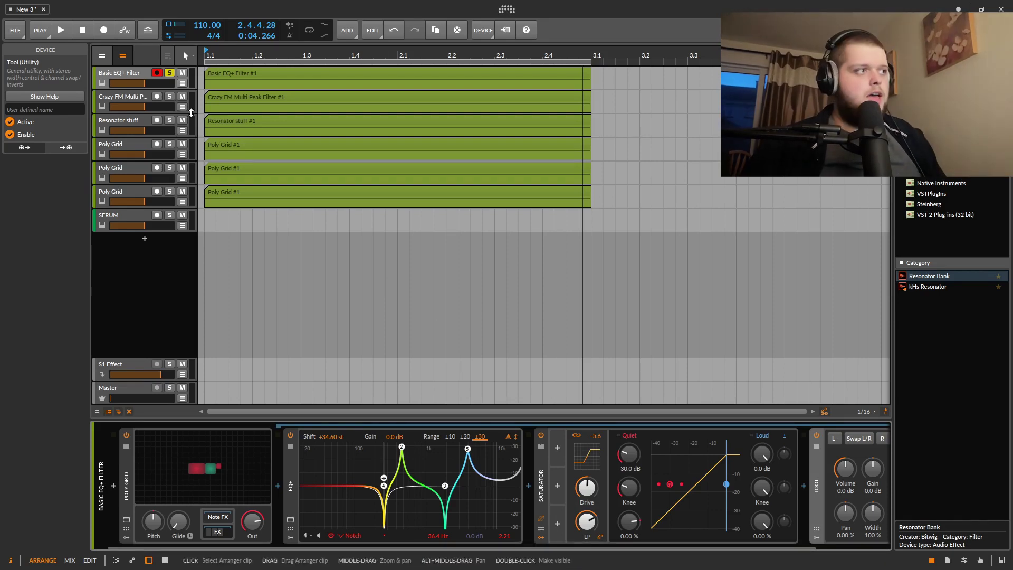
Solo the Crazy FM Multi Peak Filter track instead of Basic EQ+ Filter and set its EQ+ shift to +24.60 st.
left_click(170, 72)
left_click(169, 97)
left_click(128, 102)
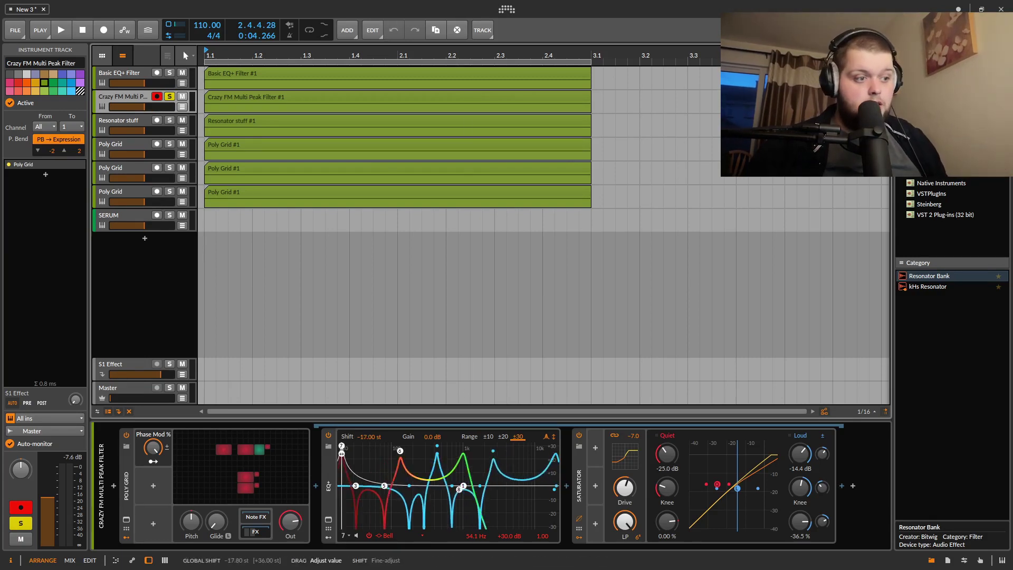
mouse_move(370, 436)
left_mouse_down()
mouse_move(369, 450)
mouse_move(370, 439)
left_mouse_up()
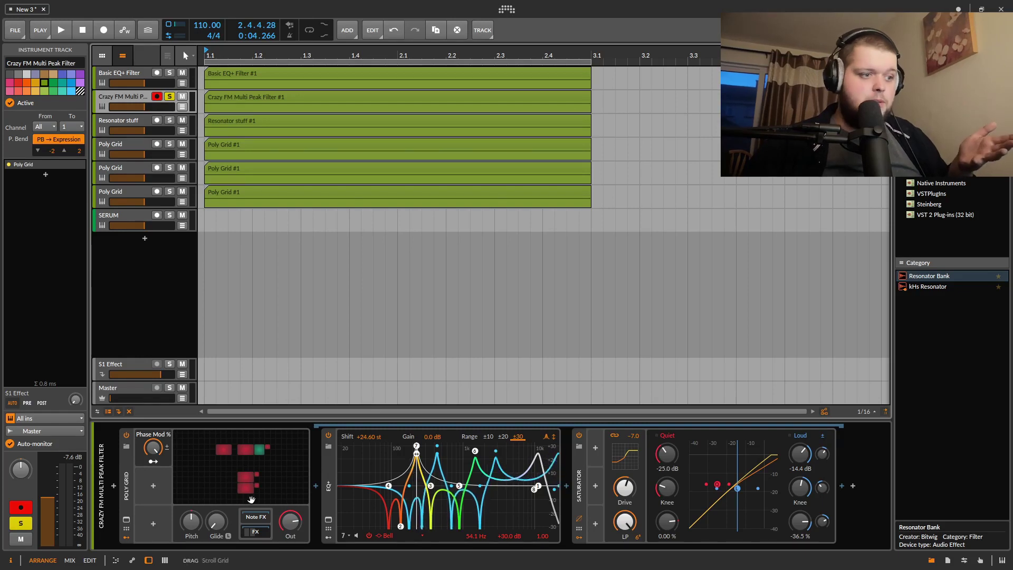
Open the track's Poly Grid at the Sine and Triangle modulators and lower Phase Mod % during playback.
left_click(255, 480)
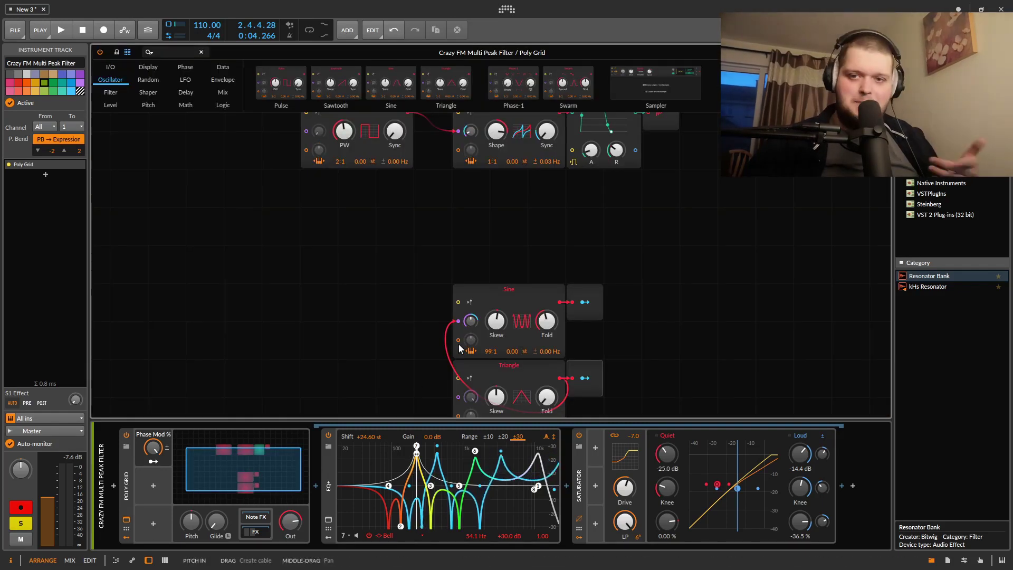
scroll(653, 319, "down", 2)
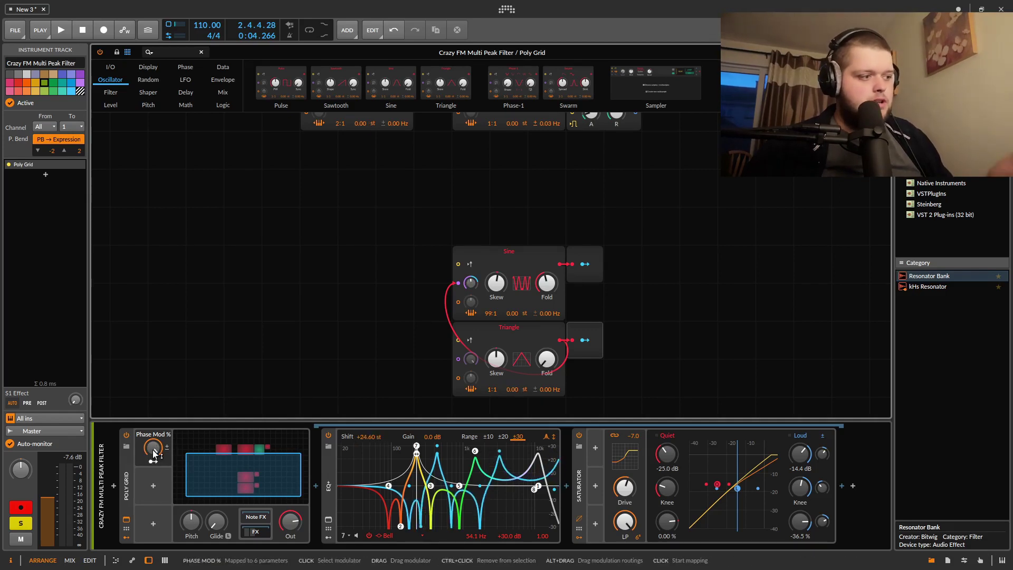
key("space")
left_click_drag(154, 452, 154, 497)
key("space")
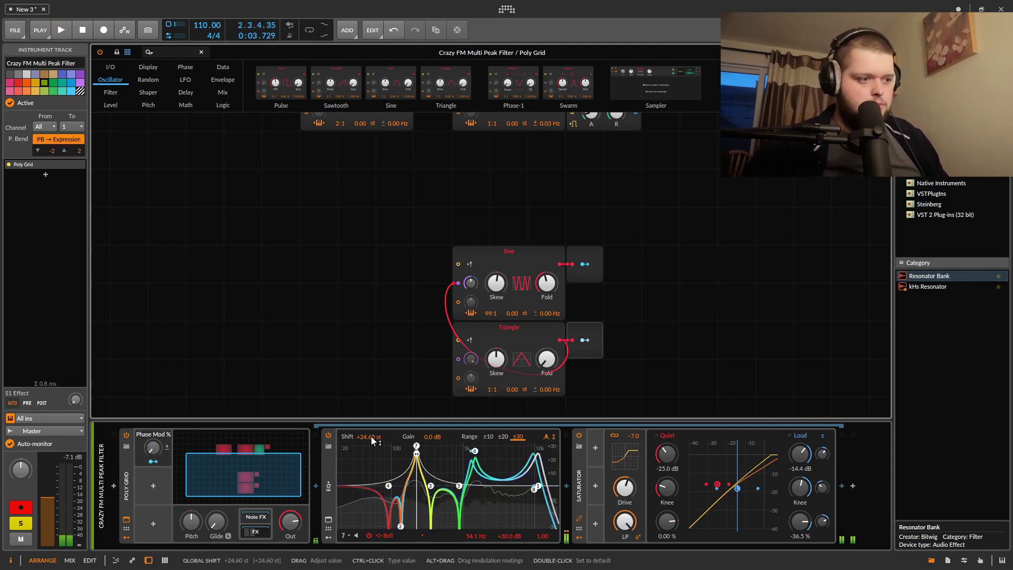
Set the EQ+ shift to -30.40 st and audition the patch while sweeping Phase Mod %.
left_click_drag(388, 453, 332, 453)
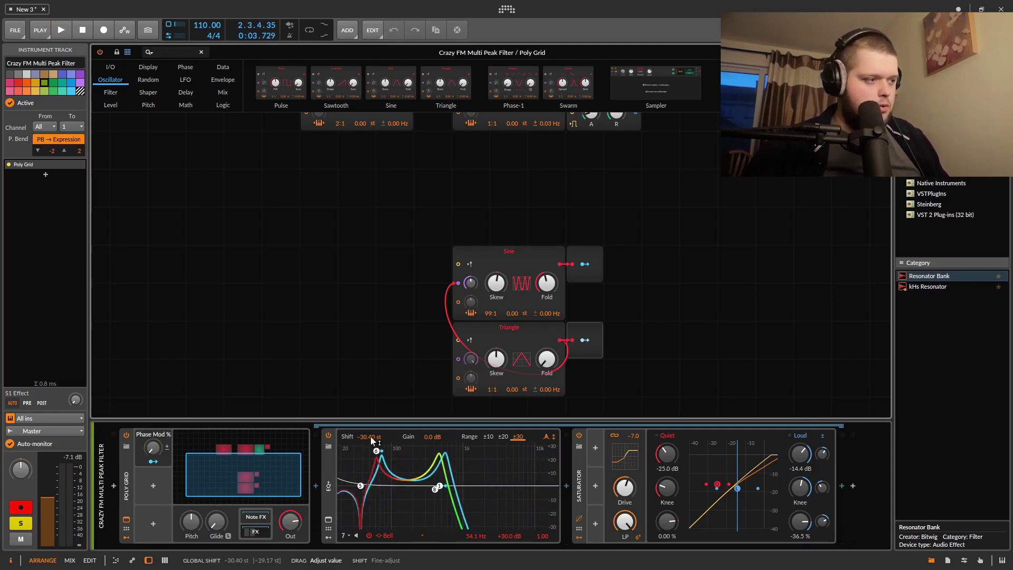
key("space")
mouse_move(153, 449)
left_mouse_down()
mouse_move(154, 404)
mouse_move(154, 447)
mouse_move(154, 436)
left_mouse_up()
key("space")
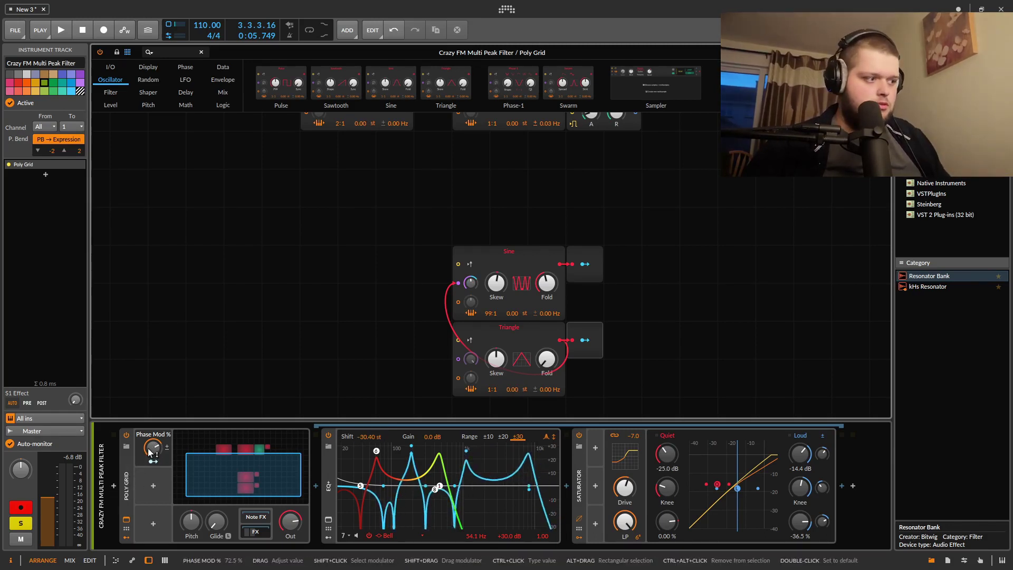
key("space")
mouse_move(152, 448)
left_mouse_down()
mouse_move(152, 415)
mouse_move(152, 446)
left_mouse_up()
key("space")
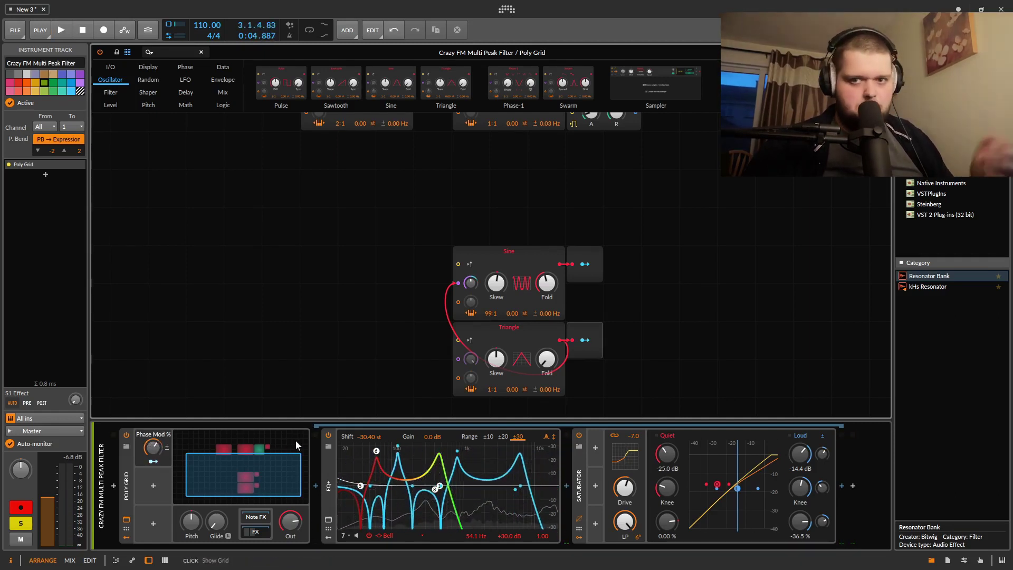
Bypass the EQ+ and play the clip while sweeping Phase Mod % down to 0 %.
left_click(328, 436)
key("space")
left_click_drag(152, 447, 152, 452)
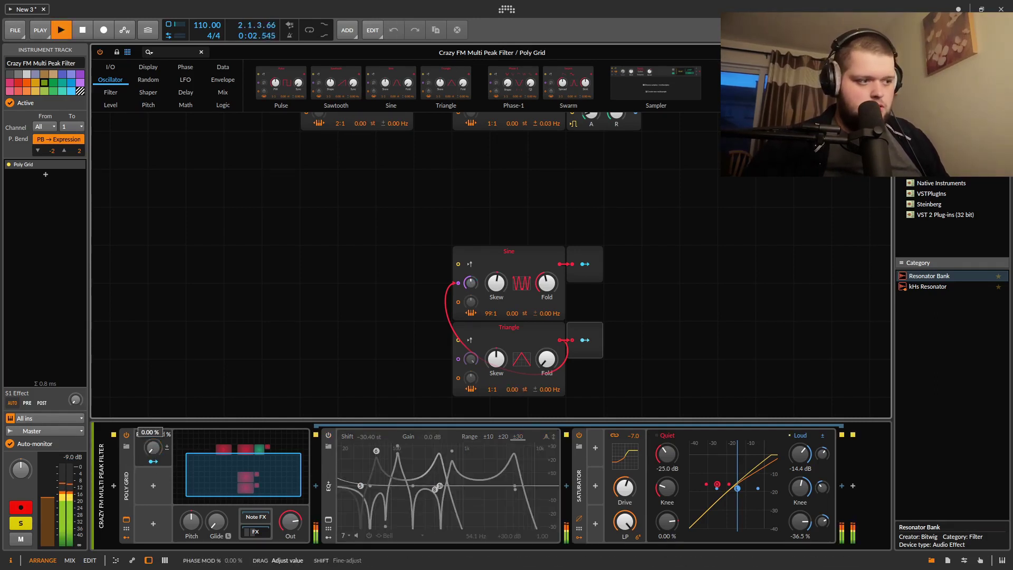
left_click_drag(152, 447, 152, 444)
key("space")
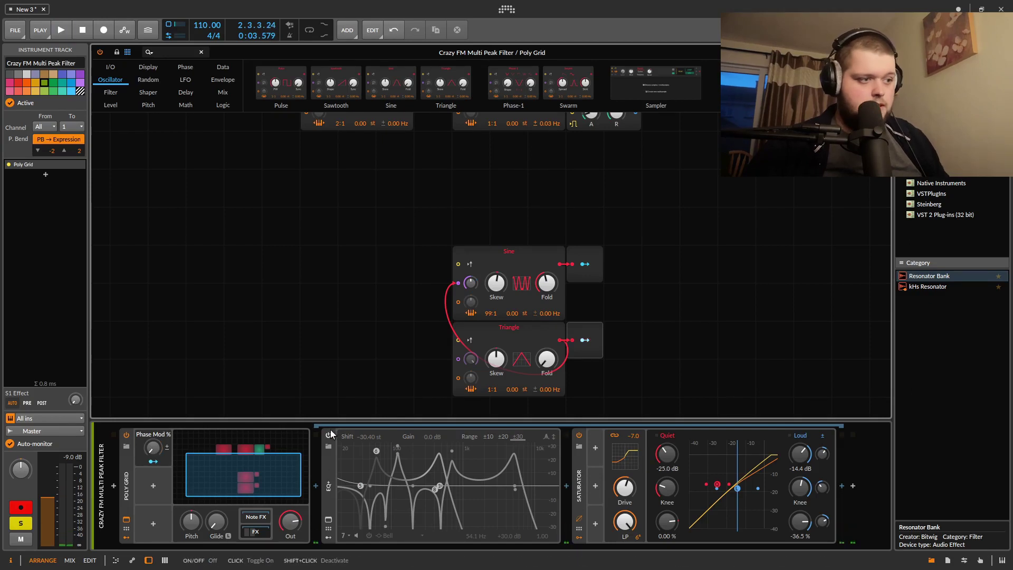
Turn the EQ+ back on and play the clip while adjusting Phase Mod %.
scroll(365, 203, "up", 3)
scroll(401, 255, "down", 3)
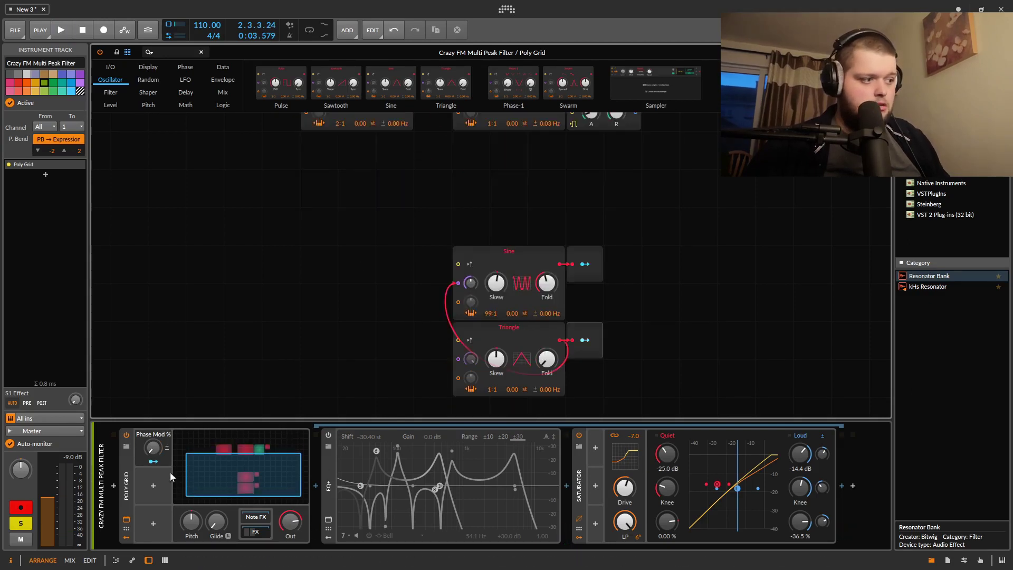
key("space")
left_click_drag(153, 455, 153, 470)
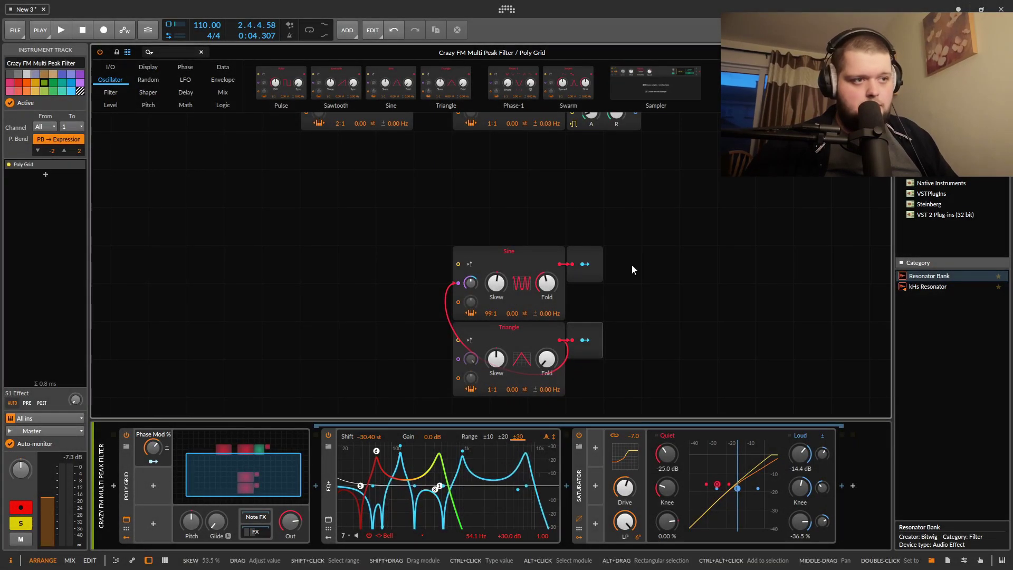
Inspect the EQ+ frequency targets of the Triangle and Sine Modulator Out modules and toggle the Sine output's modulation mapping.
left_click(584, 340)
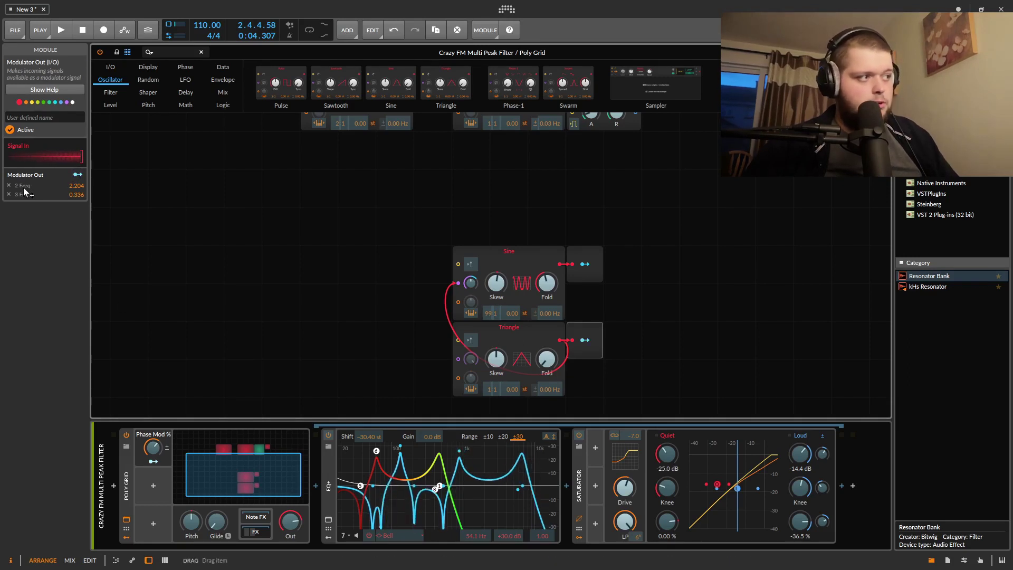
left_click(580, 267)
left_click(584, 265)
left_click(585, 265)
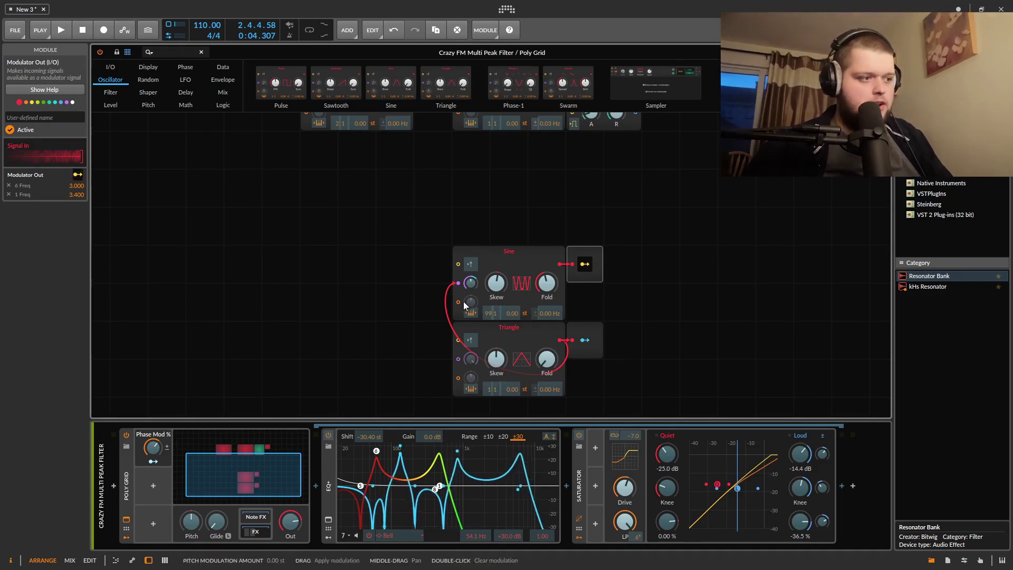
Sweep Phase Mod % up to 100 % during playback with EQ+ and Saturator active.
key("space")
left_click_drag(153, 453, 154, 422)
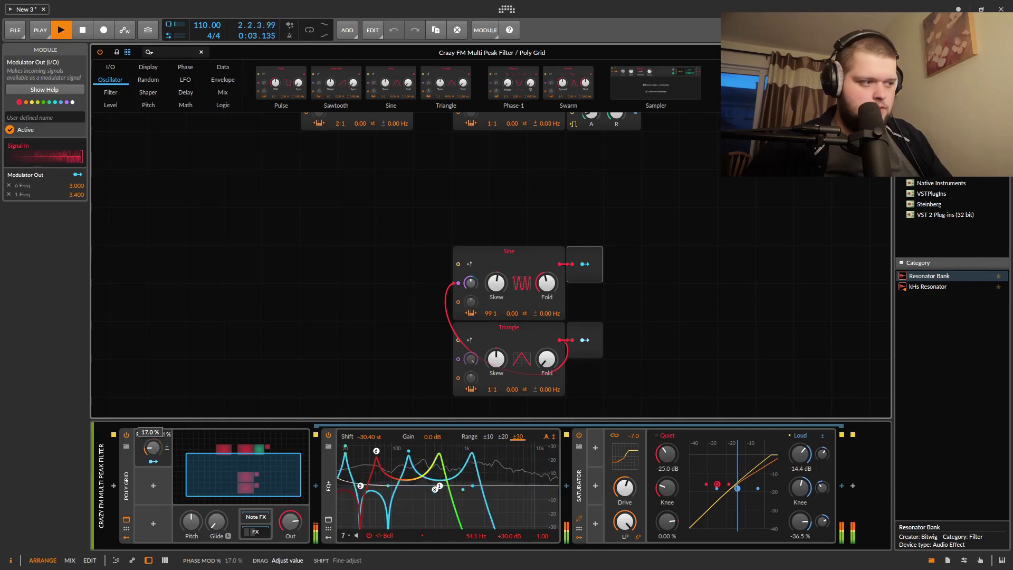
key("space")
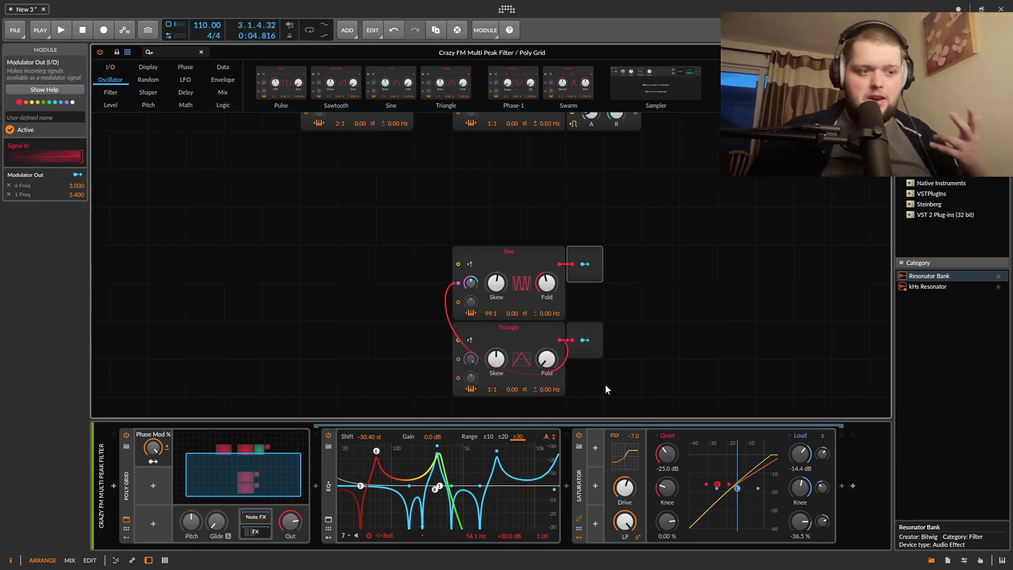
Bypass the Saturator and audition the dry patch while lowering Phase Mod % from its maximum.
key("space")
left_click(581, 437)
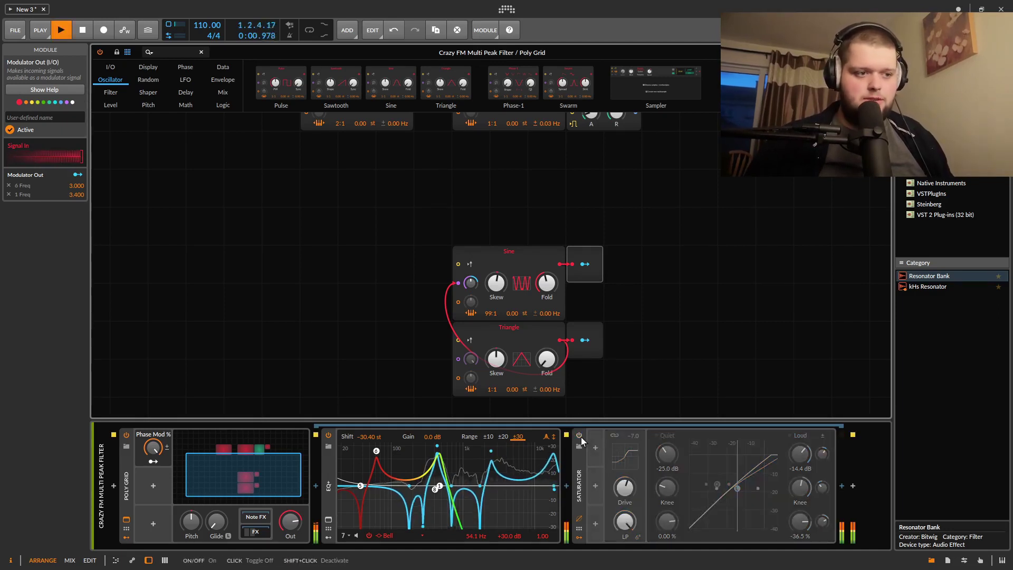
key("space")
key("space")
left_click_drag(152, 449, 152, 471)
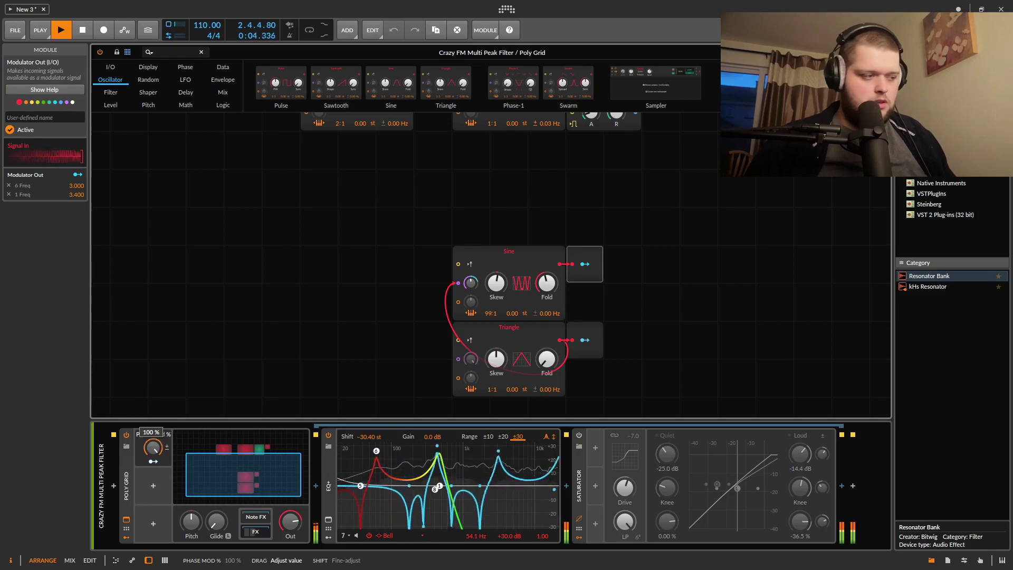
key("space")
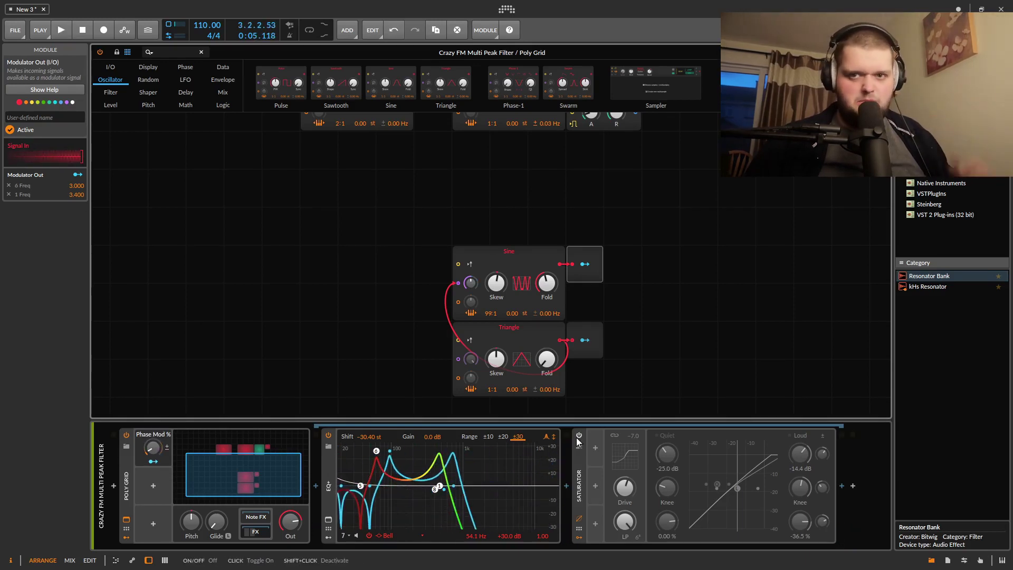
Turn the Saturator back on, audition the patch with it active and close the Poly Grid editor.
left_click(578, 436)
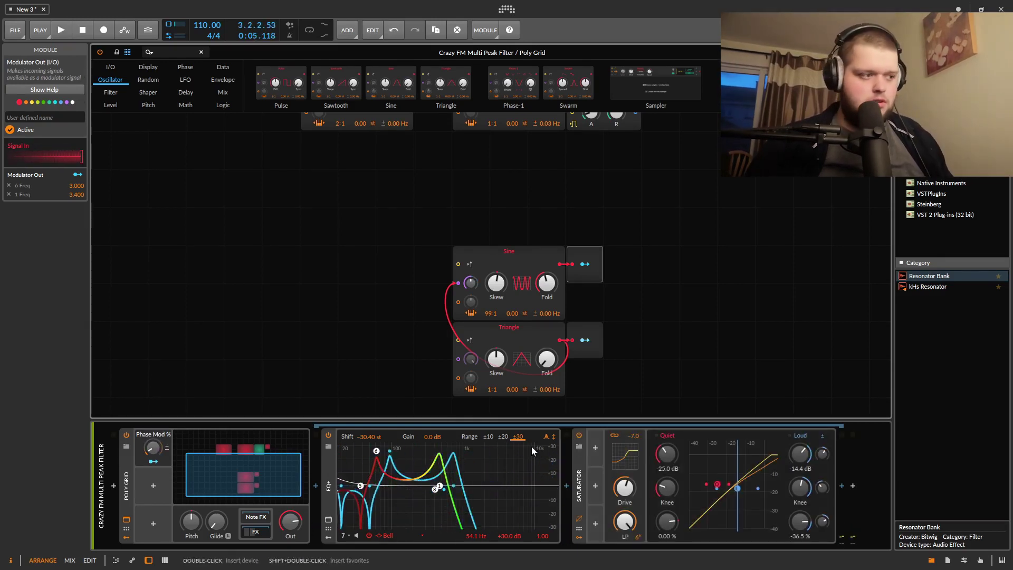
key("space")
key("space")
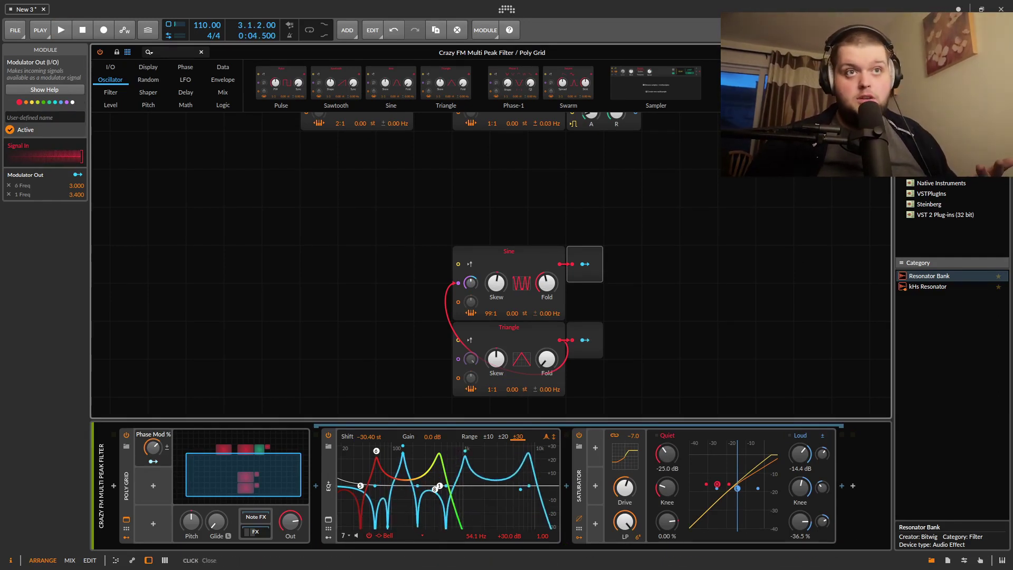
left_click(884, 52)
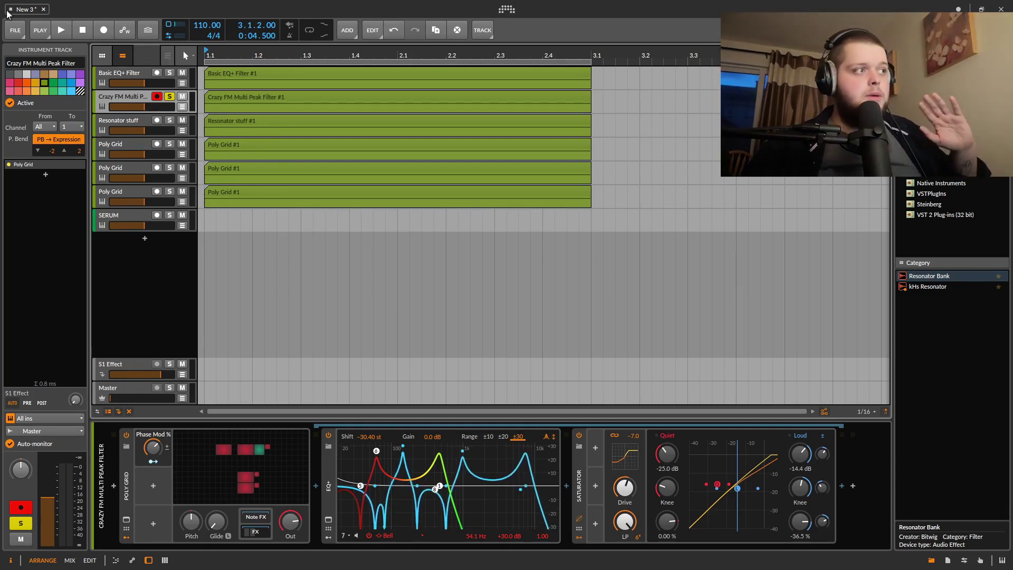
Solo the Resonator stuff track and play it with all of its Resonator Banks bypassed.
left_click(156, 131)
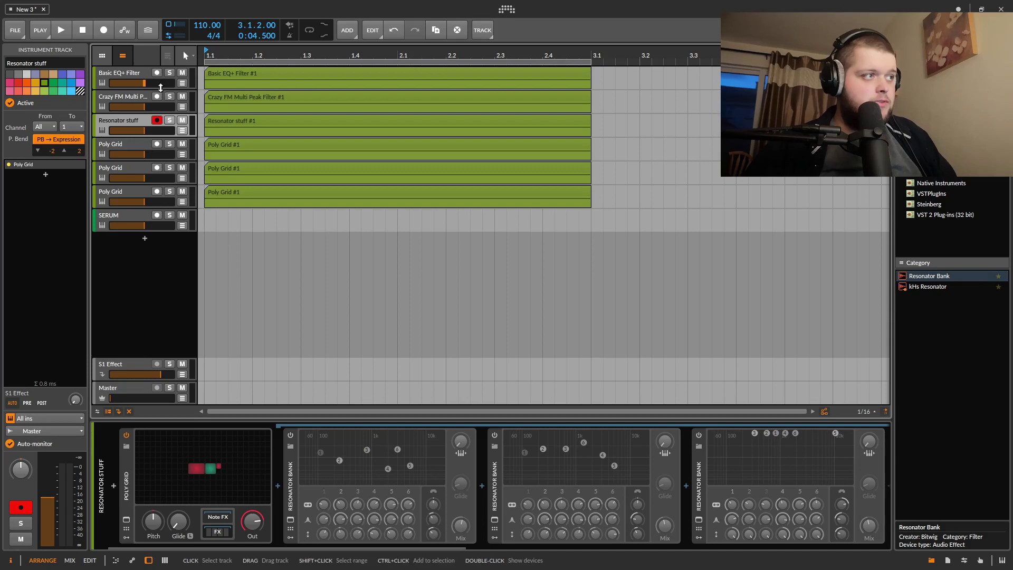
key("s")
key("space")
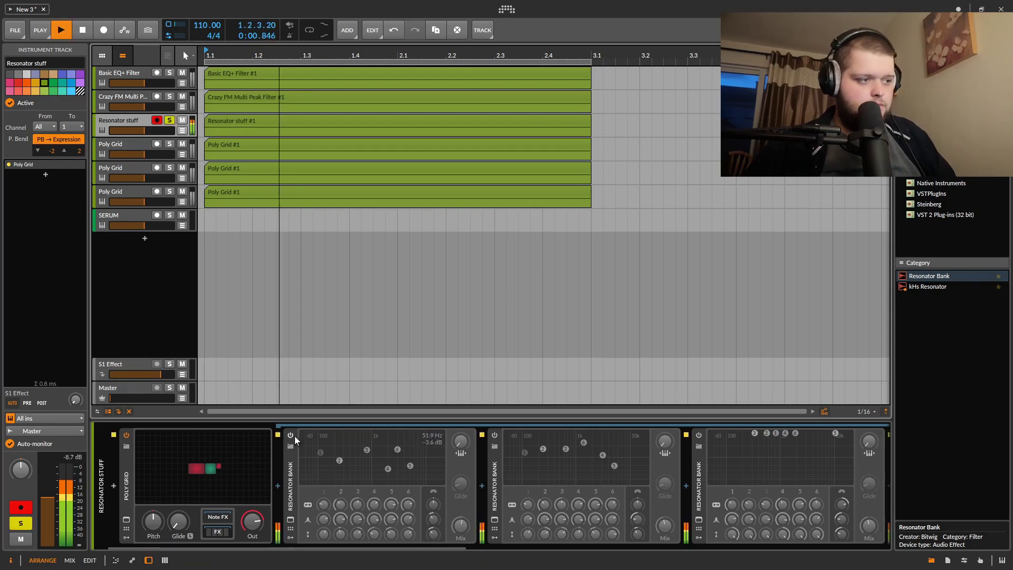
key("space")
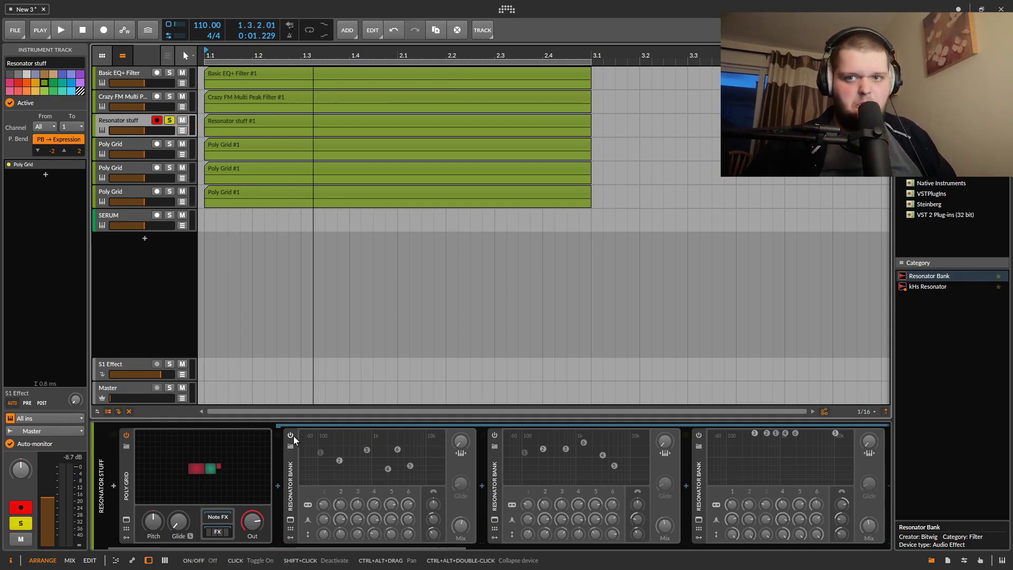
Audition the first Resonator Bank on its own by enabling it for playback and bypassing it again.
left_click(291, 437)
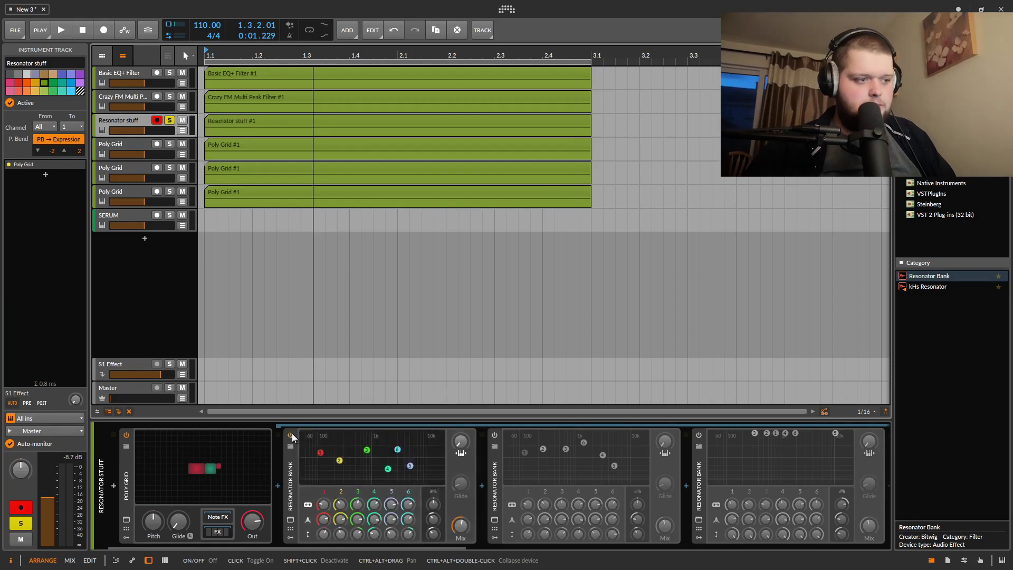
key("space")
left_click(291, 436)
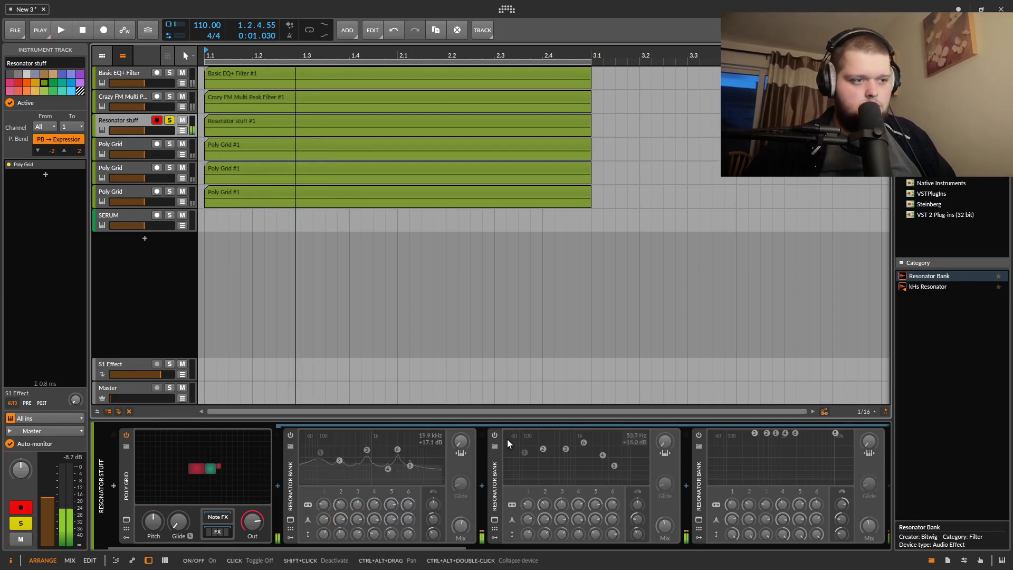
Audition the second Resonator Bank on its own by enabling it for playback and bypassing it again.
left_click(495, 436)
key("space")
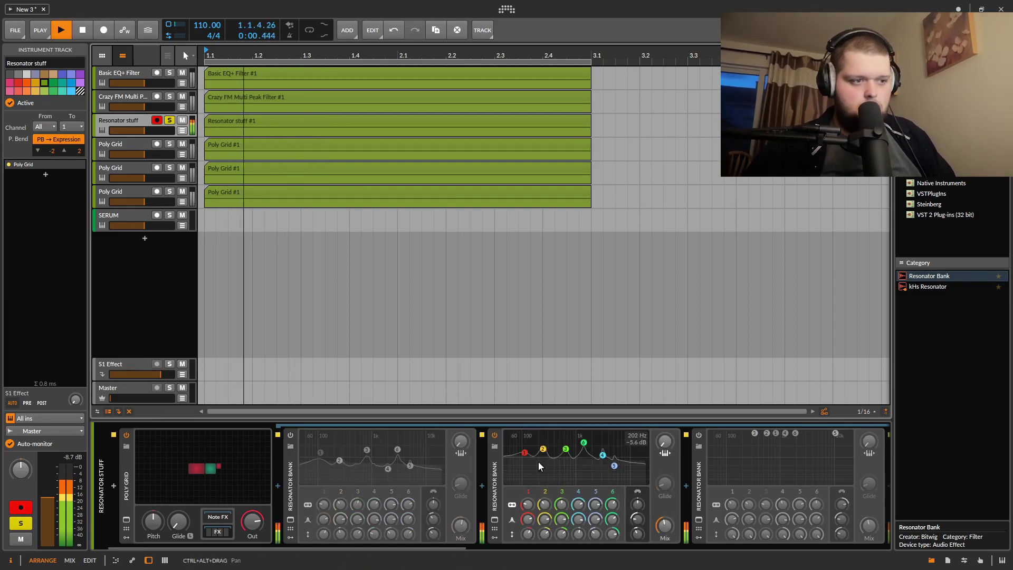
key("space")
left_click(495, 435)
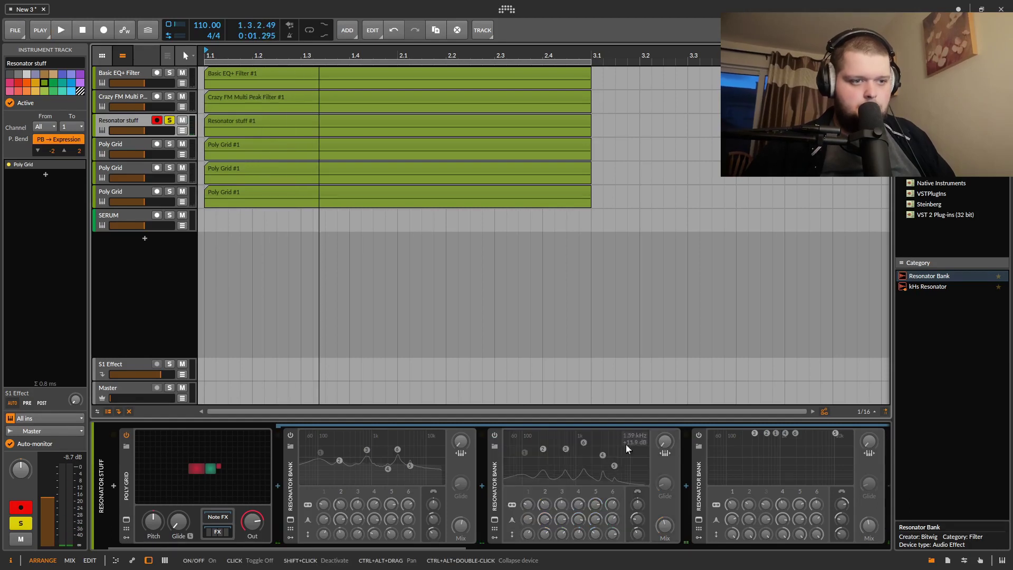
Audition the third Resonator Bank on its own by enabling it for playback and bypassing it again.
left_click(699, 435)
key("space")
key("space")
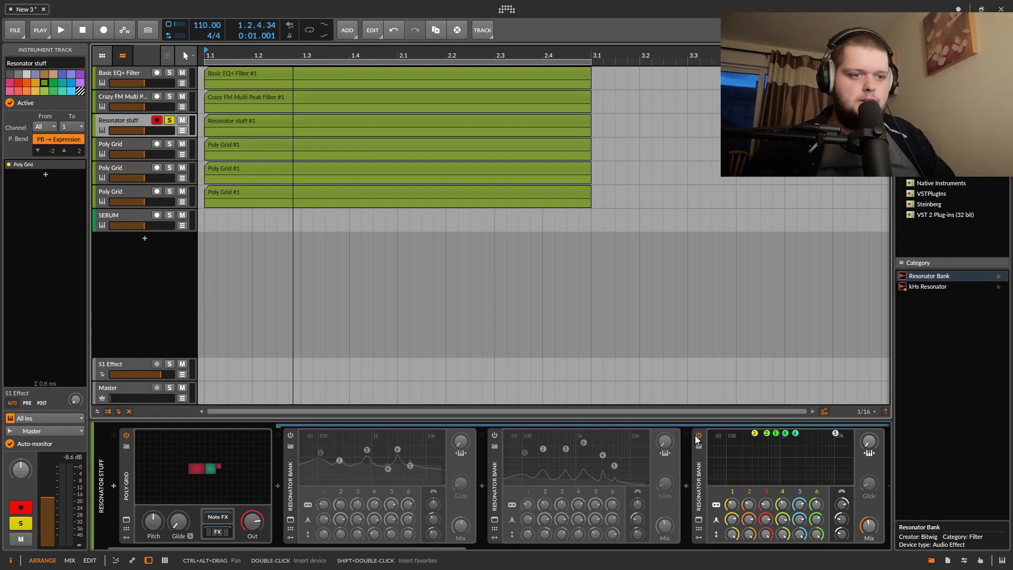
left_click(698, 437)
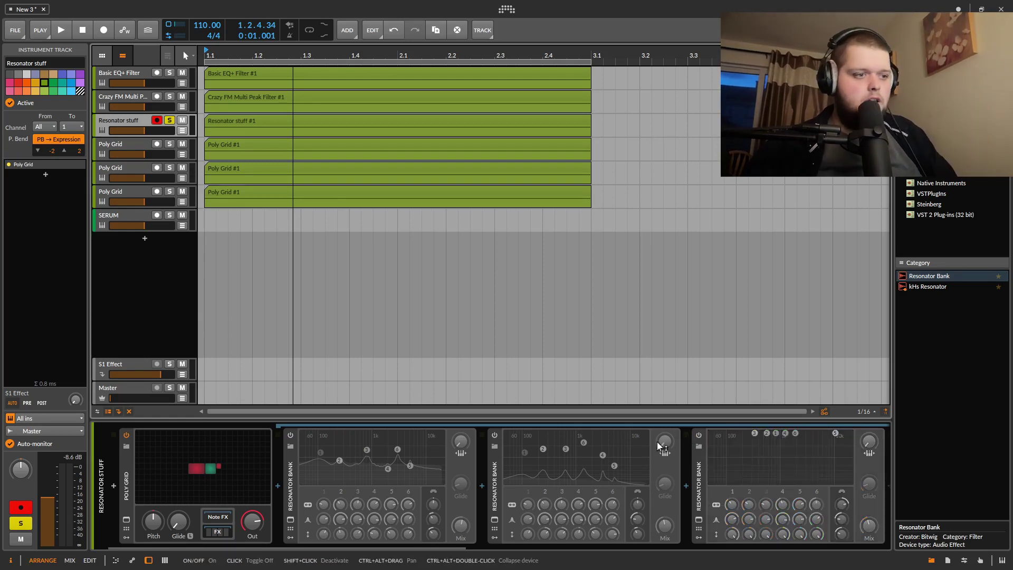
Enable the first Resonator Bank, sweep its global frequency offset up to about +31 st during playback, and bypass it.
left_click(290, 436)
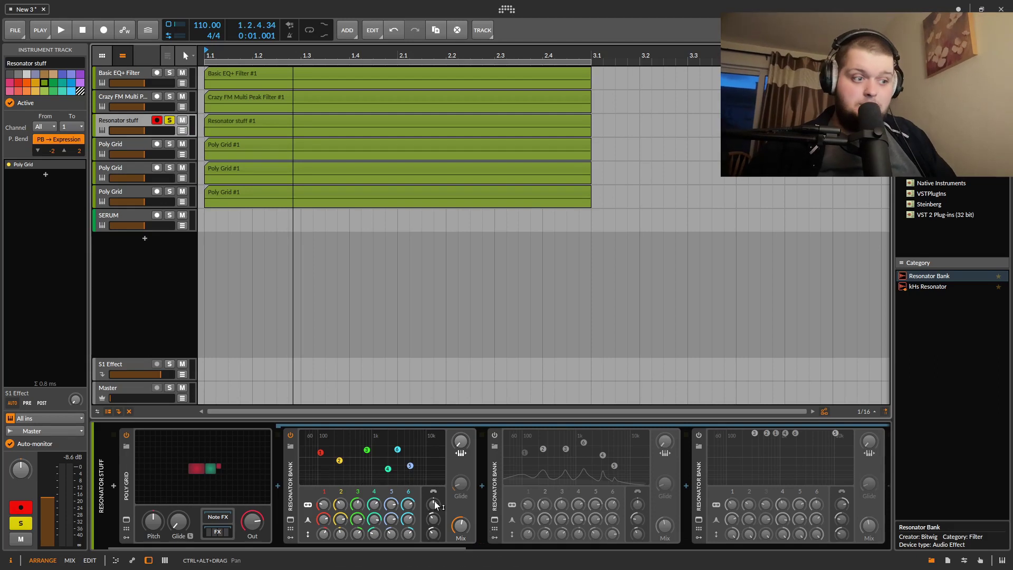
mouse_move(435, 505)
left_mouse_down()
mouse_move(436, 551)
mouse_move(436, 493)
left_mouse_up()
key("space")
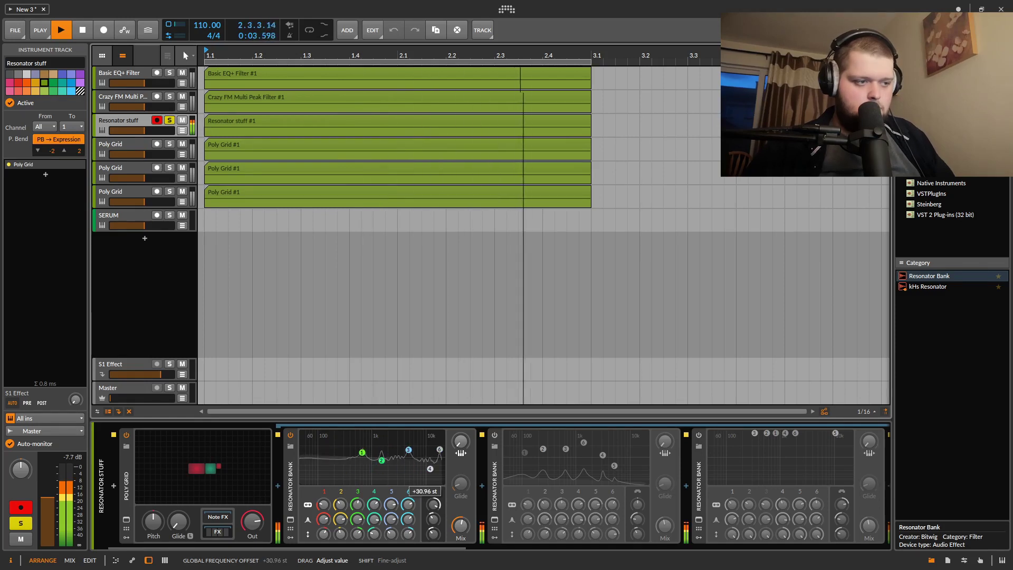
key("space")
left_click(290, 435)
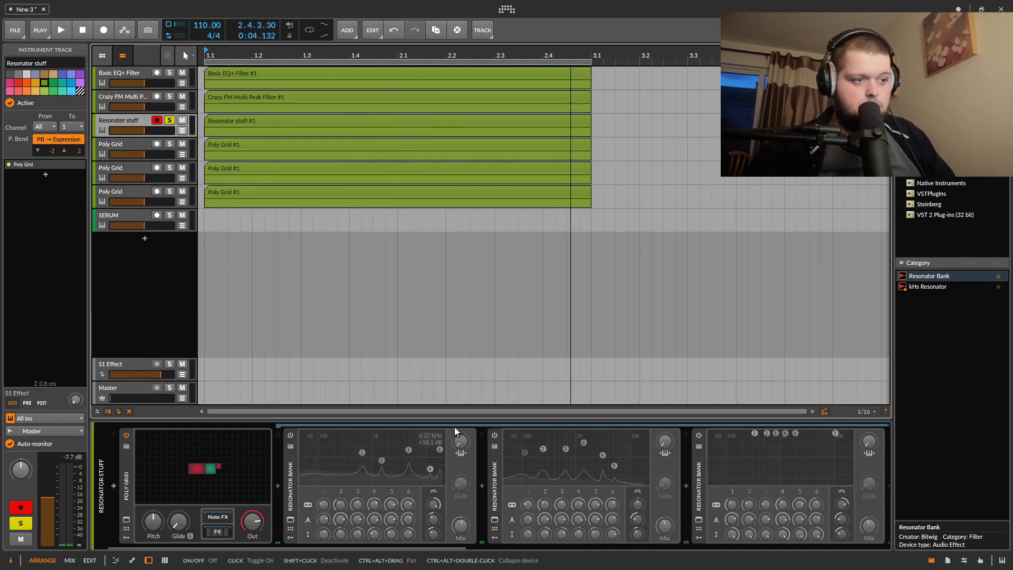
Enable the second Resonator Bank and sweep its global frequency offset to +36.00 st during playback, then bypass it.
left_click(494, 435)
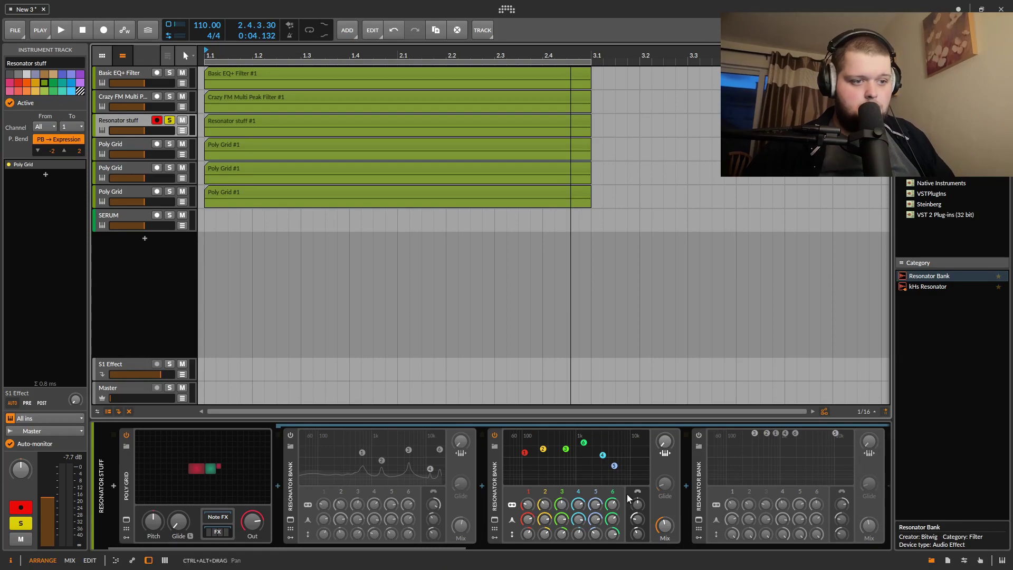
key("space")
left_click_drag(637, 504, 638, 474)
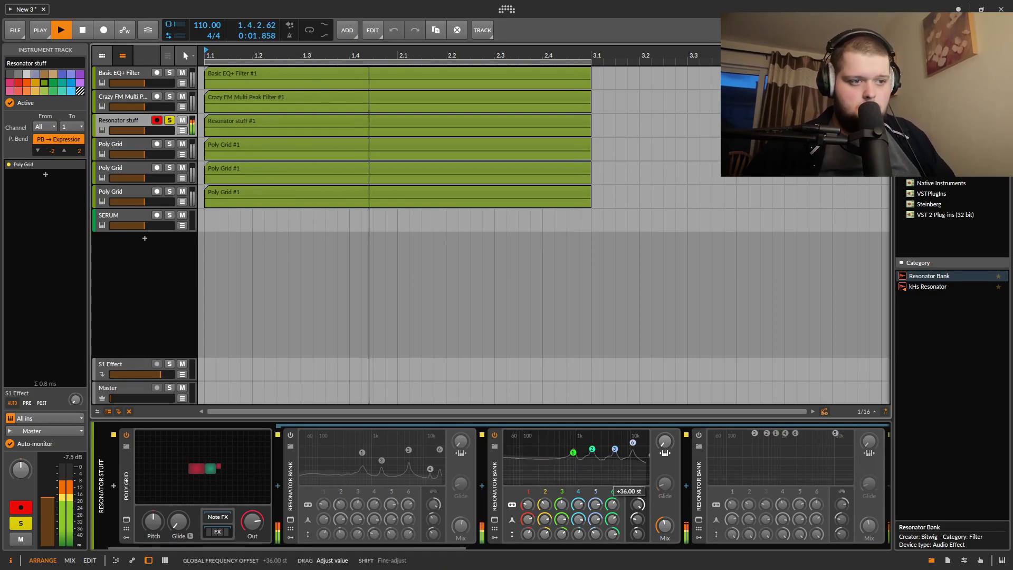
key("space")
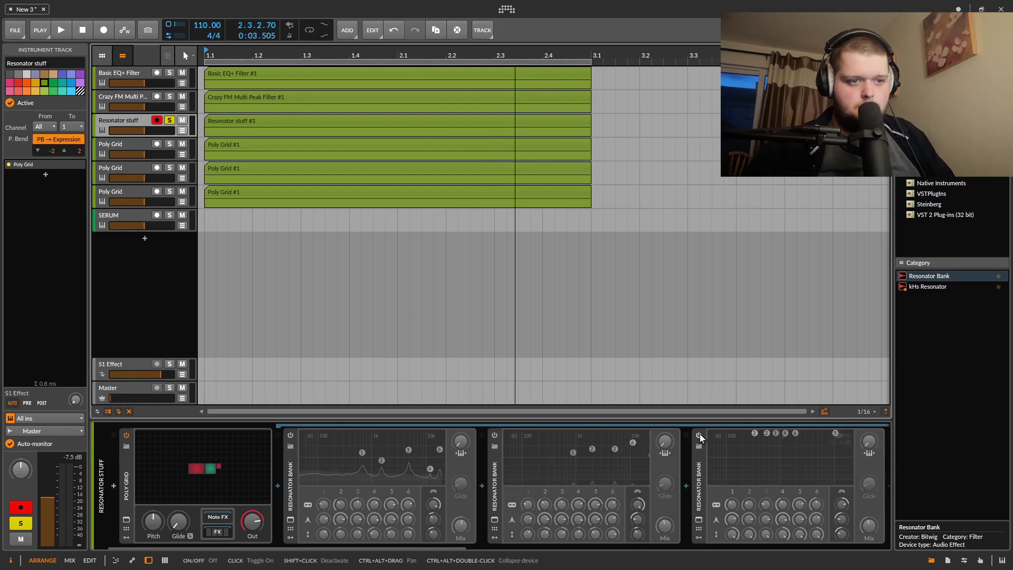
Enable the third Resonator Bank, sweep its global frequency offset to +36.00 st during playback, and bypass it.
left_click(842, 504)
key("space")
left_click_drag(841, 476, 842, 514)
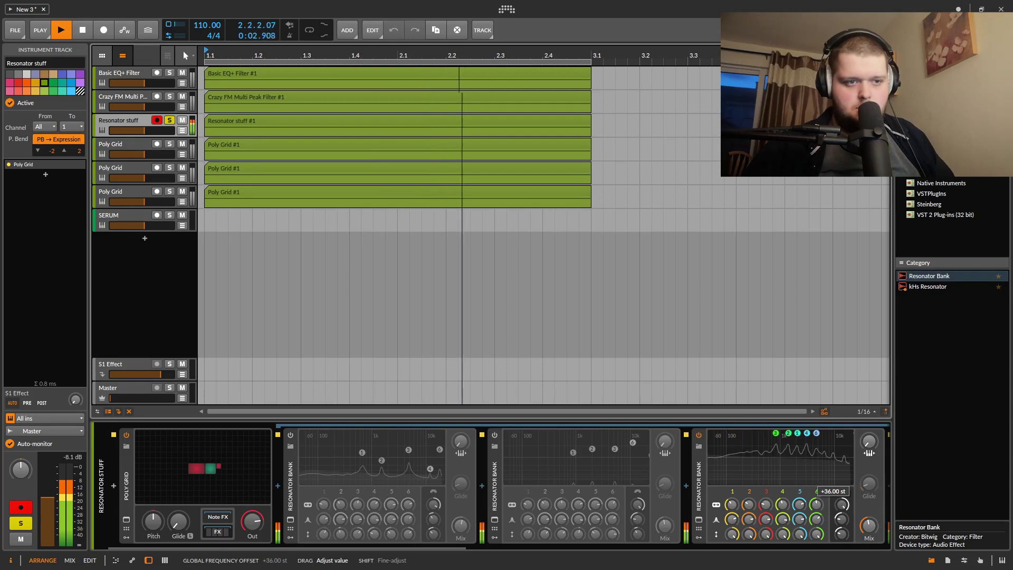
key("space")
left_click(699, 435)
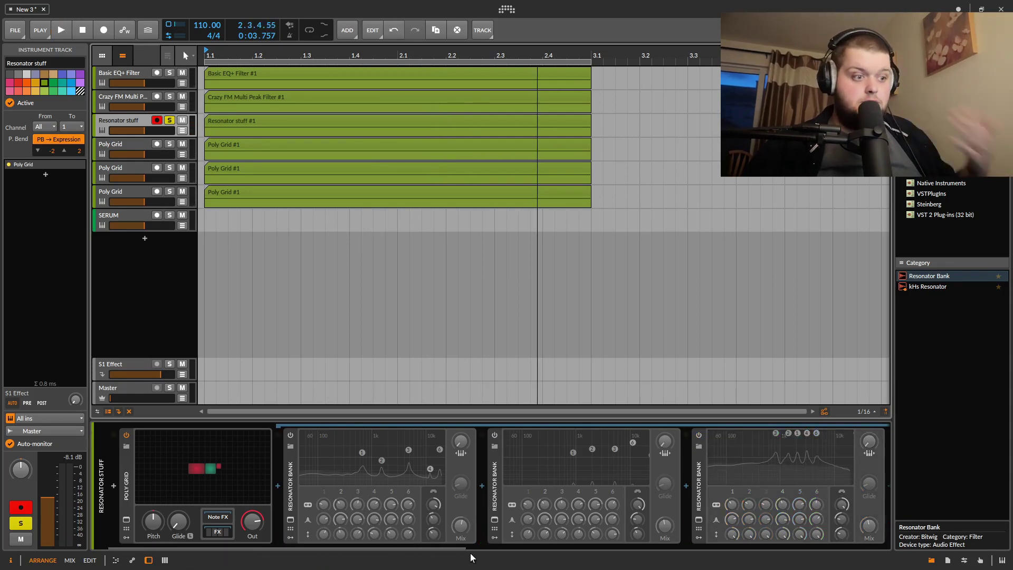
Audition the fourth Resonator Bank alone while sweeping its Freq 1 macro up and down.
left_click_drag(400, 551, 451, 551)
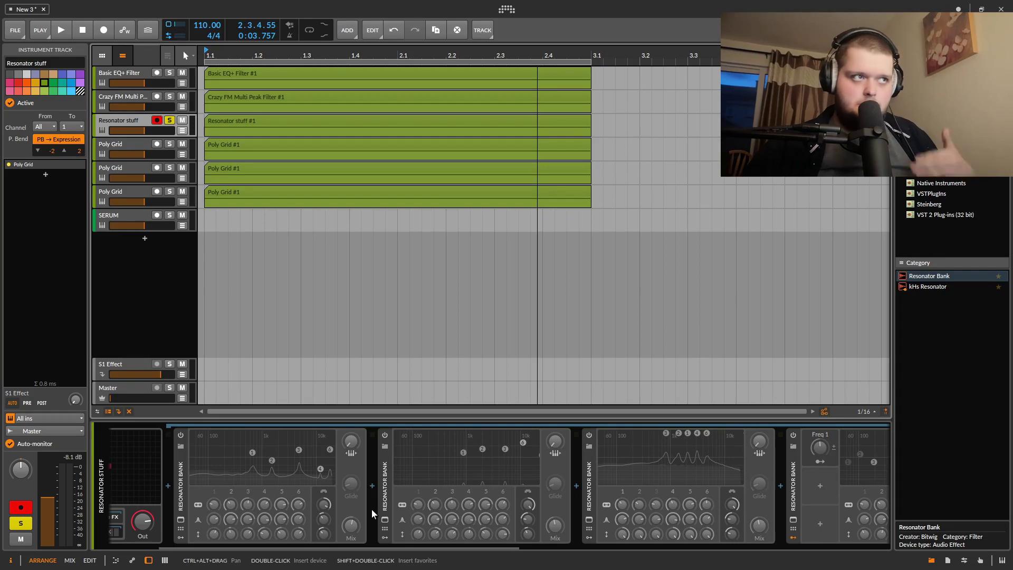
left_click_drag(452, 549, 635, 529)
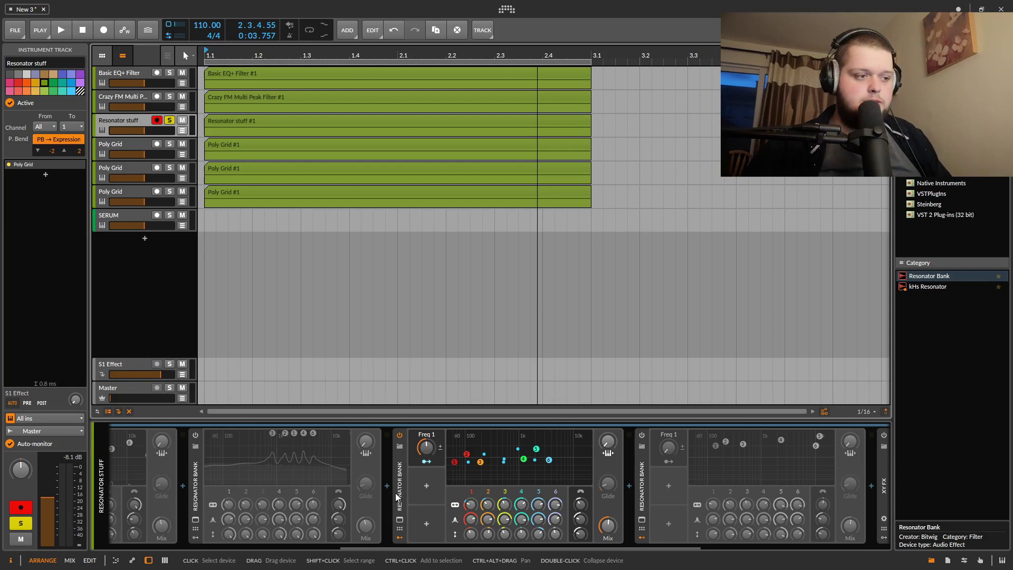
key("space")
left_click_drag(436, 457, 427, 390)
key("space")
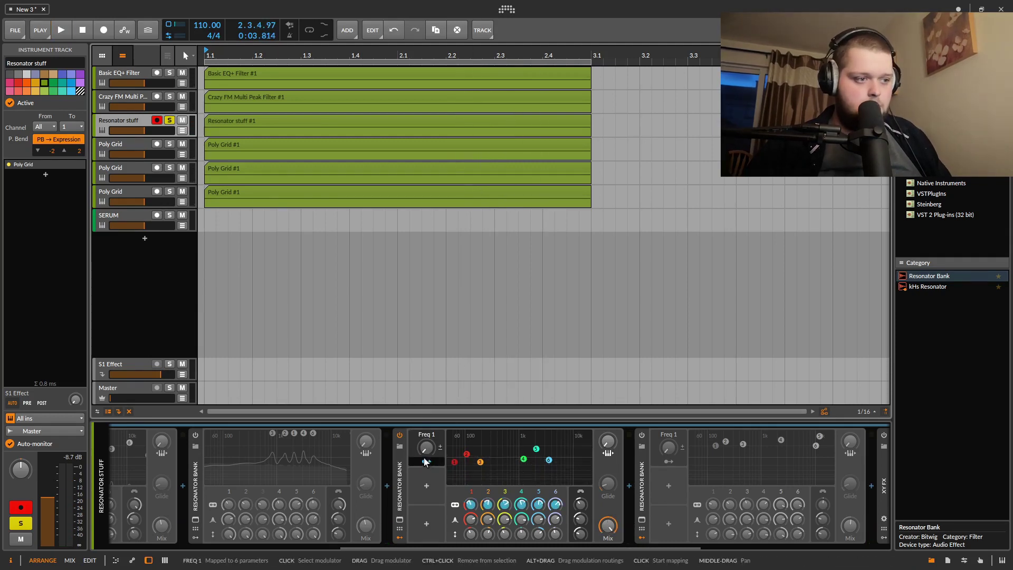
key("space")
left_click_drag(426, 448, 426, 504)
key("space")
Raise and lower the fourth Resonator Bank's global frequency offset, sweeping Freq 1 up to 100 % during playback at different offsets.
left_click_drag(583, 507, 582, 486)
key("space")
key("space")
key("space")
left_click_drag(426, 452, 426, 405)
key("space")
left_click_drag(582, 505, 581, 516)
key("space")
left_click_drag(426, 441, 426, 494)
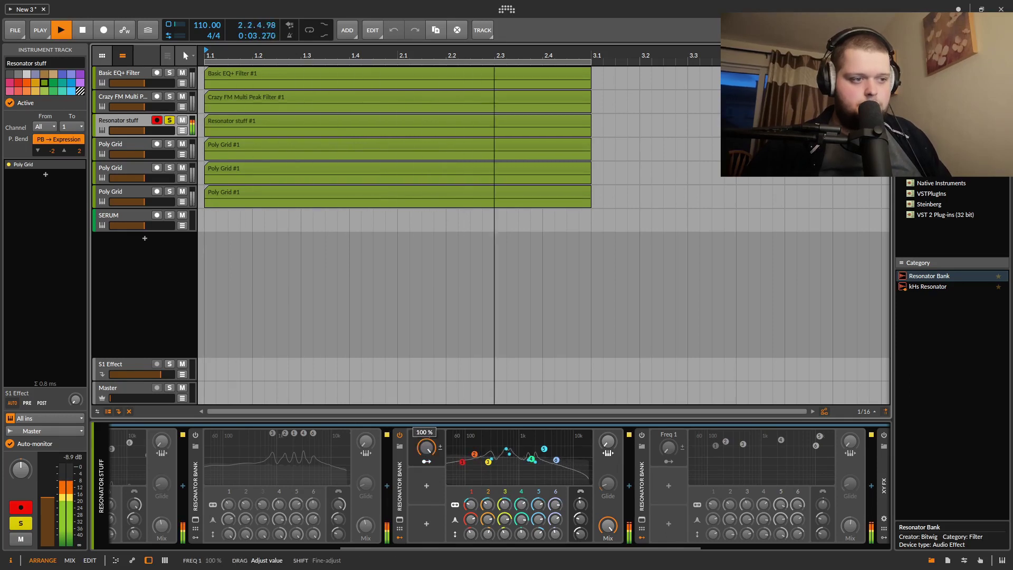
key("space")
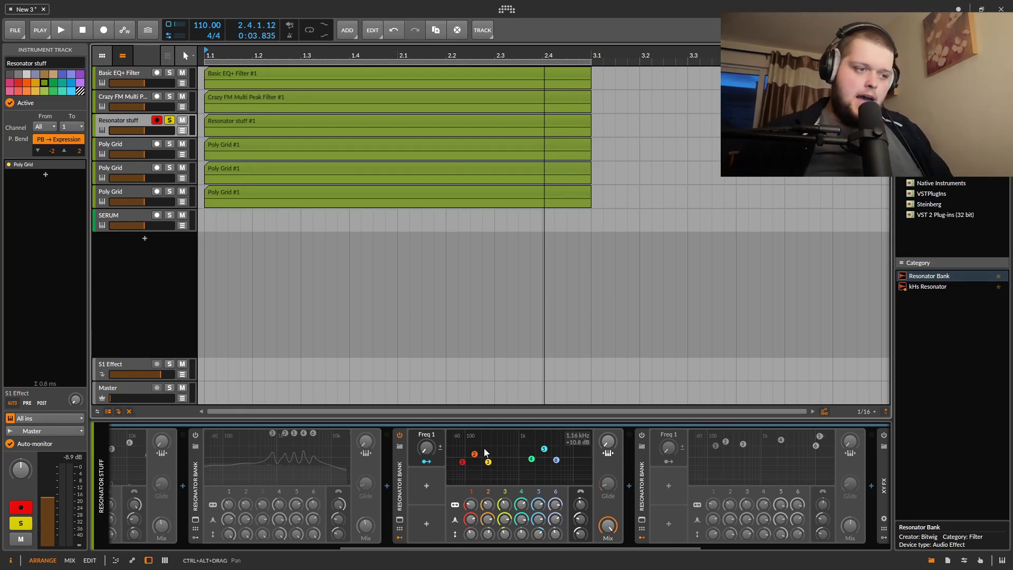
Play the fourth Resonator Bank once more while sweeping its Freq 1 macro.
left_click_drag(425, 448, 431, 443)
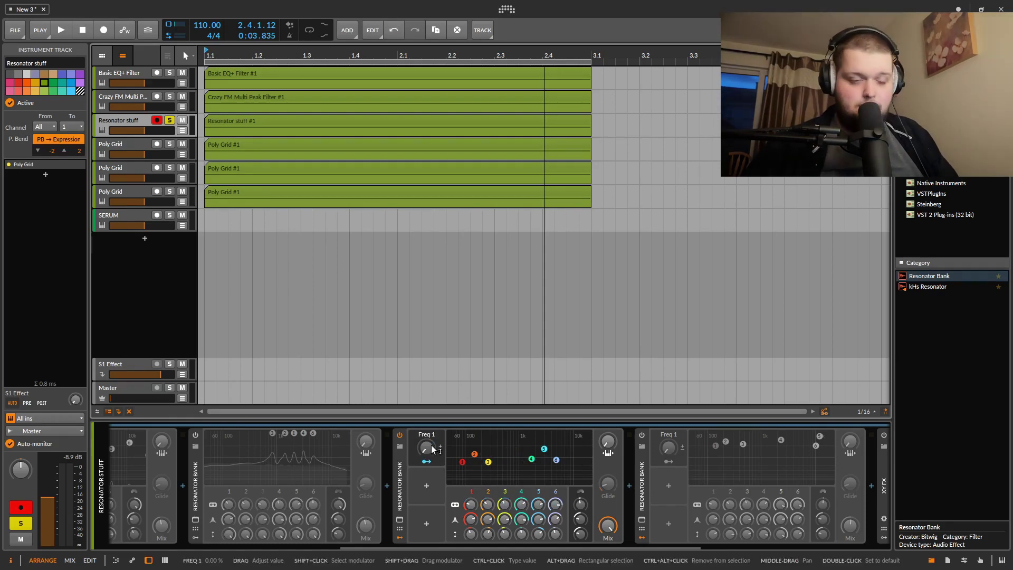
key("space")
left_click_drag(426, 457, 426, 440)
key("space")
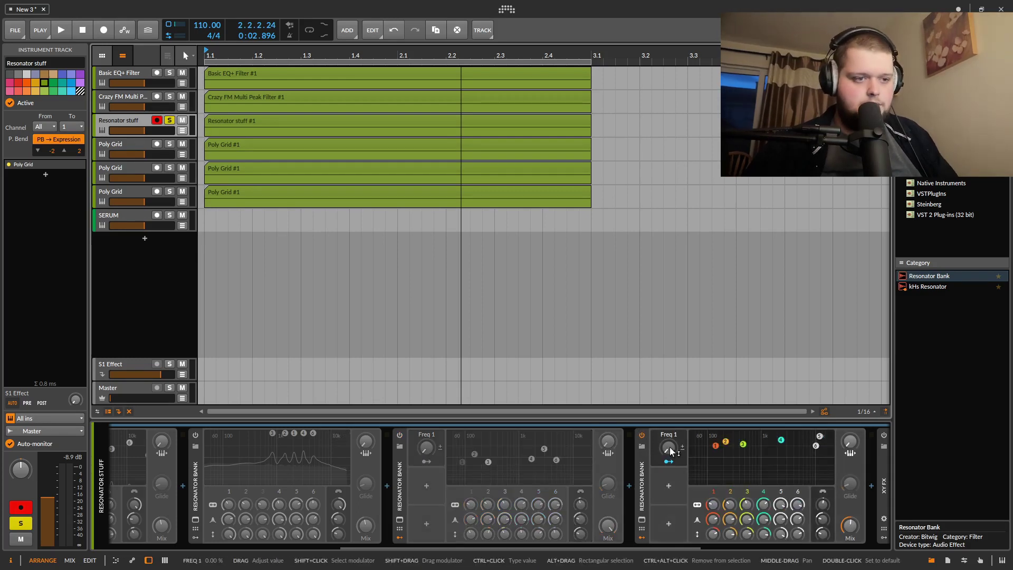
Audition the fifth Resonator Bank alone while sweeping its Freq 1 macro upward.
key("space")
left_click_drag(670, 451, 669, 392)
key("space")
key("space")
Set the fifth Resonator Bank's global frequency offset to -13.48 st and move its Freq 1 modulator to the middle slot, then bypass the bank.
left_click_drag(823, 505, 823, 477)
mouse_move(669, 450)
left_mouse_down()
mouse_move(670, 499)
mouse_move(669, 469)
left_mouse_up()
left_click_drag(823, 505, 823, 546)
left_click_drag(669, 435, 669, 485)
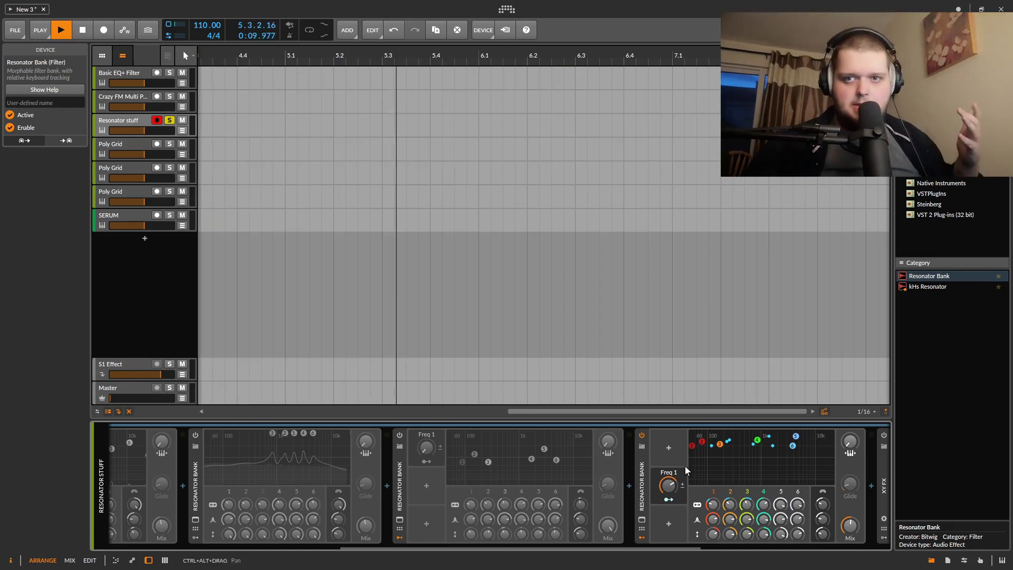
key("space")
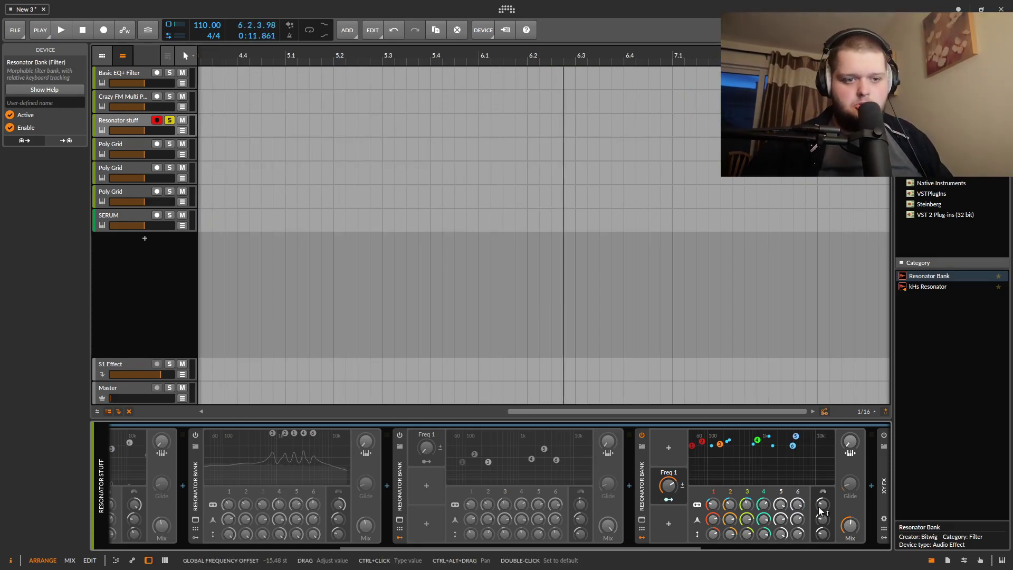
key("space")
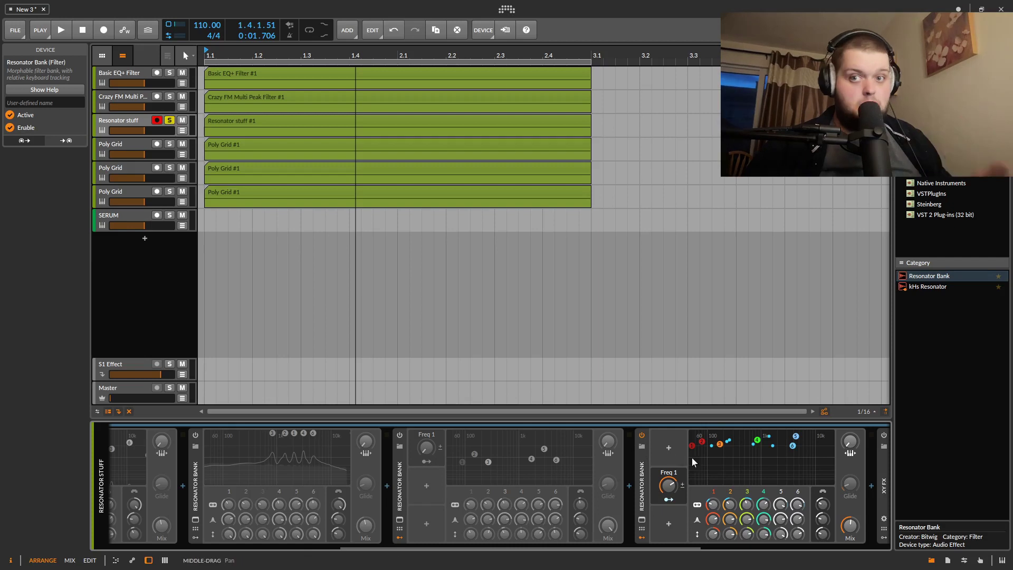
left_click(641, 436)
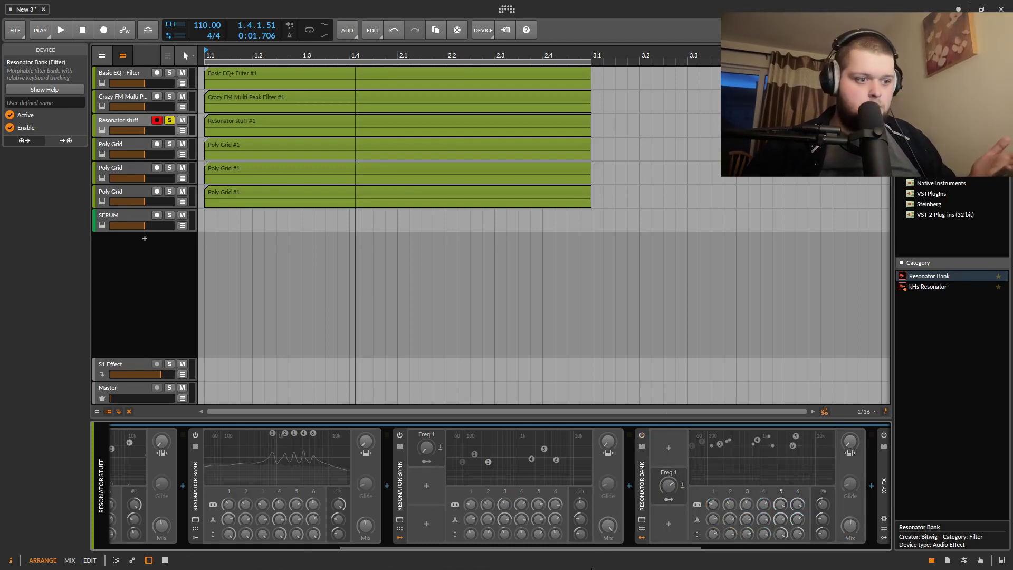
Bypass the Saturator, then audition the fifth Resonator Bank without it while raising Freq 1 to 100 %, and bypass the bank again.
left_click_drag(587, 547, 815, 548)
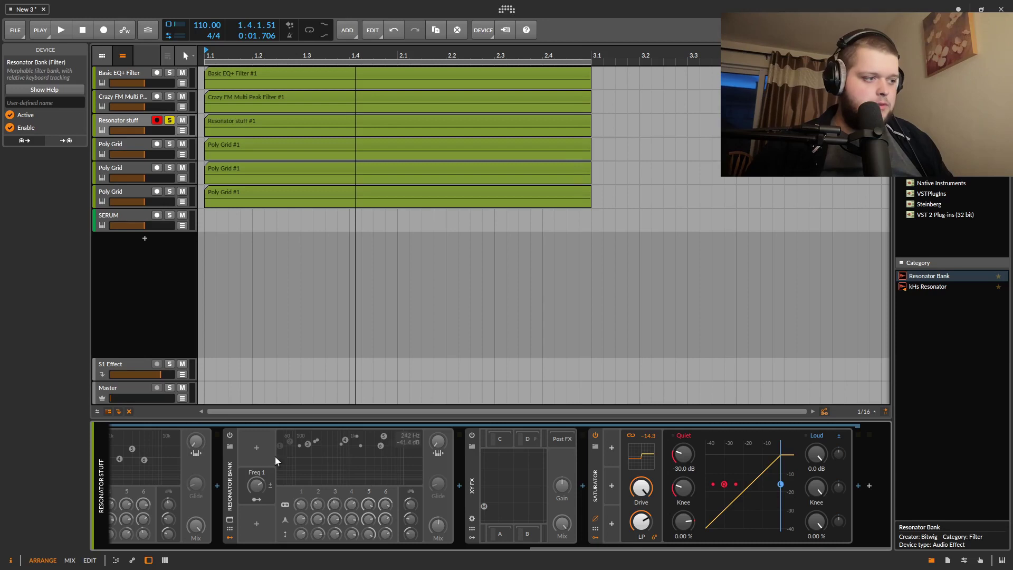
left_click(597, 436)
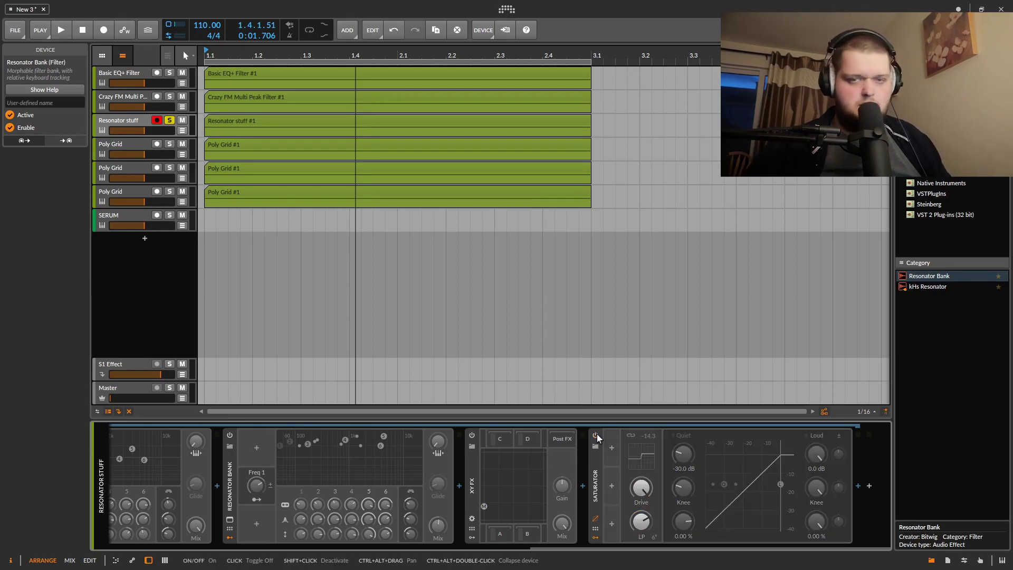
left_click(229, 436)
key("space")
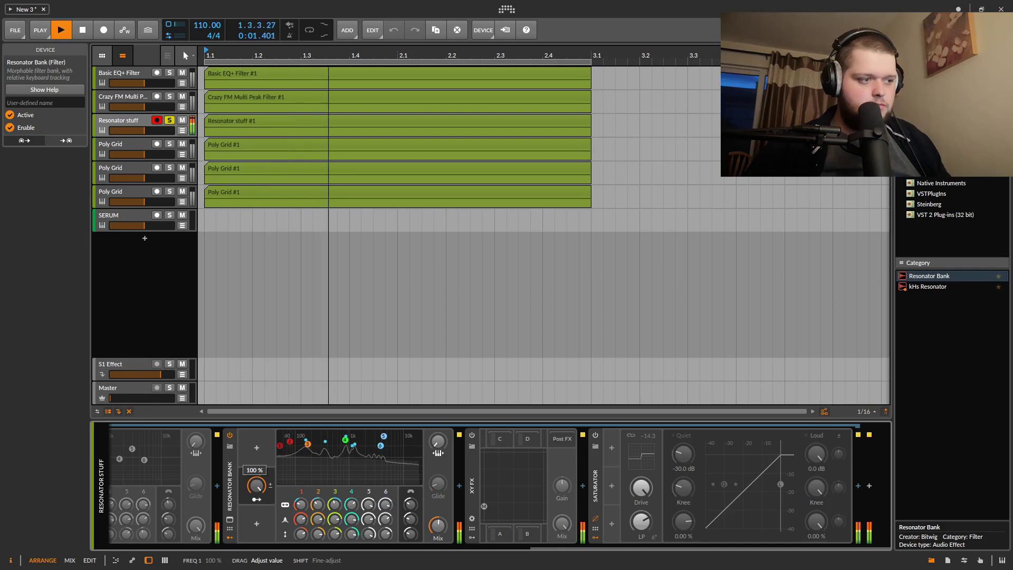
key("space")
left_click(230, 436)
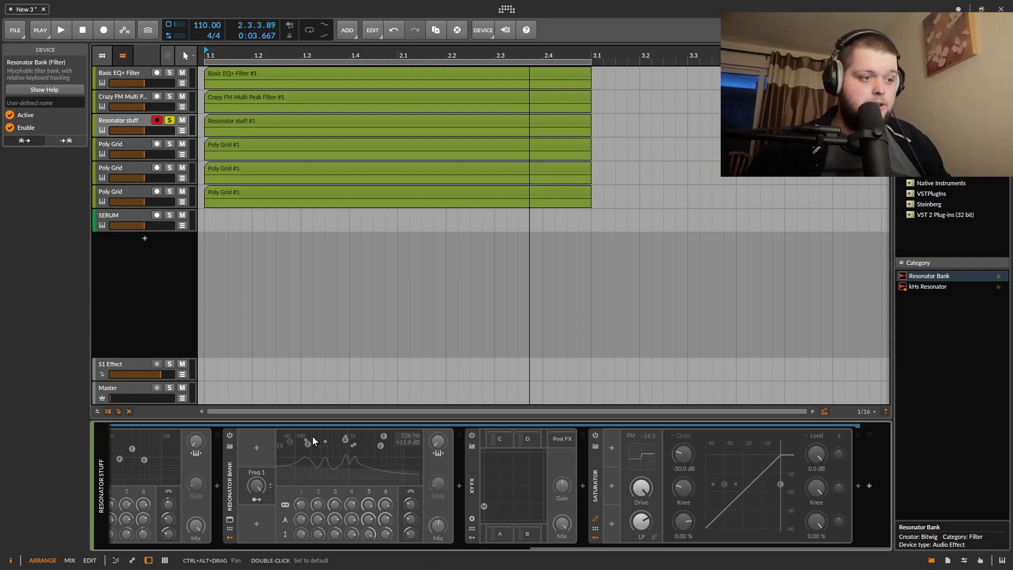
Enable the XY FX, move its mix point to the chain C corner, and view the Resonator Banks in its four chains.
left_click(472, 437)
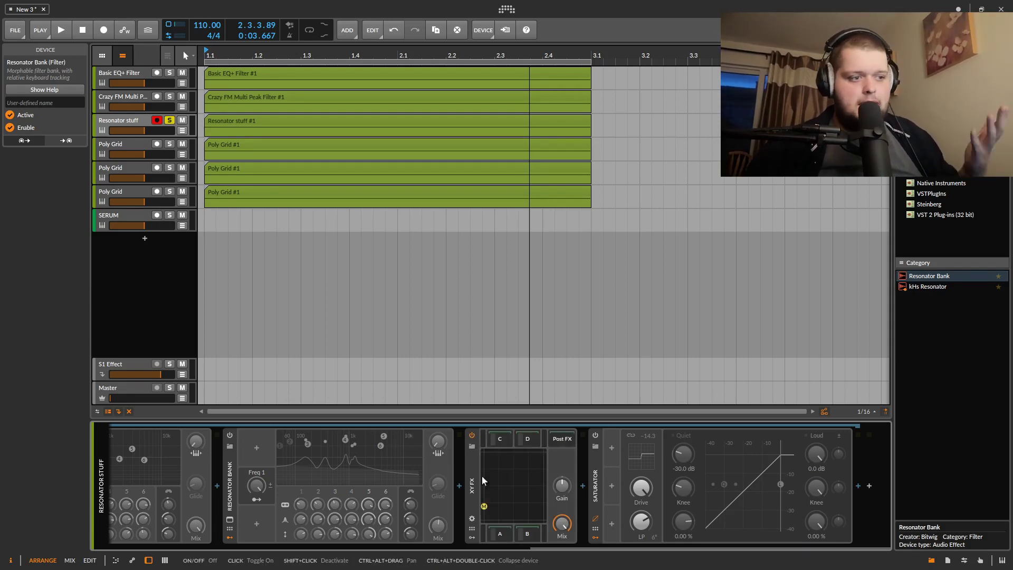
left_click_drag(484, 507, 484, 452)
left_click(500, 440)
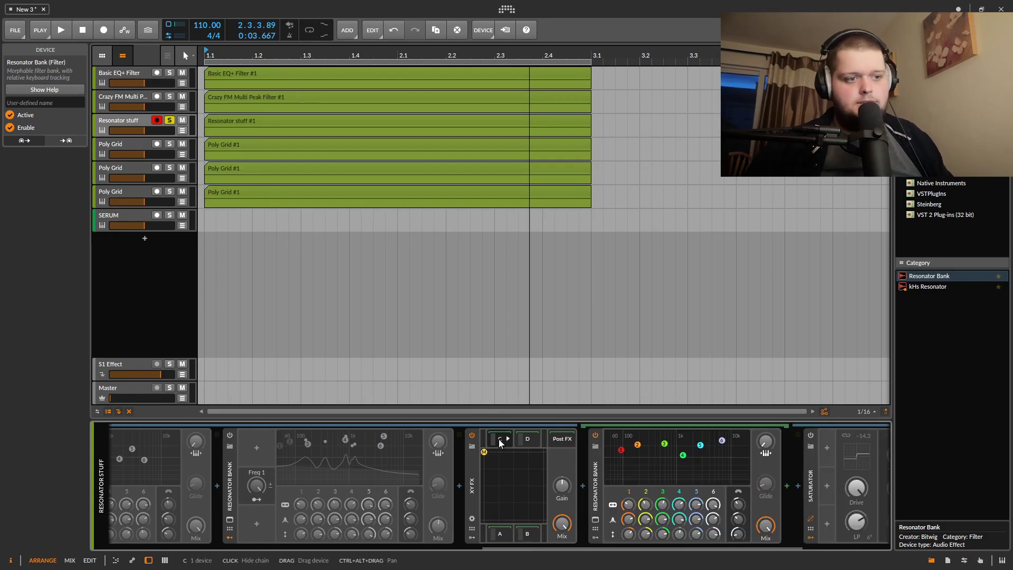
left_click(501, 536)
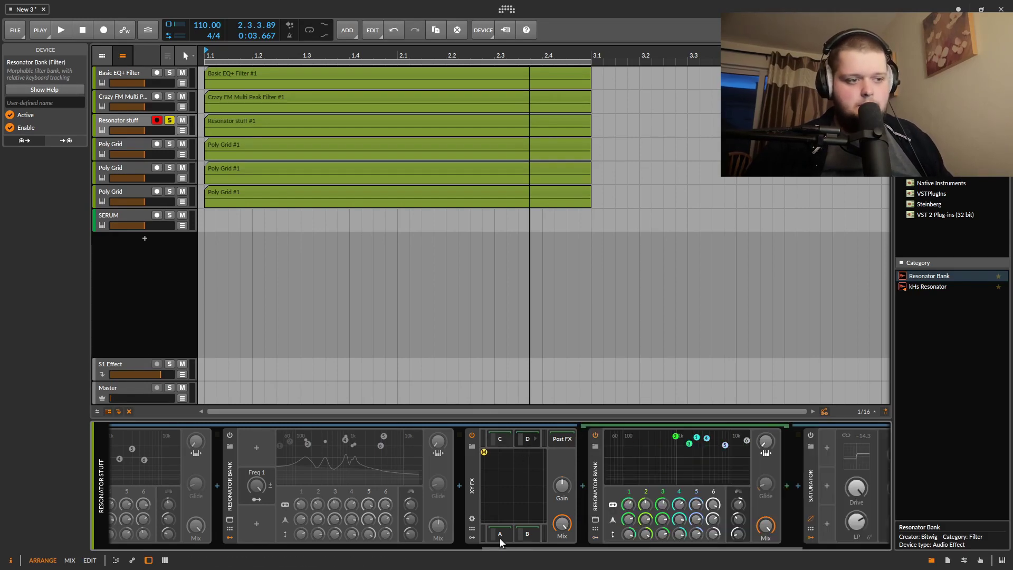
left_click(531, 534)
left_click(501, 535)
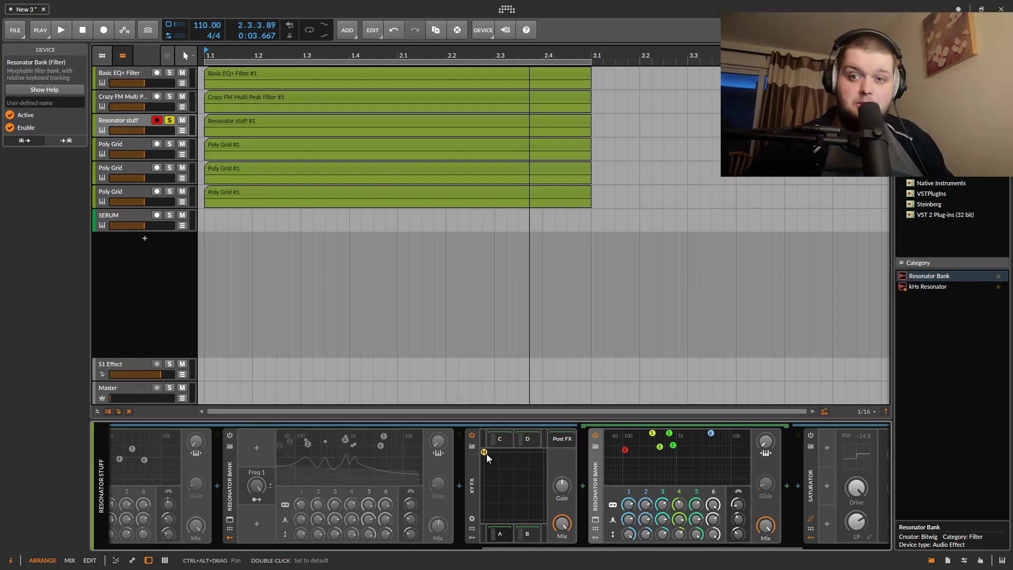
Audition the Resonator stuff track while moving the XY FX mix point around to blend the four Resonator Bank chains.
left_click_drag(482, 471, 524, 482)
key("space")
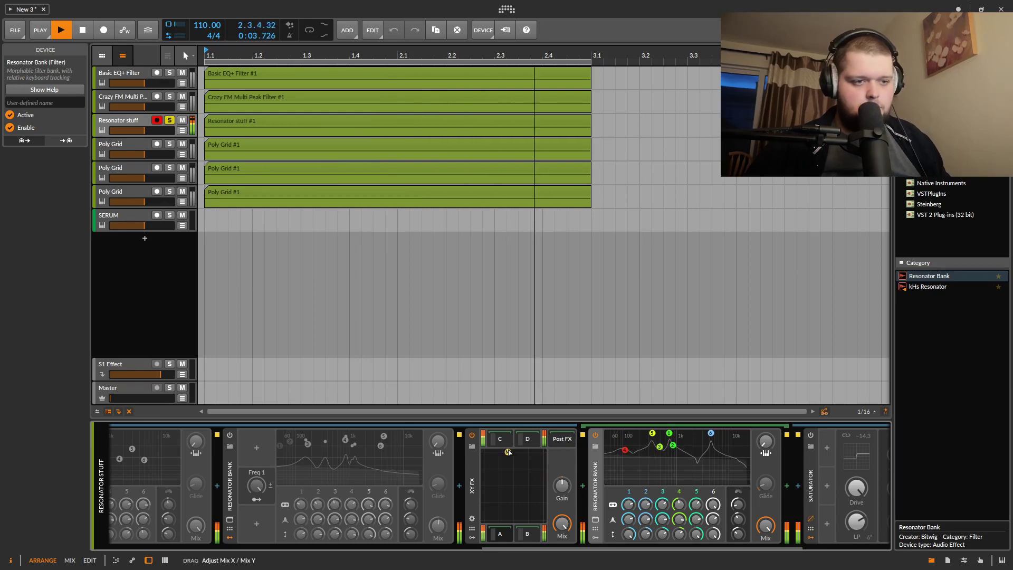
key("space")
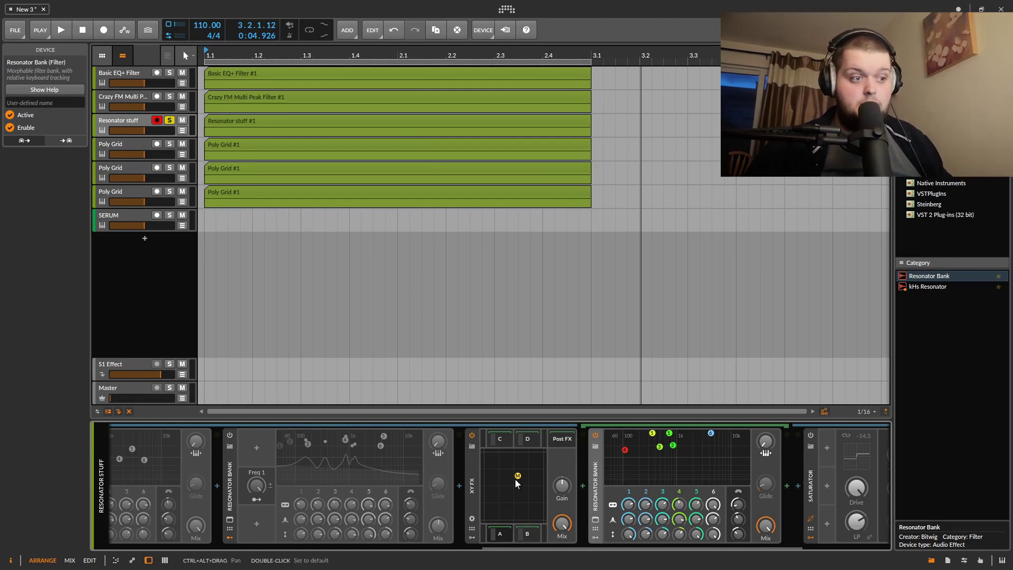
key("space")
mouse_move(524, 480)
left_mouse_down()
mouse_move(510, 485)
mouse_move(514, 473)
left_mouse_up()
key("space")
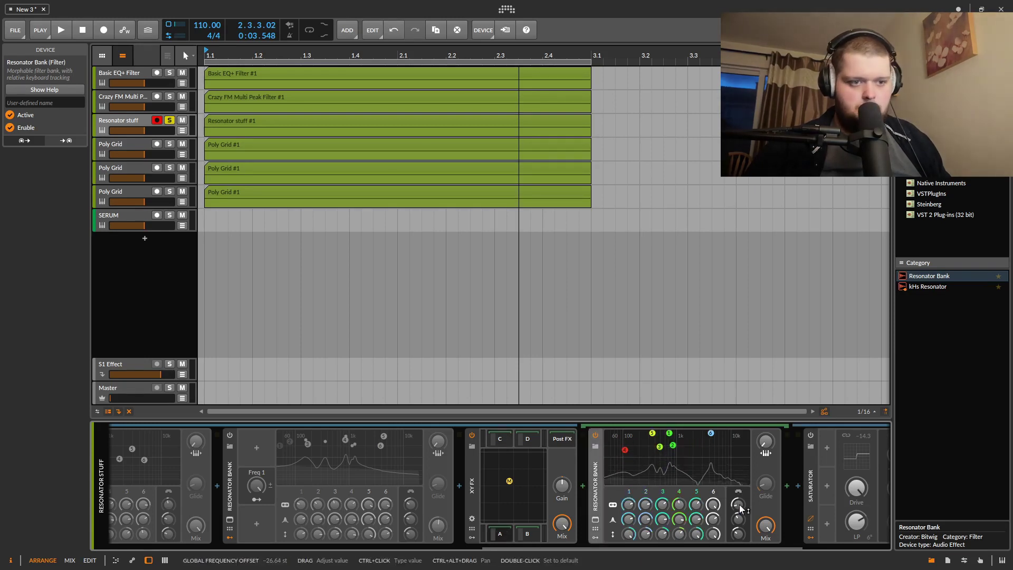
key("space")
mouse_move(511, 481)
left_mouse_down()
mouse_move(514, 499)
mouse_move(483, 486)
mouse_move(567, 454)
mouse_move(535, 492)
left_mouse_up()
key("space")
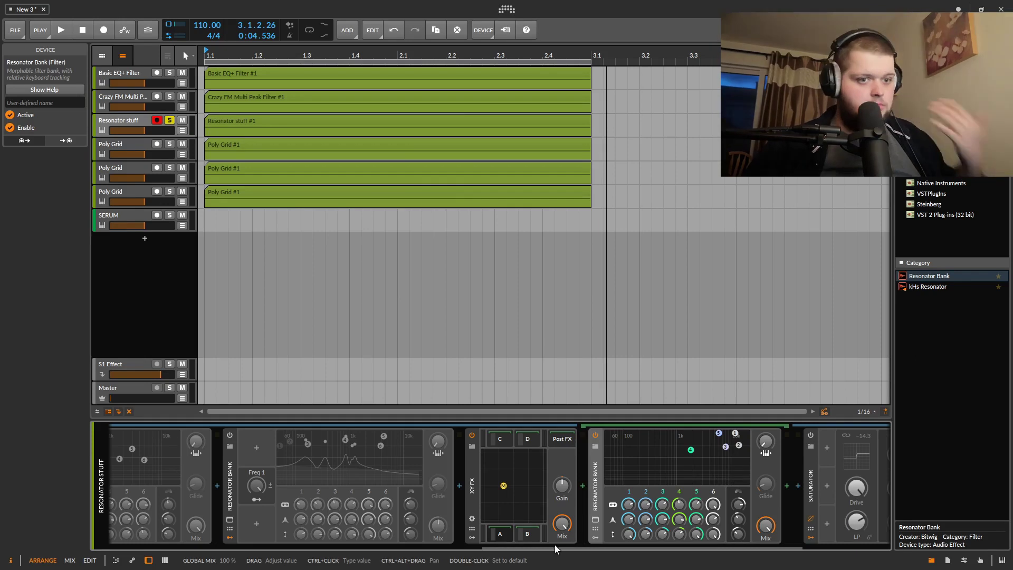
In chain C's expanded Resonator Bank, move band 3 to 2.36 kHz at +16.9 dB and set band 1's resonance to 59.81.
left_click(596, 521)
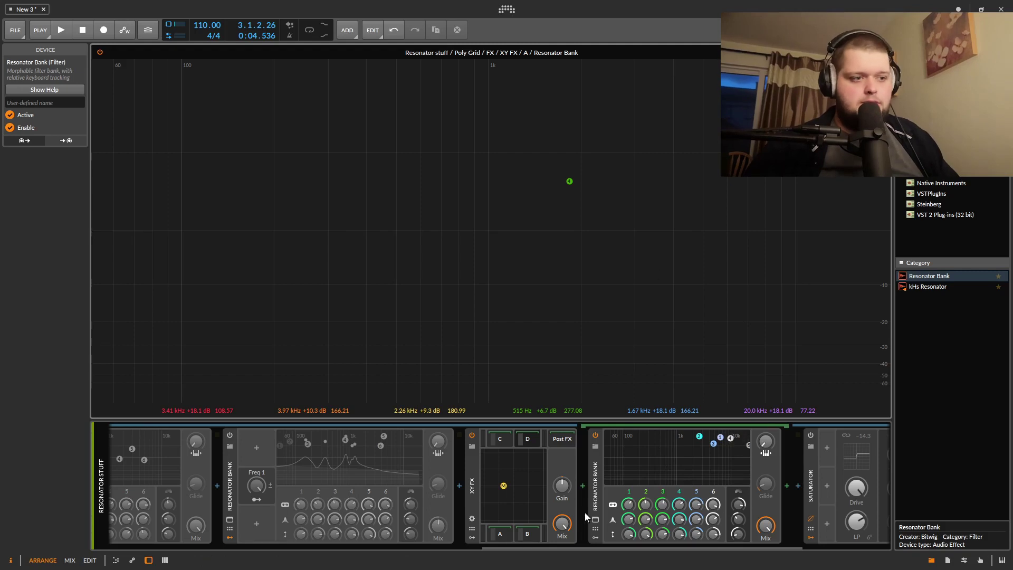
left_click(501, 440)
left_click(597, 520)
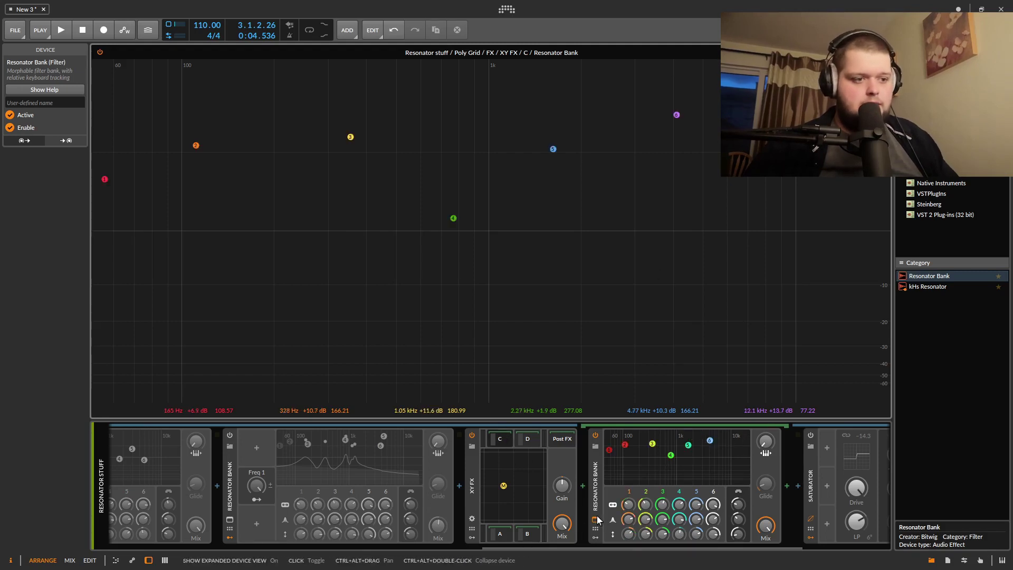
key("space")
mouse_move(351, 136)
left_mouse_down()
mouse_move(422, 122)
mouse_move(337, 91)
mouse_move(335, 63)
mouse_move(890, 70)
left_mouse_up()
left_click_drag(744, 62, 459, 77)
key("space")
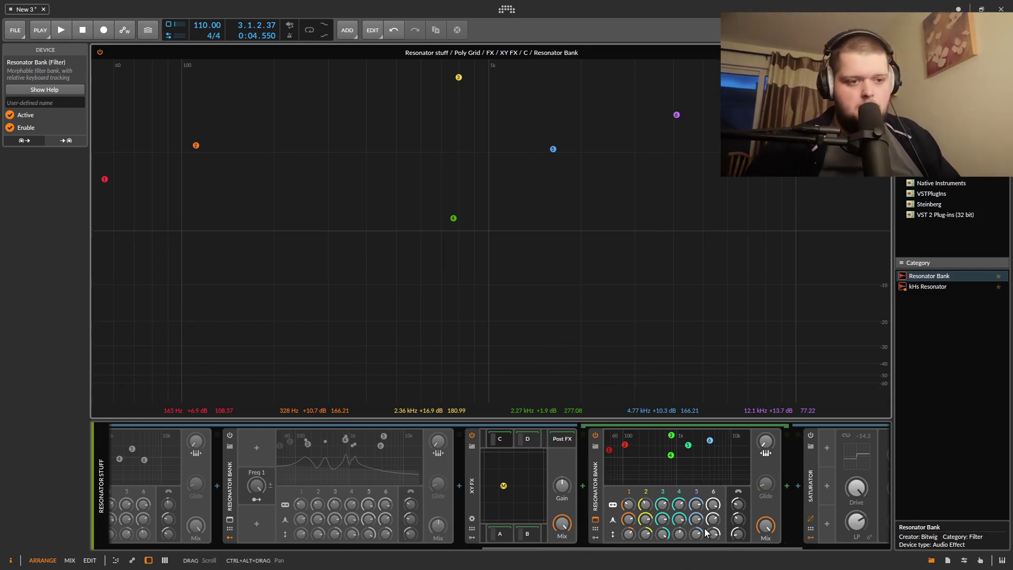
mouse_move(637, 519)
left_mouse_down()
mouse_move(637, 538)
mouse_move(628, 522)
left_mouse_up()
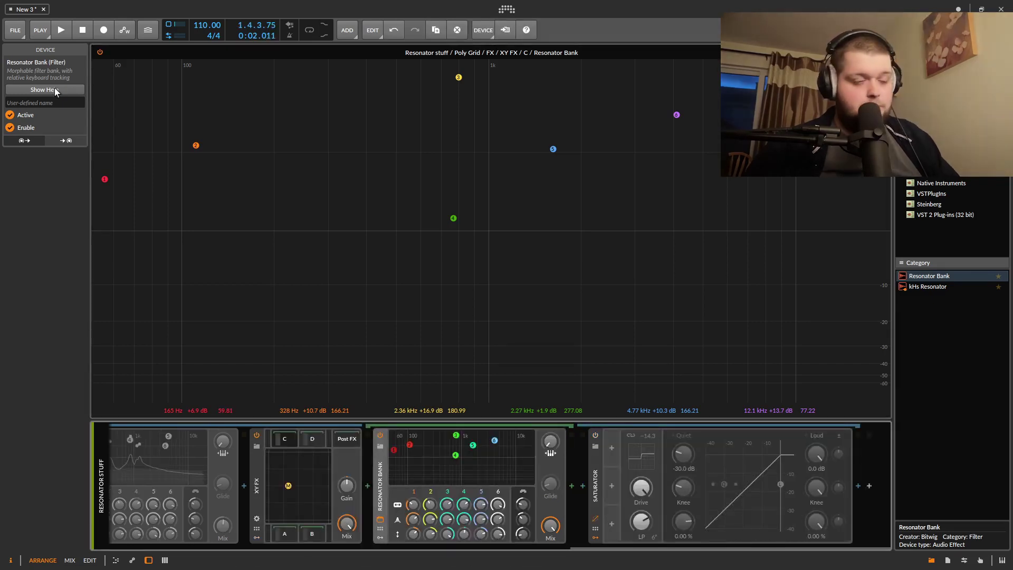
In the Resonator Bank's interactive help, set band 2 to 1.09 kHz, +5.6 dB and resonance 1.68, and sweep the global frequency offset during playback.
left_click(55, 87)
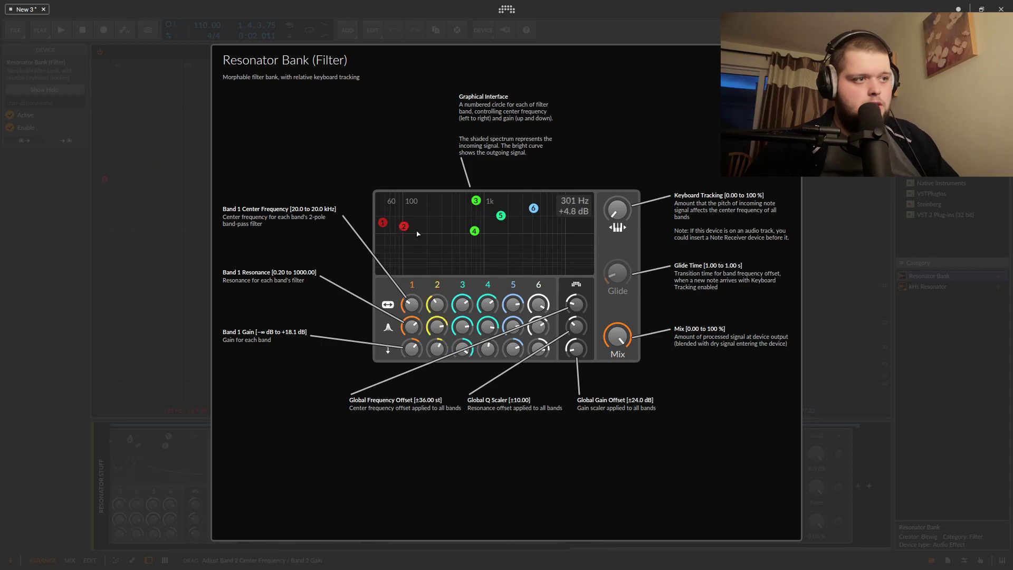
left_click_drag(437, 327, 437, 327)
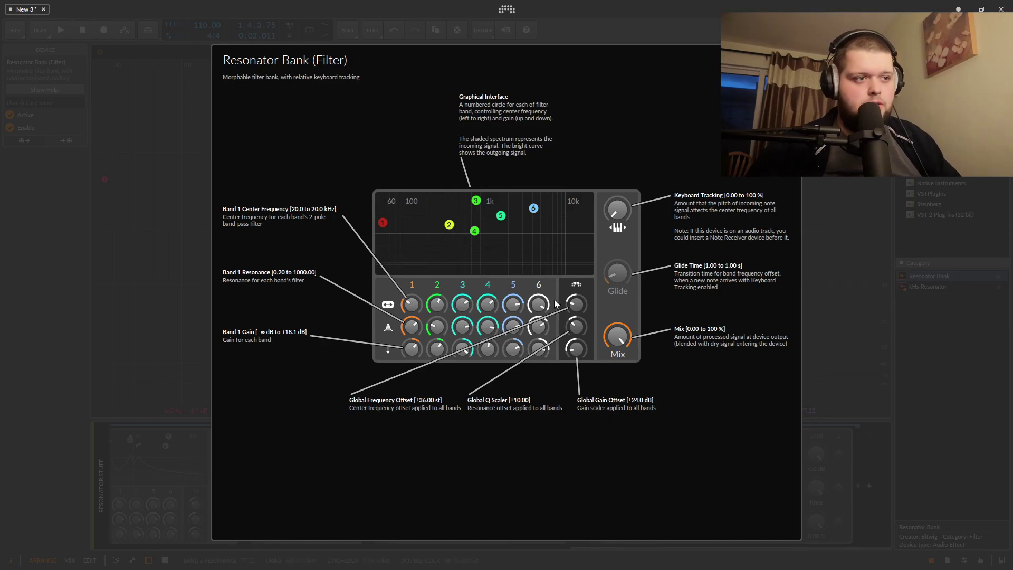
key("space")
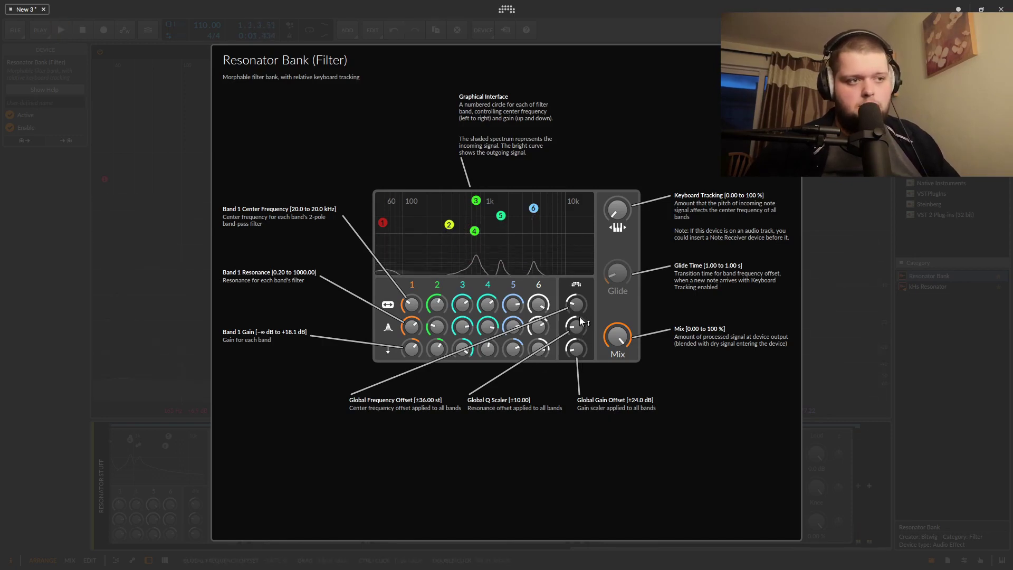
key("space")
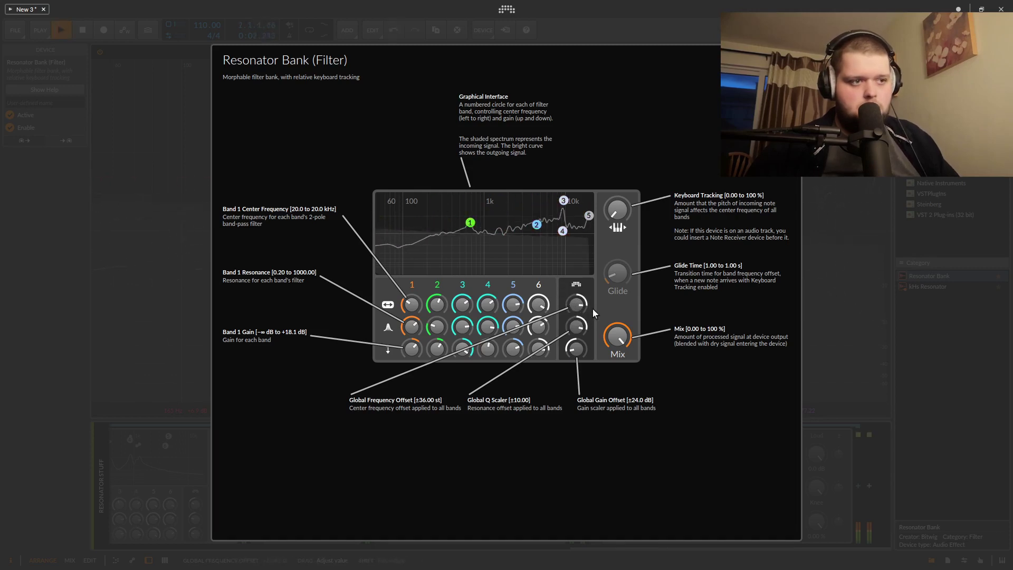
Raise the Resonator Bank's global gain offset, audition the result in repeated playback, and close the device help.
key("space")
mouse_move(580, 350)
left_mouse_down()
mouse_move(577, 322)
mouse_move(576, 382)
mouse_move(575, 341)
left_mouse_up()
key("space")
key("space")
key("space")
key("space")
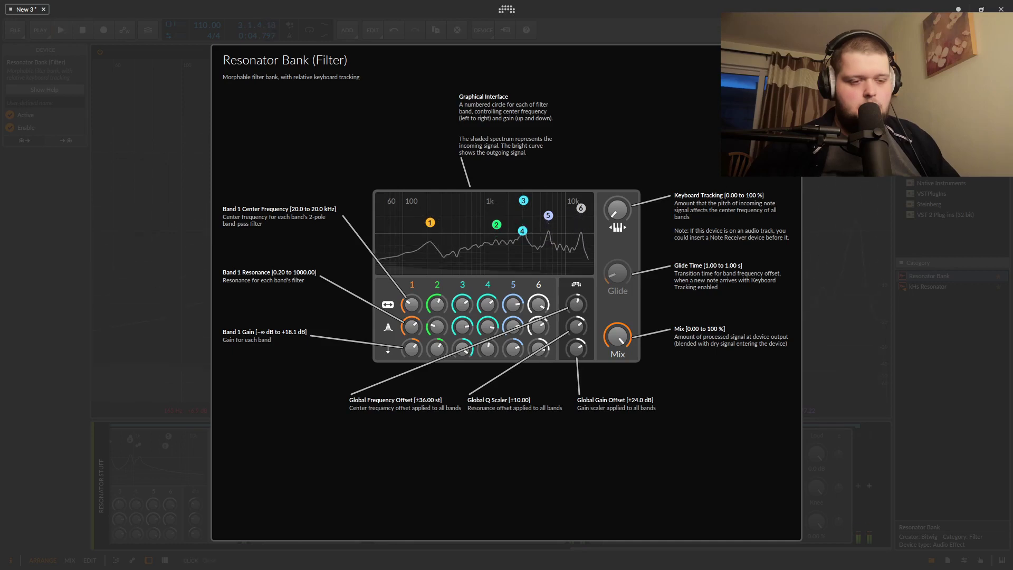
key("Escape")
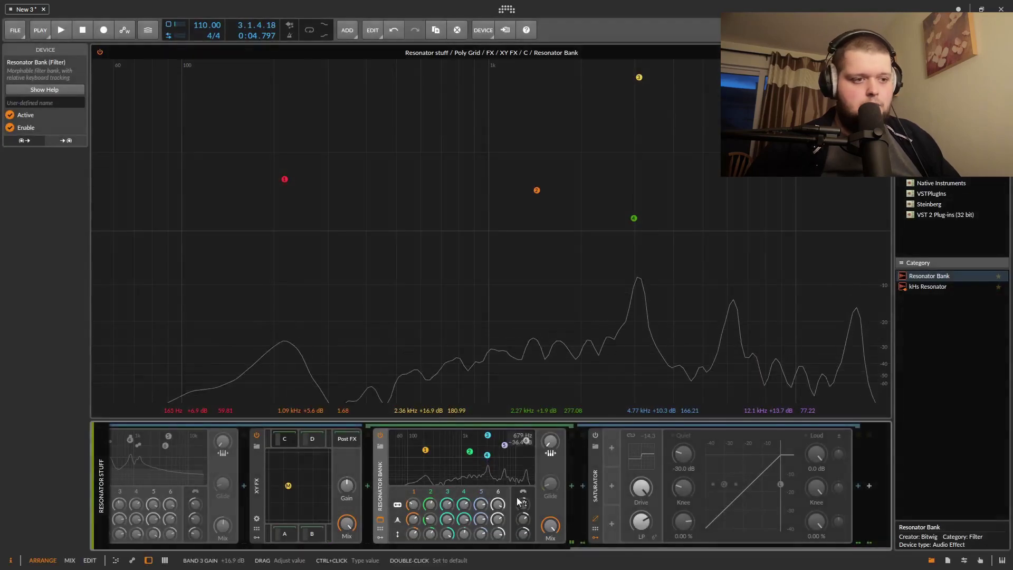
Bypass chain C's Resonator Bank, close its expanded view, and switch to the first Poly Grid track.
left_click(380, 435)
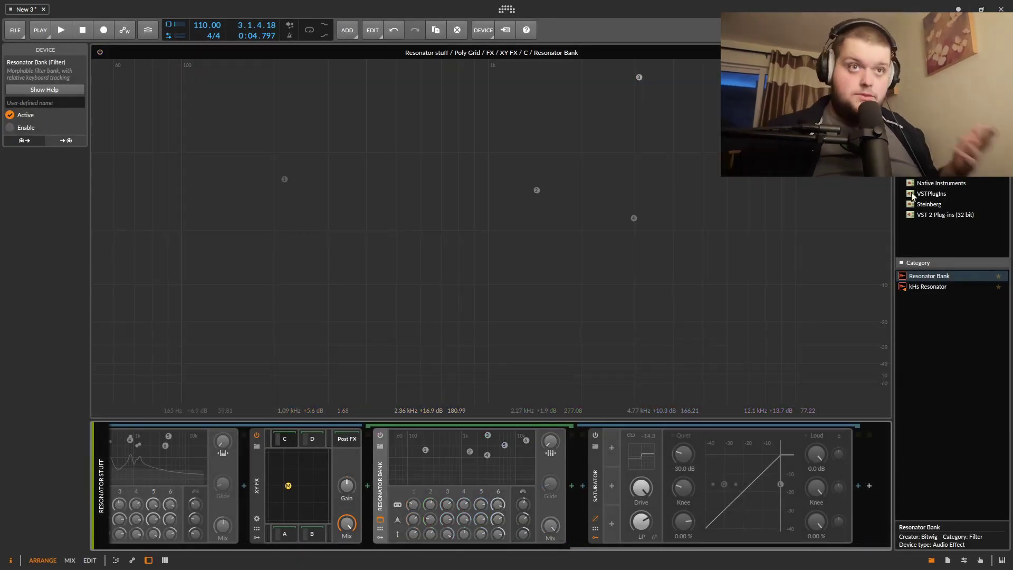
left_click(884, 53)
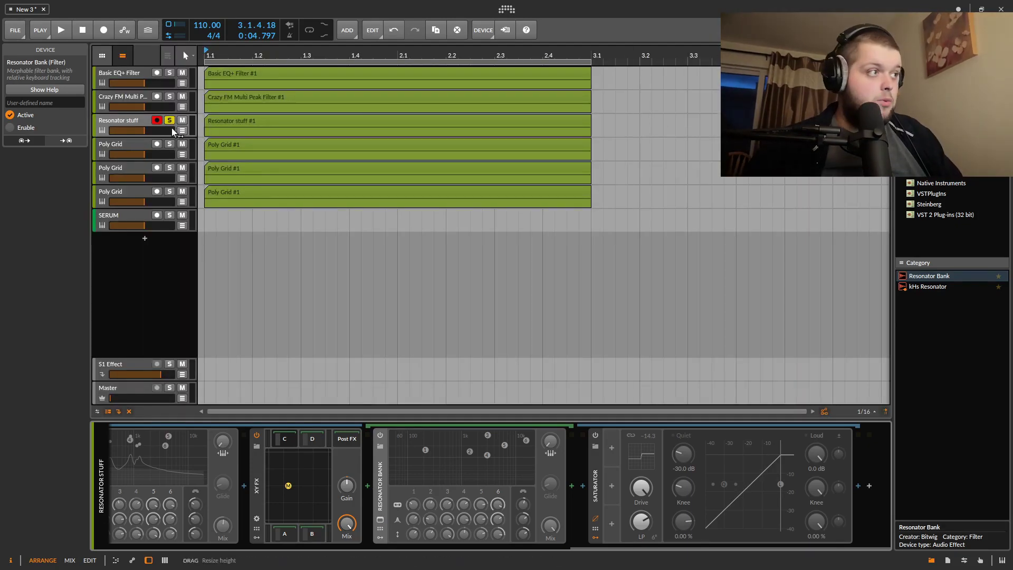
left_click(121, 143)
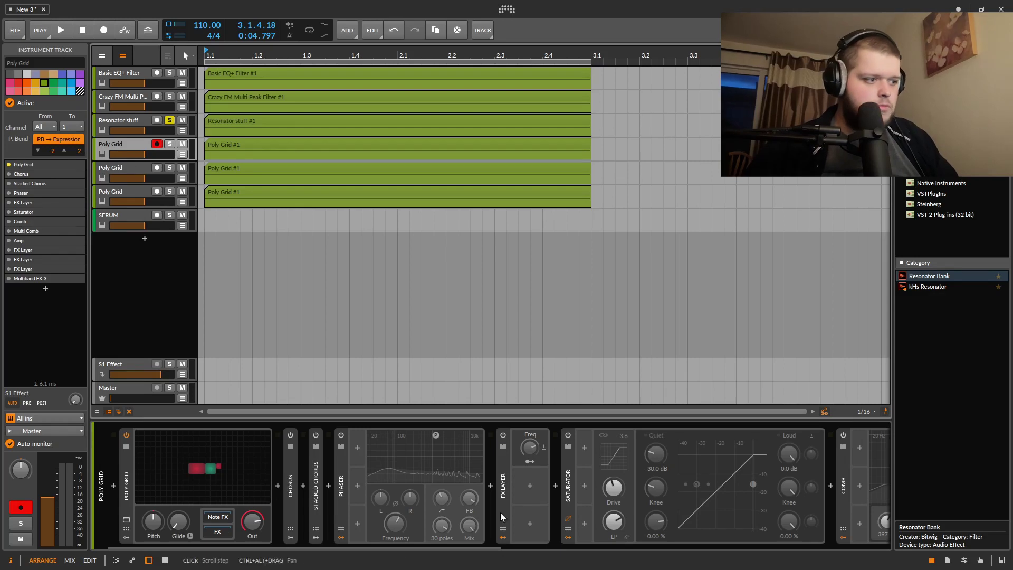
left_click(106, 166)
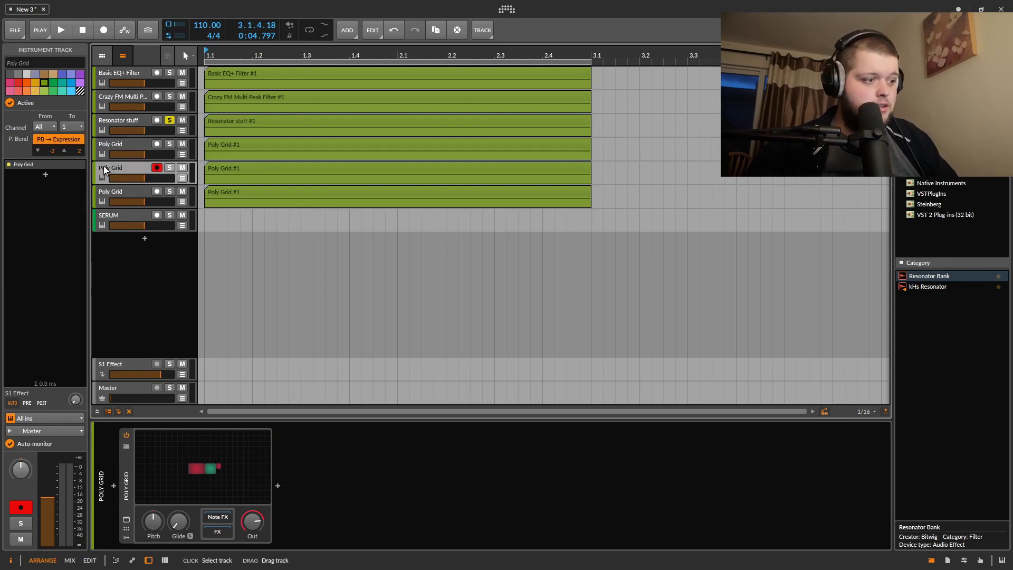
left_click(126, 143)
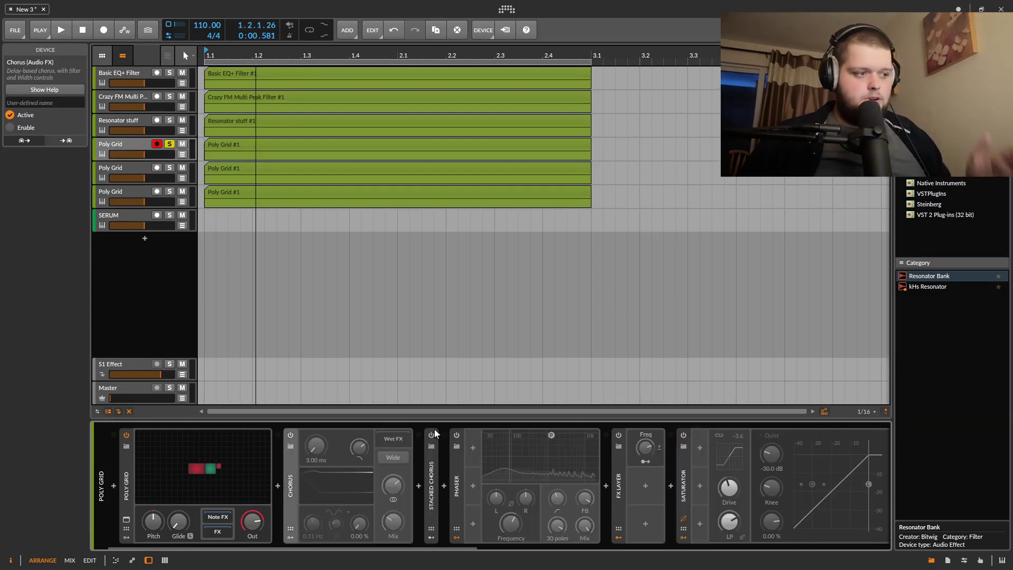
Enable the Chorus on the first Poly Grid track, audition it while varying its delay time, and bypass it again.
left_click(290, 436)
left_click_drag(359, 524, 359, 516)
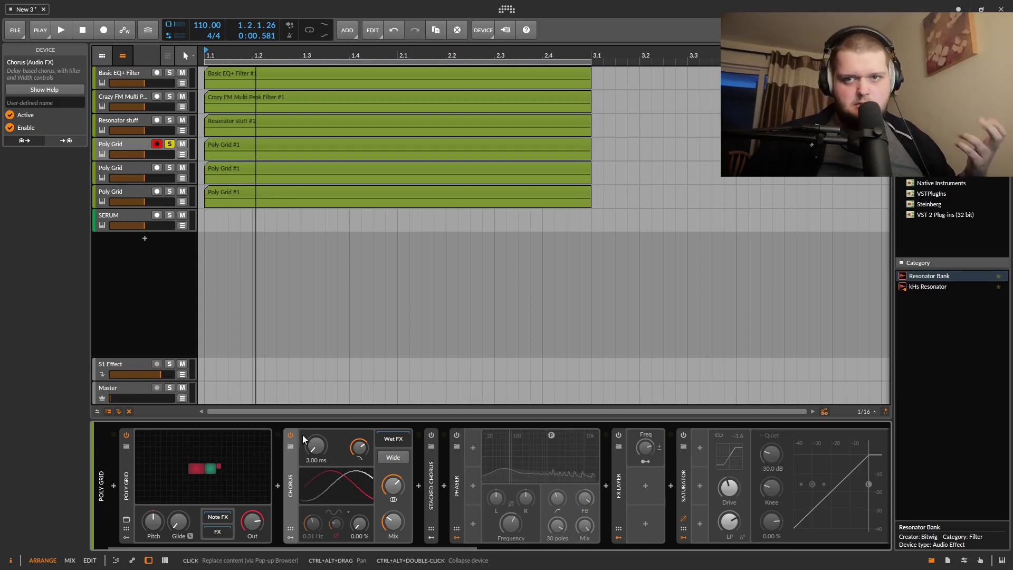
key("space")
mouse_move(316, 446)
left_mouse_down()
mouse_move(316, 427)
mouse_move(316, 454)
left_mouse_up()
key("space")
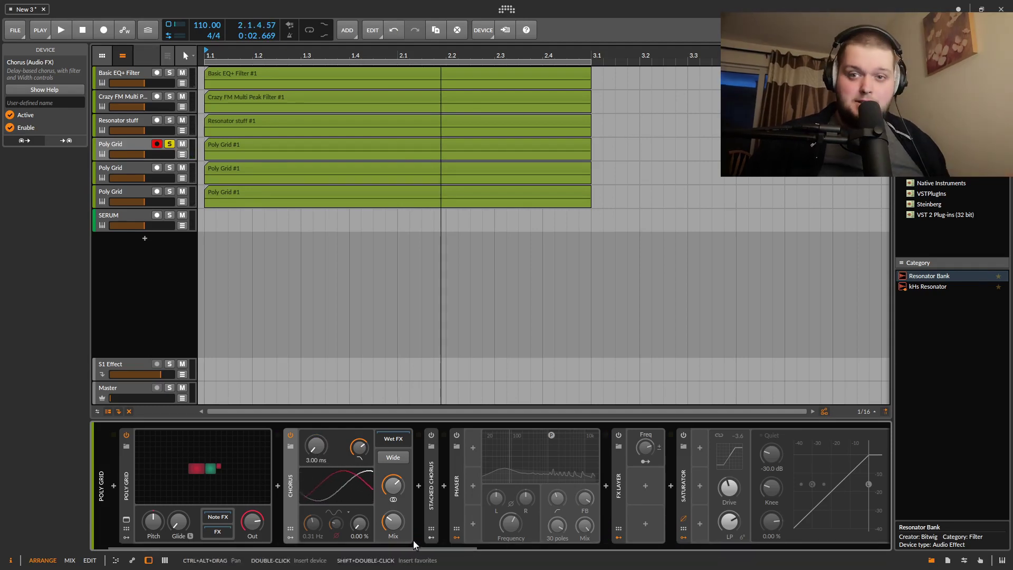
left_click(290, 434)
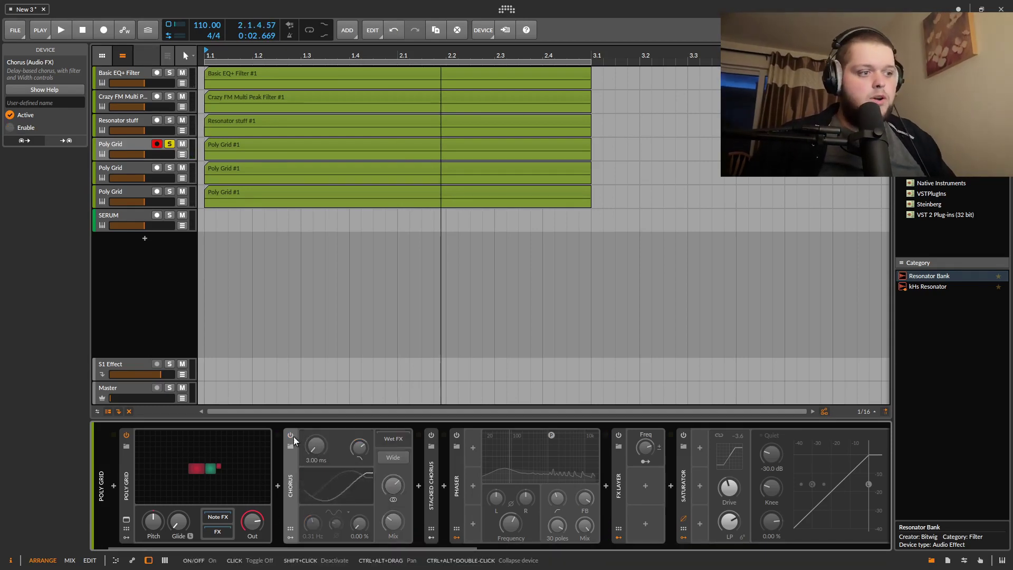
Unfold and enable the Stacked Chorus, showing the devices in its Chorus layer and its Delay macro.
double_click(431, 490)
left_click(471, 437)
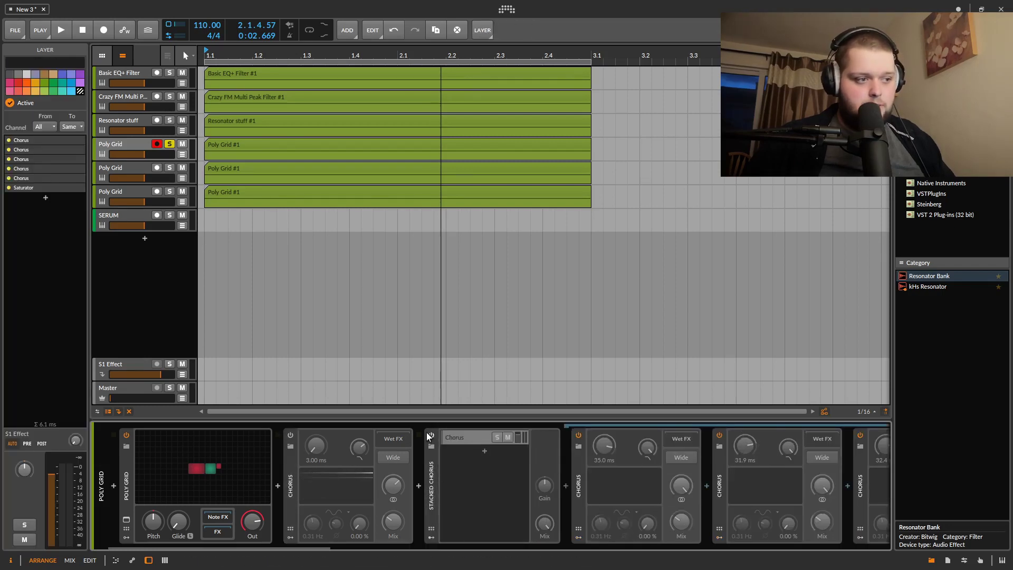
left_click(430, 435)
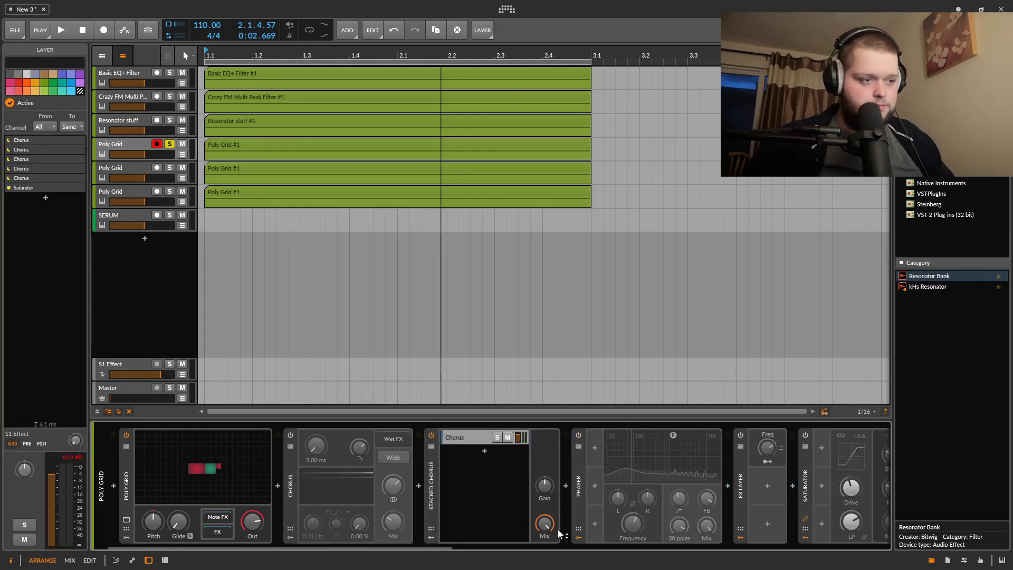
left_click(468, 439)
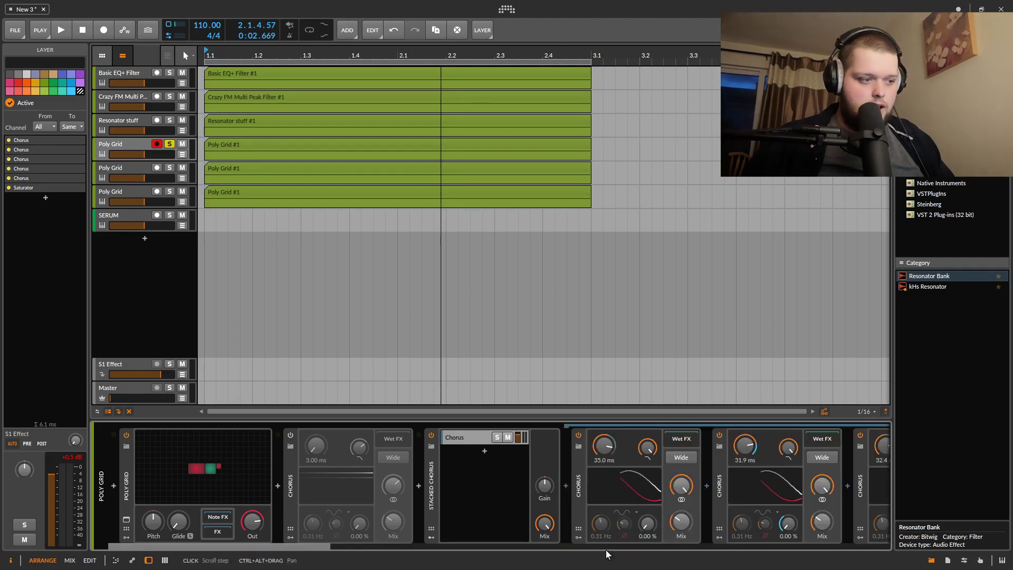
left_click_drag(302, 550, 331, 534)
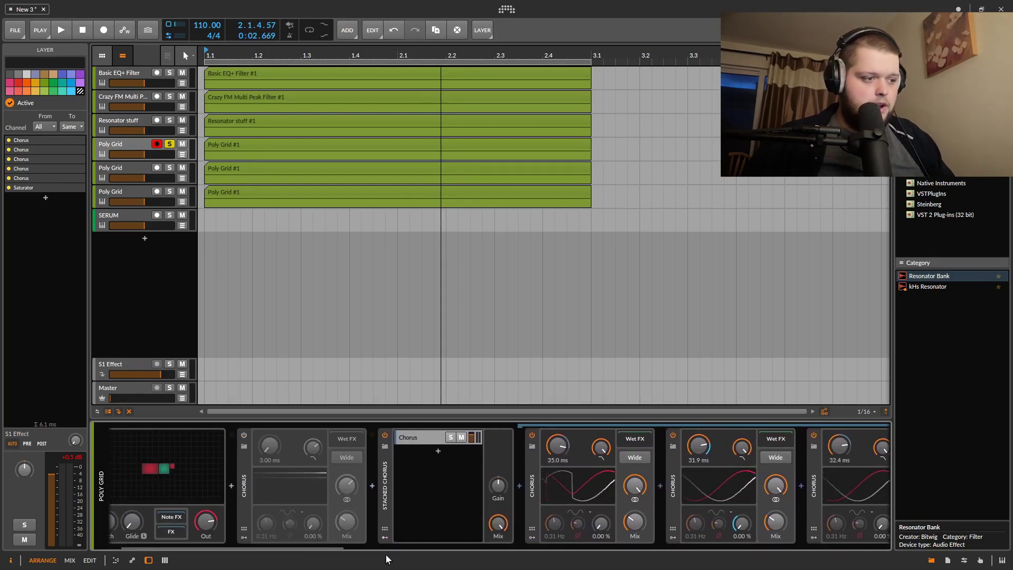
left_click(385, 538)
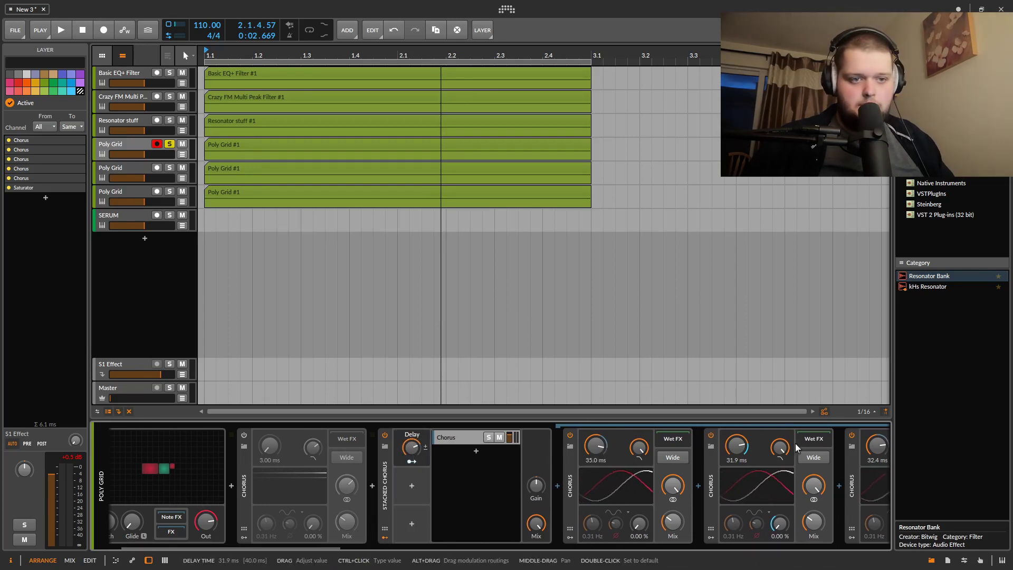
Reset the Stacked Chorus's Delay macro to 0 %, sweep it during playback ending at 38.0 %, and bypass the device.
double_click(412, 455)
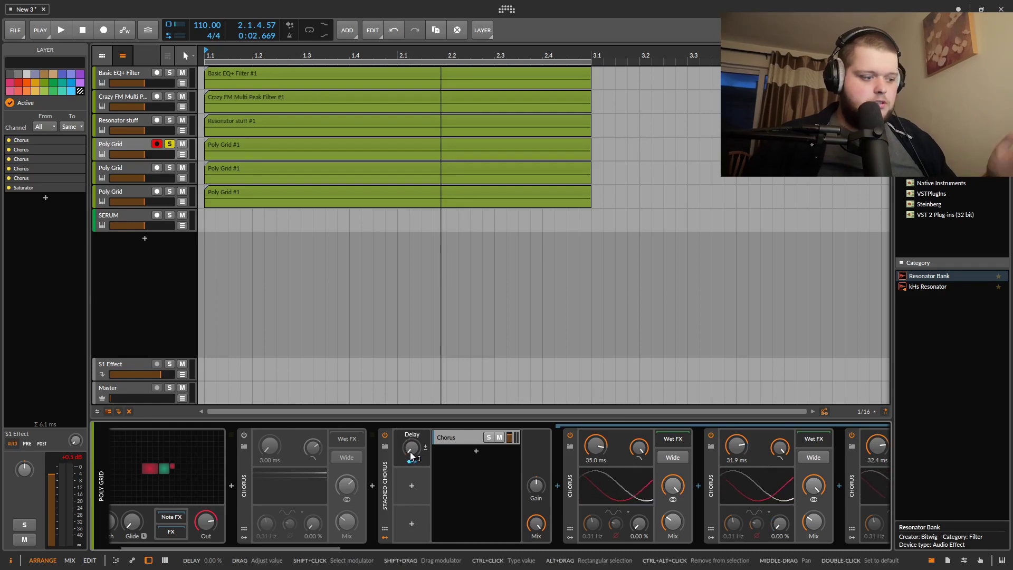
key("space")
left_click_drag(413, 457, 412, 486)
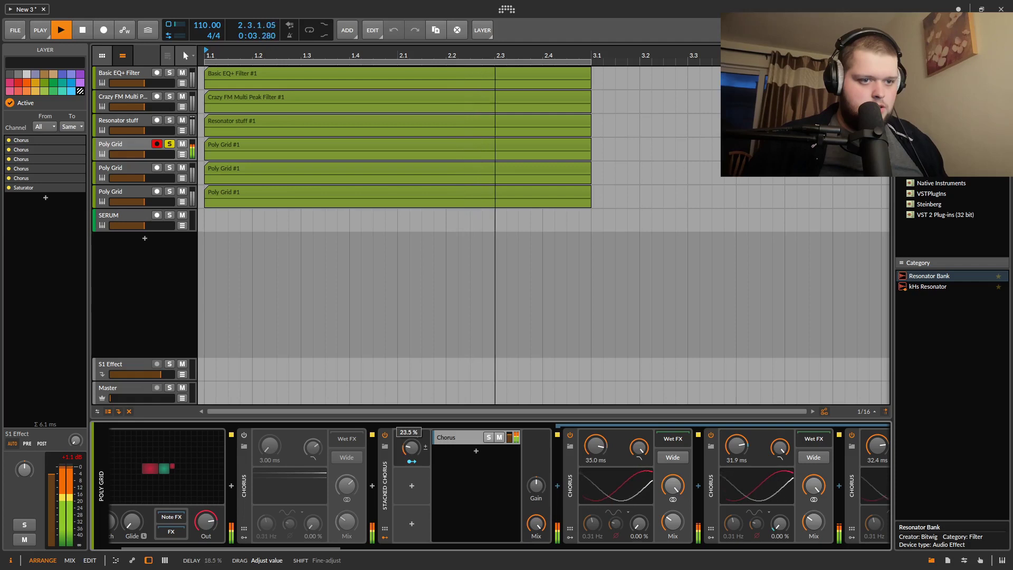
left_click_drag(412, 427, 411, 458)
key("space")
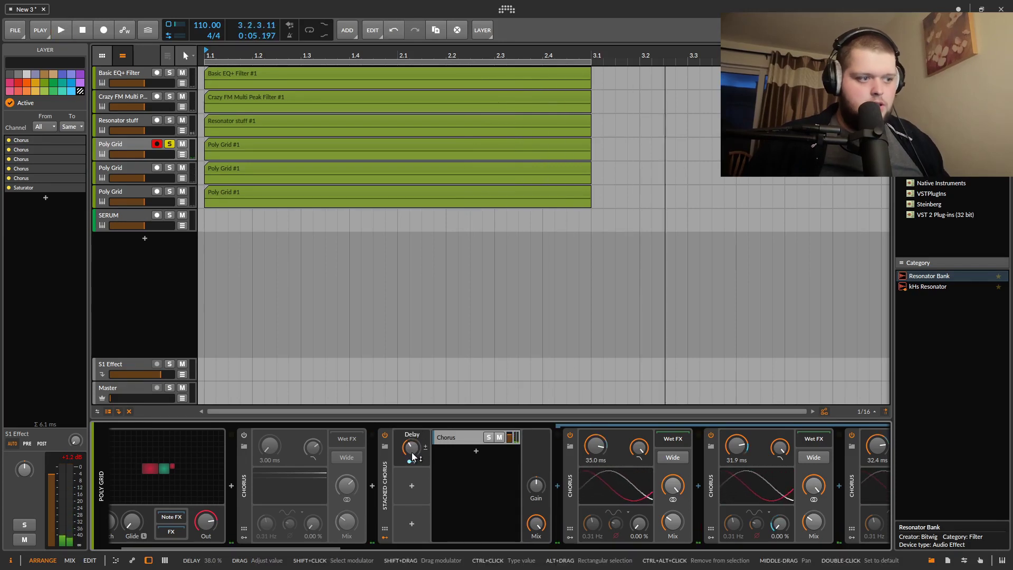
left_click(383, 435)
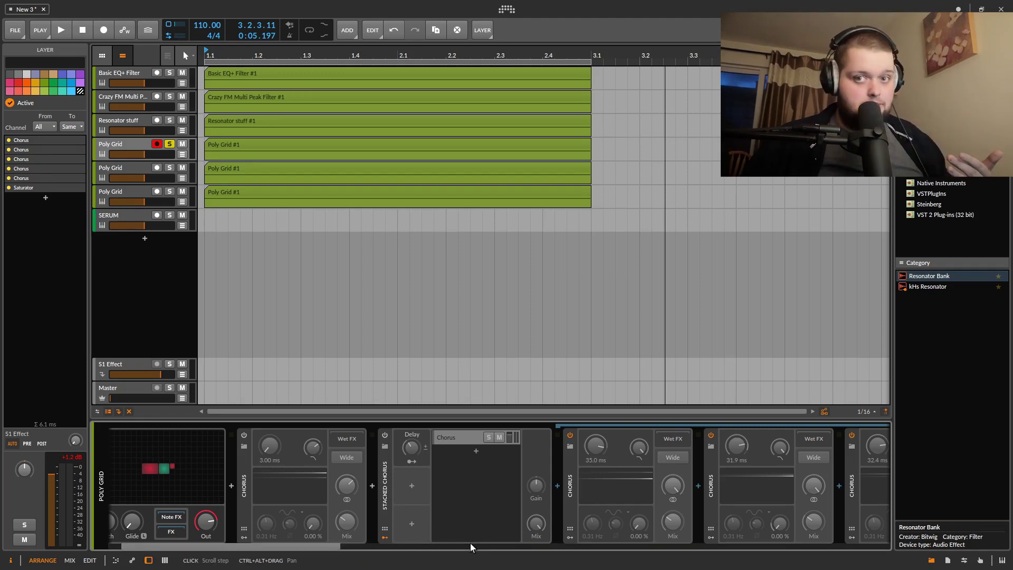
Play the first Poly Grid track with the Stacked Chorus bypassed, and collapse the Stacked Chorus device.
key("space")
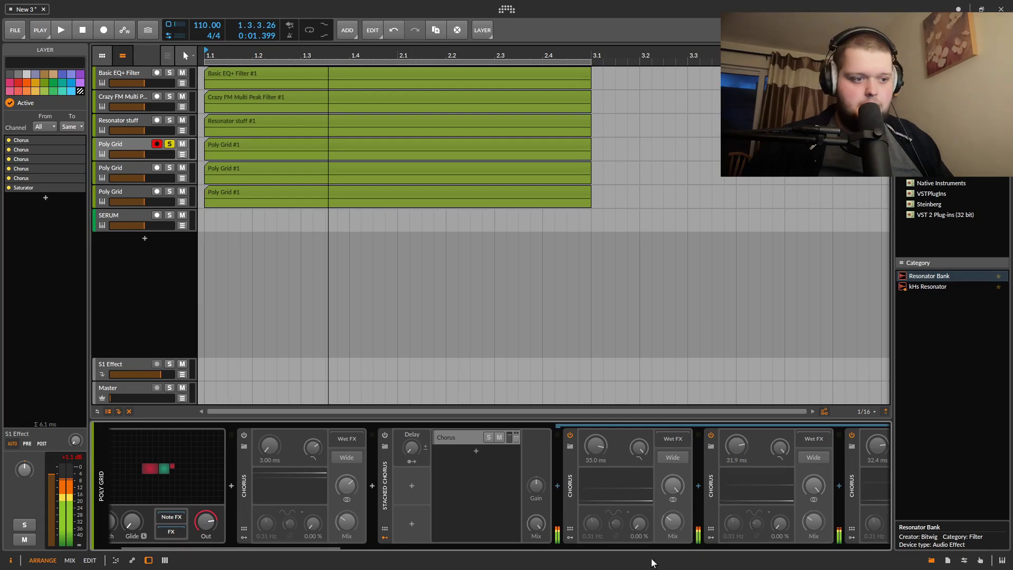
left_click(385, 485)
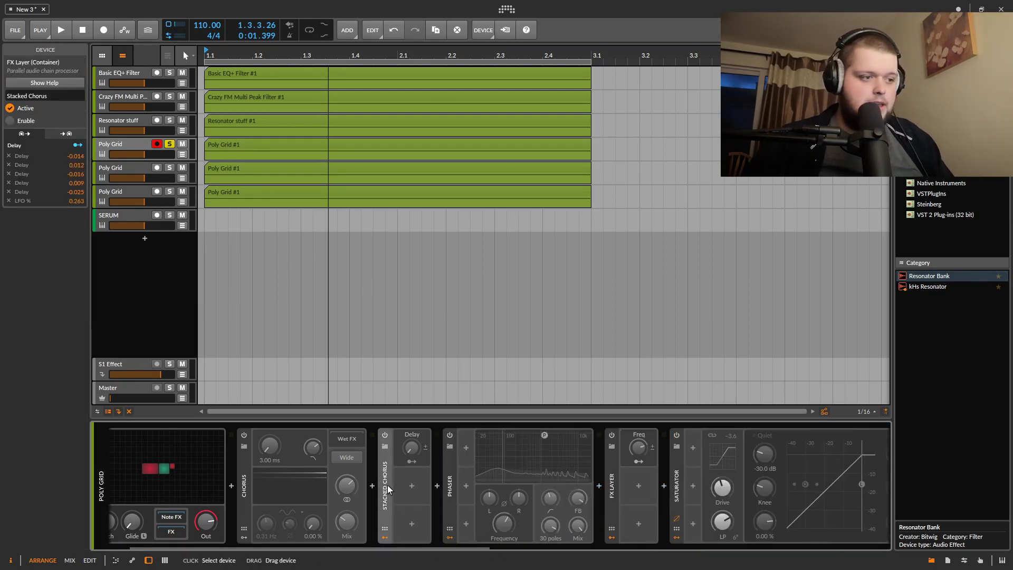
Enable the Phaser, audition it while sweeping its frequency, and bypass it again.
left_click(449, 435)
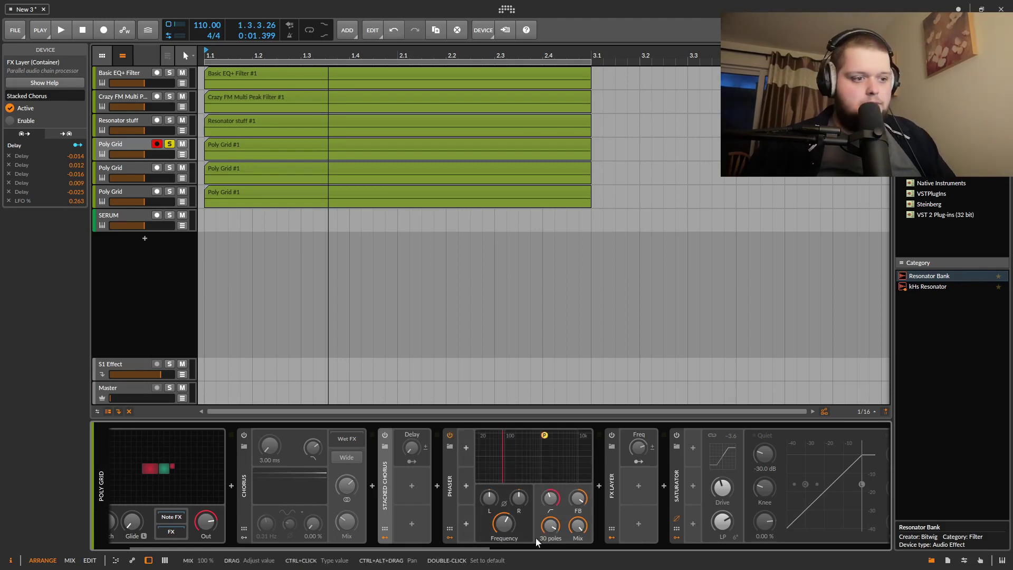
key("space")
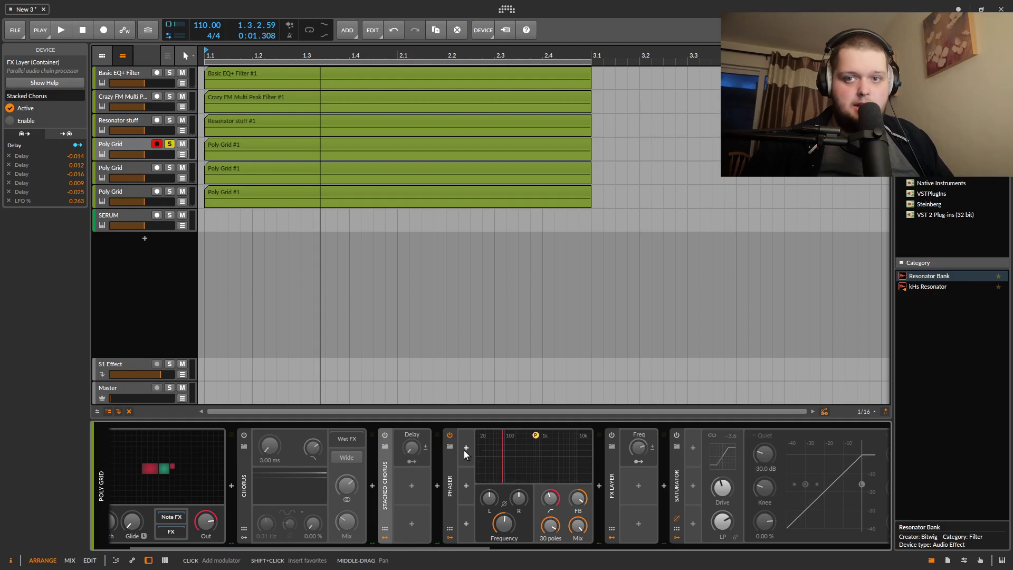
key("space")
left_click_drag(504, 523, 503, 541)
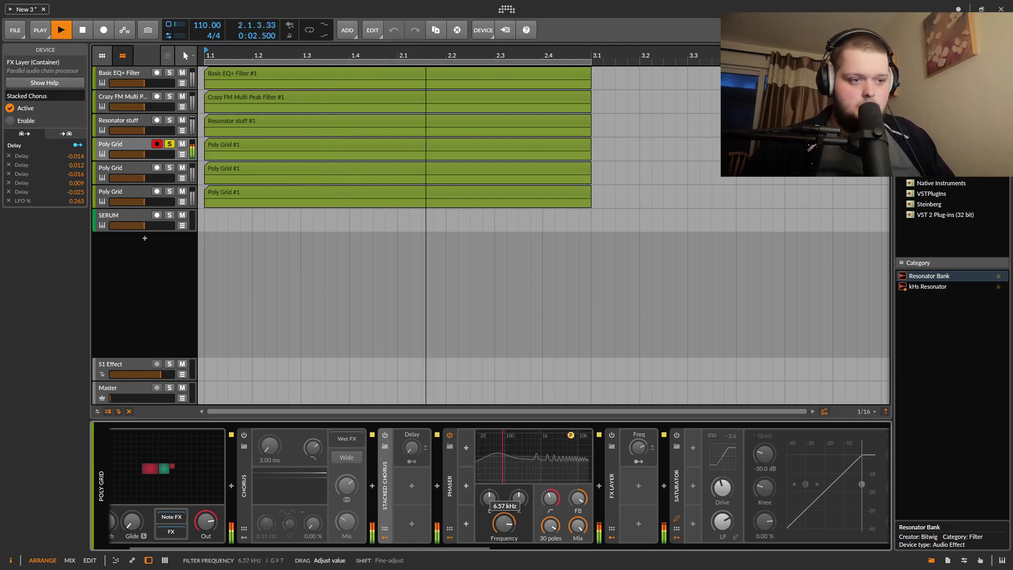
key("space")
left_click(450, 435)
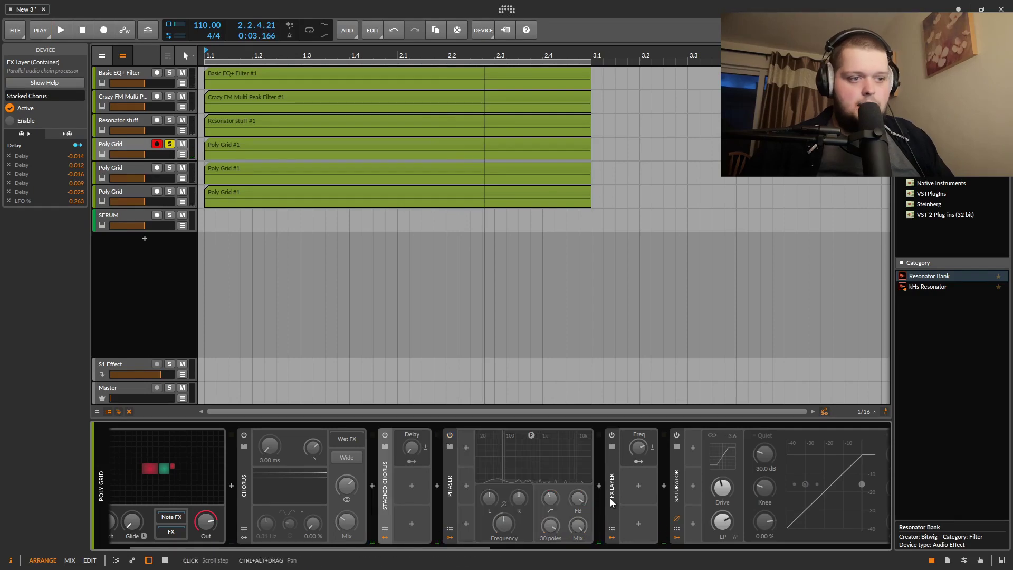
Unfold and enable the FX Layer, show the devices in its Phaser layer, and bypass the FX Layer again.
double_click(612, 481)
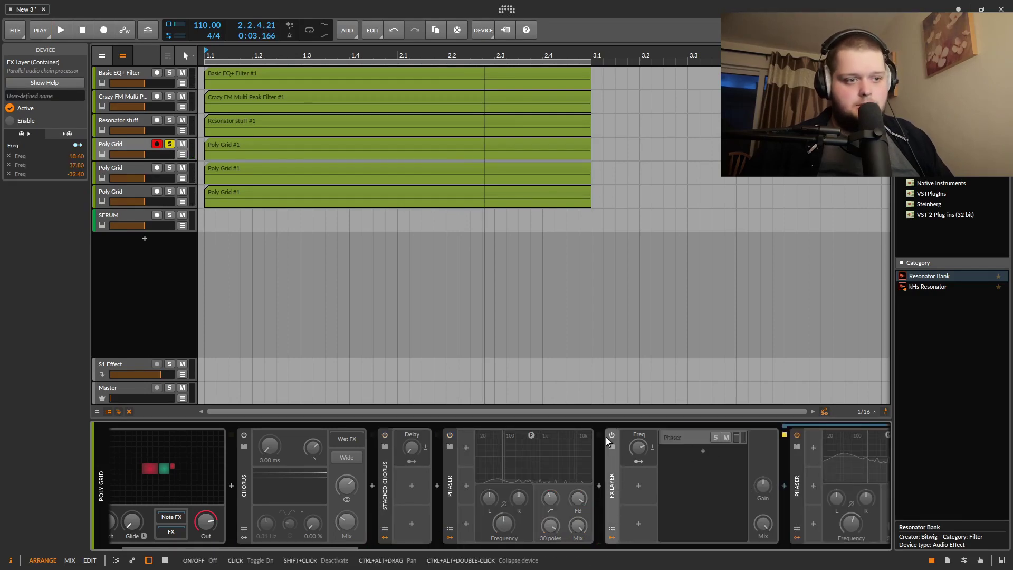
left_click(686, 437)
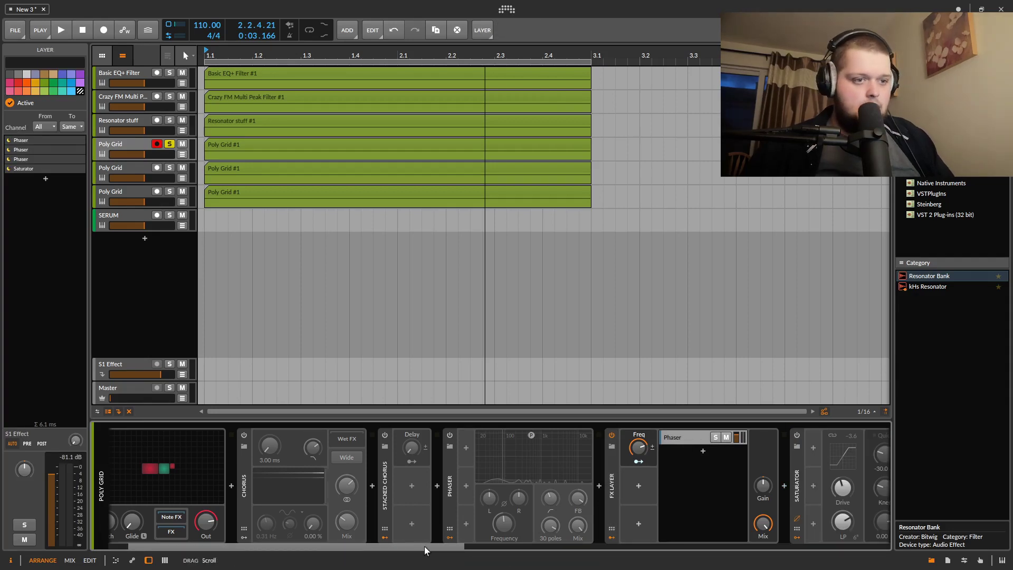
left_click_drag(424, 549, 511, 548)
double_click(476, 439)
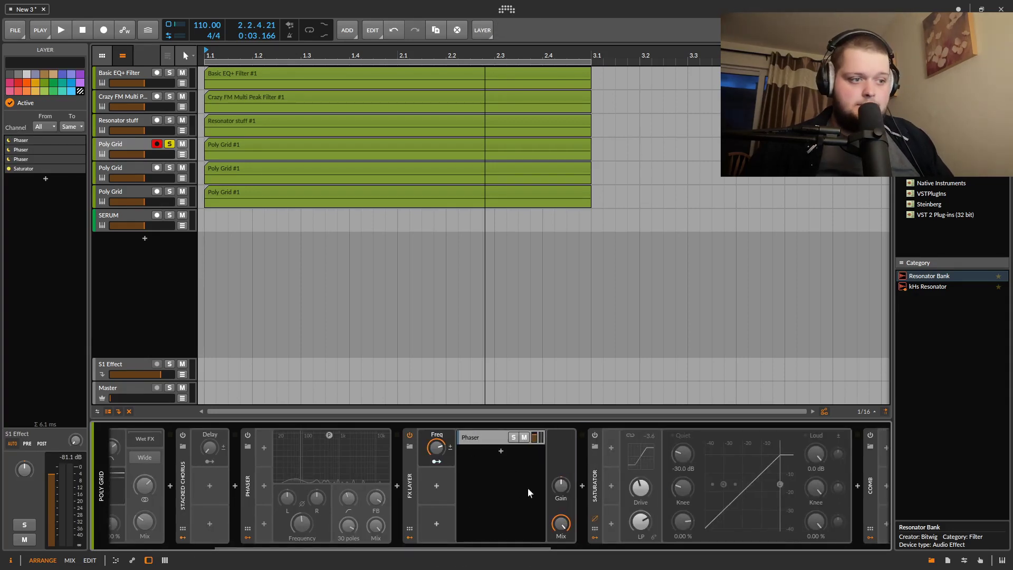
left_click(486, 437)
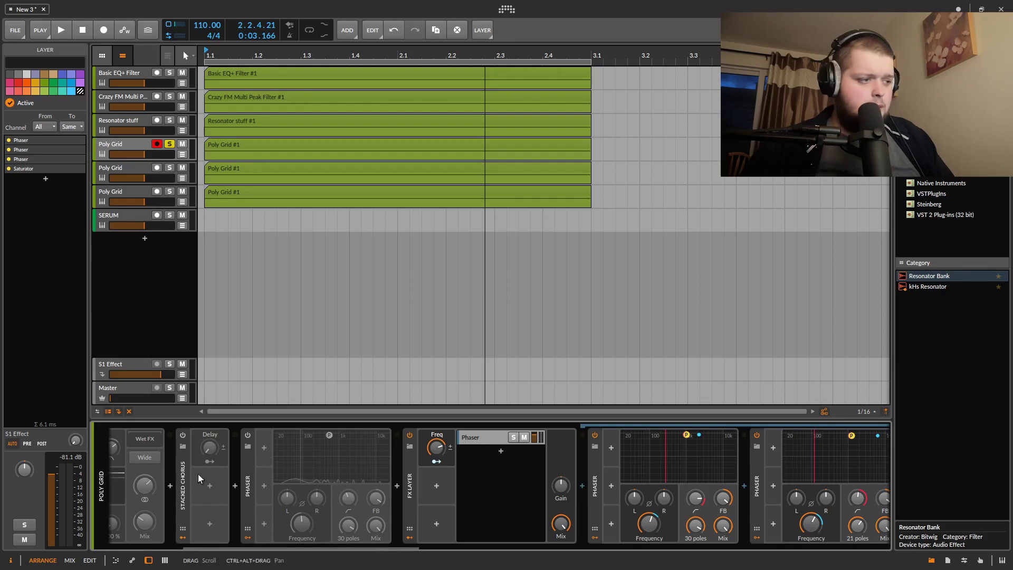
left_click(405, 435)
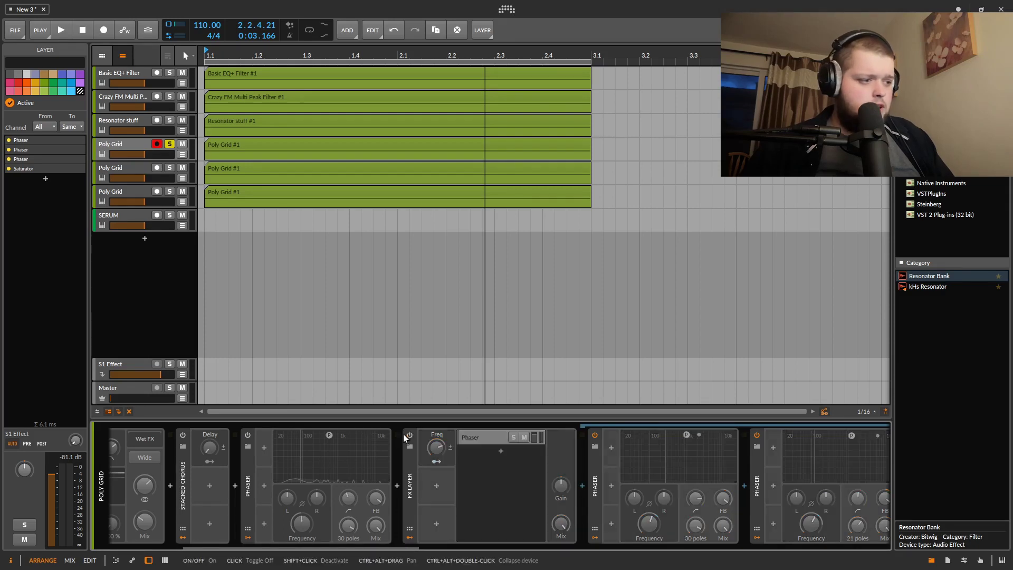
Enable the standalone Phaser, vary its pole count and frequency during playback, ending at 24 poles, and bypass it.
left_click(247, 435)
key("space")
left_click_drag(353, 528, 353, 551)
key("space")
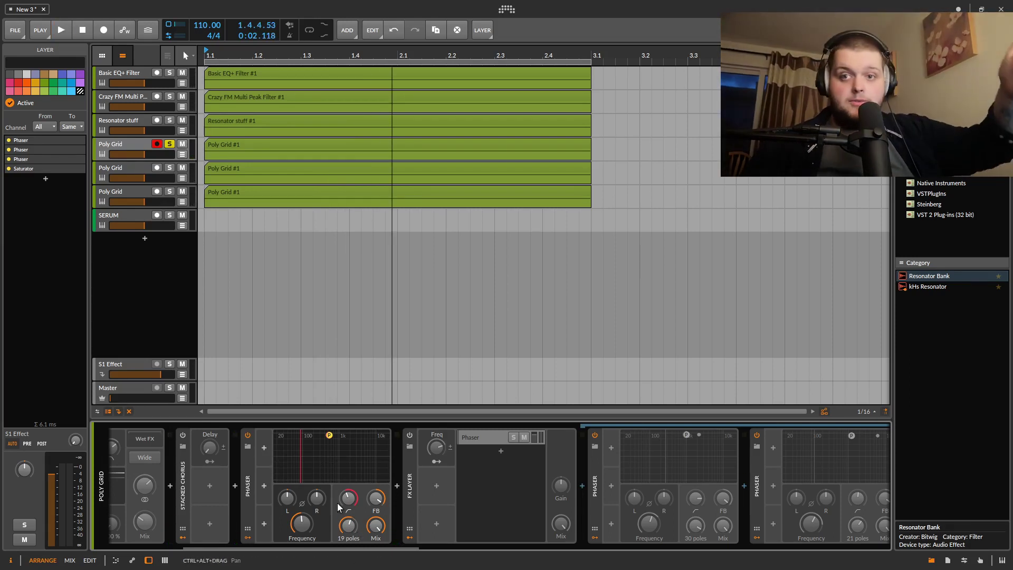
key("space")
left_click_drag(351, 526, 294, 529)
key("space")
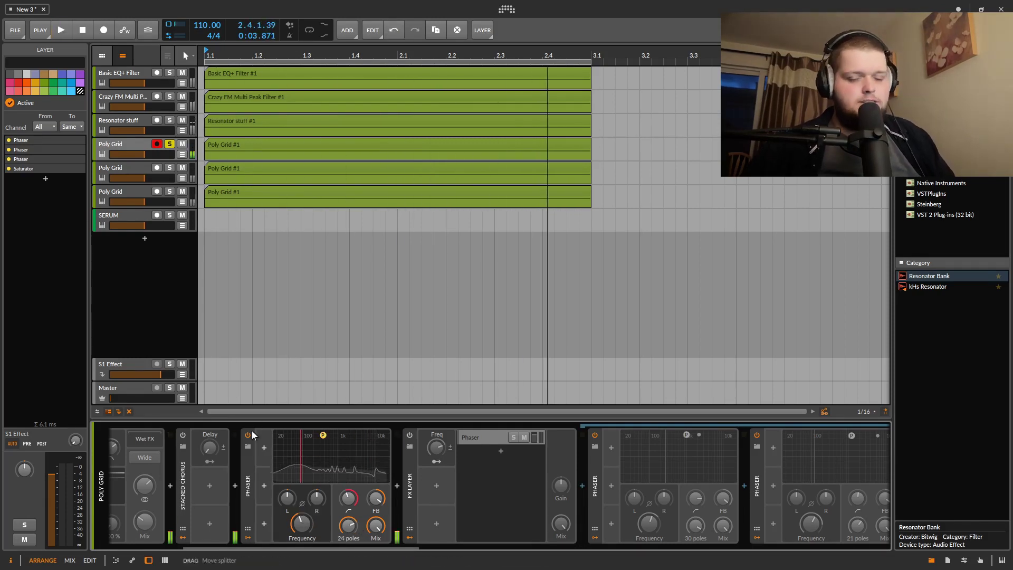
left_click(247, 435)
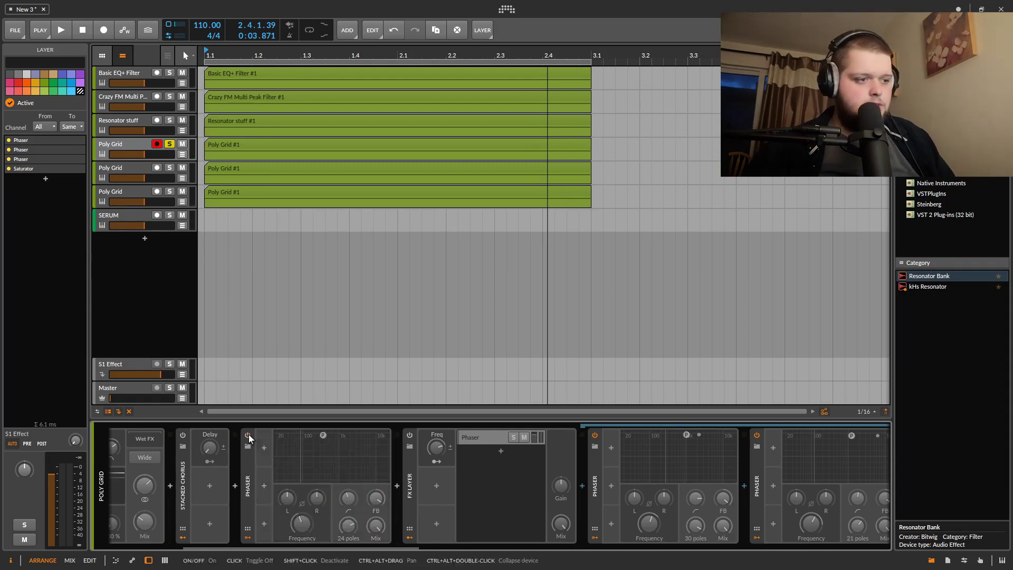
Enable the FX Layer with the three stacked Phasers and sweep its Freq macro during playback, ending at 0 %.
left_click(409, 436)
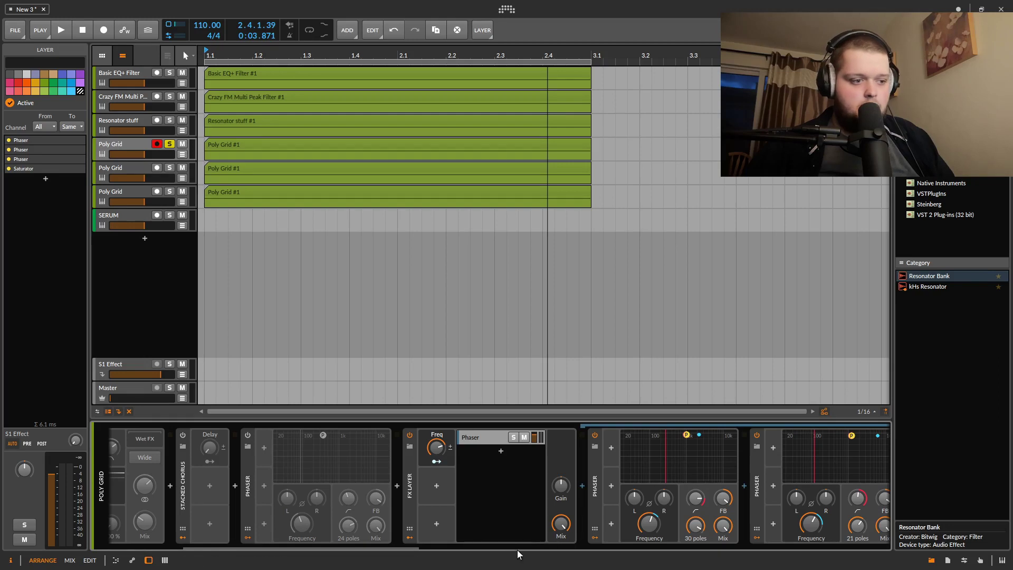
left_click_drag(378, 547, 465, 555)
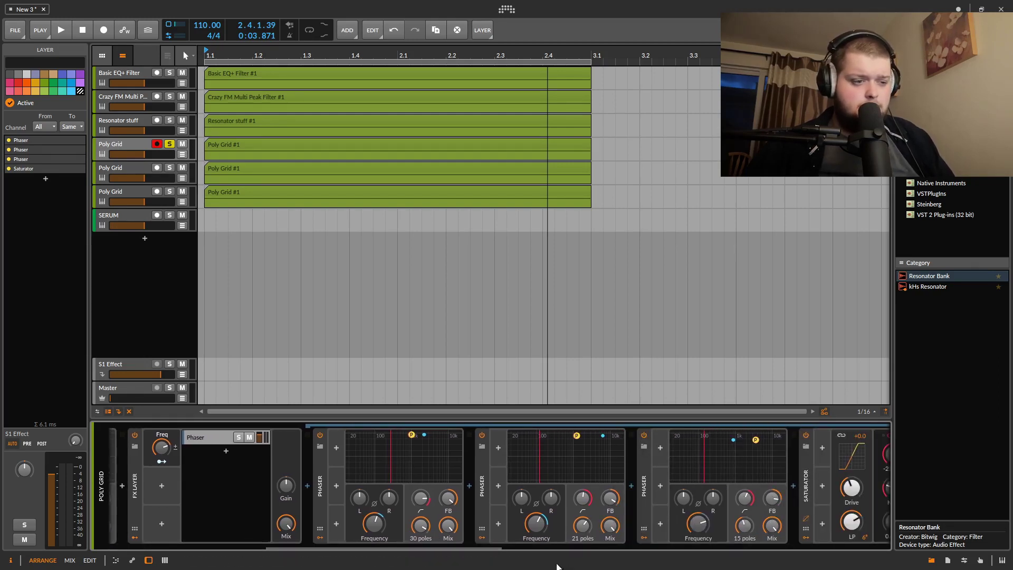
mouse_move(486, 550)
left_mouse_down()
mouse_move(476, 547)
mouse_move(553, 559)
mouse_move(506, 550)
left_mouse_up()
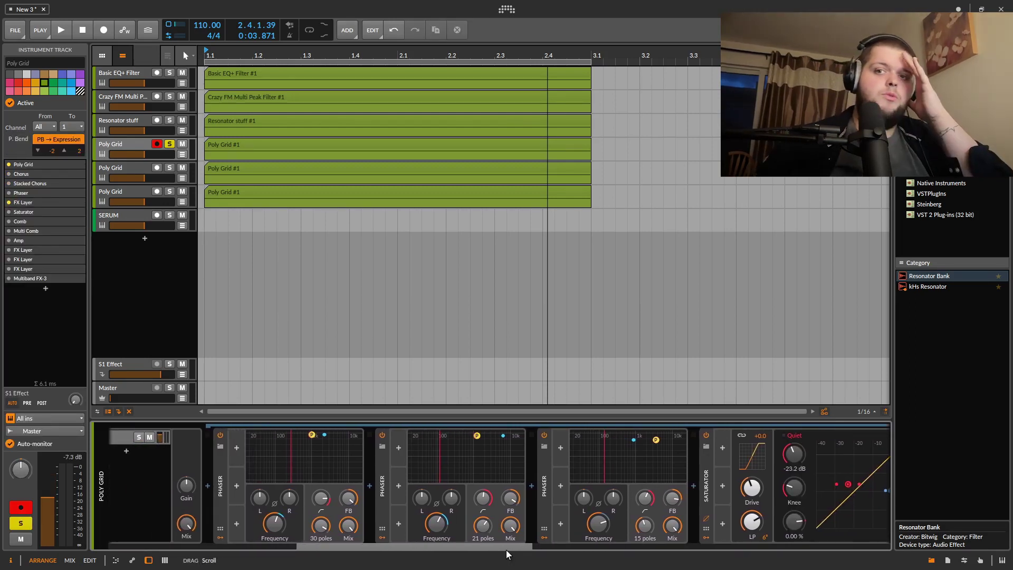
scroll(499, 528, "left", 5)
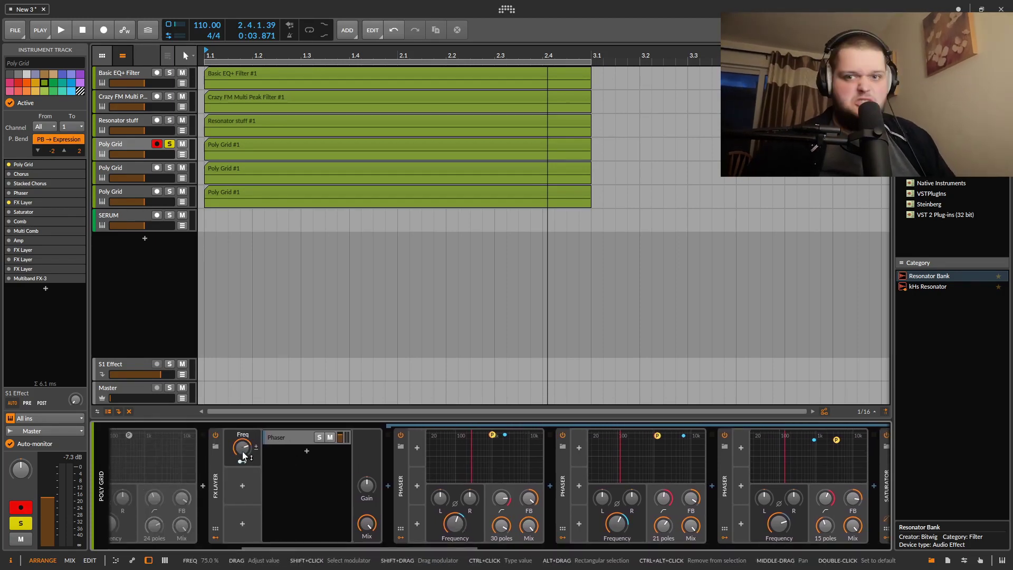
key("space")
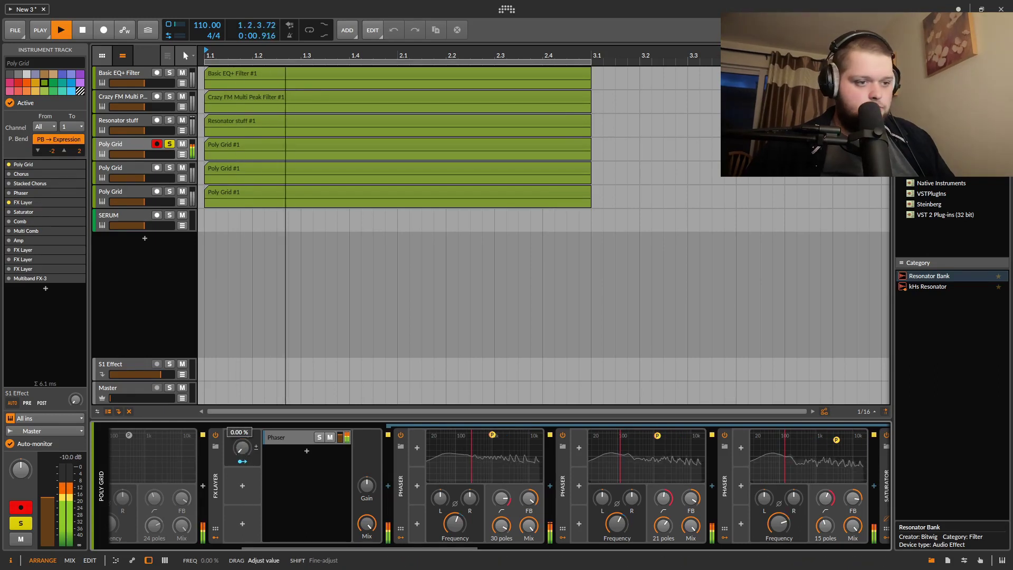
left_click_drag(241, 455, 242, 461)
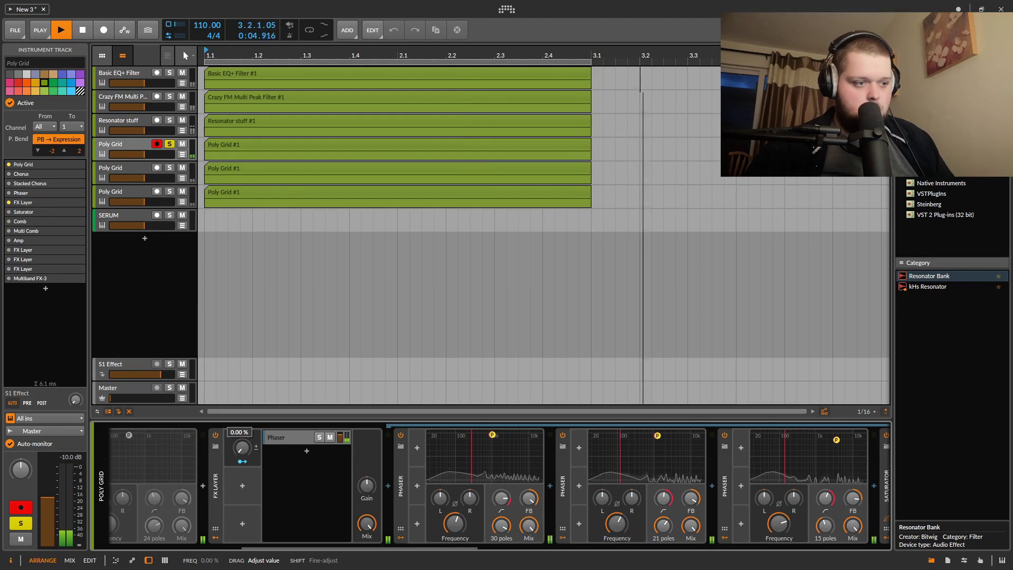
key("space")
Retune the frequencies of the three stacked Phasers while auditioning the FX Layer.
left_click_drag(455, 524, 455, 551)
left_click_drag(619, 524, 618, 549)
key("space")
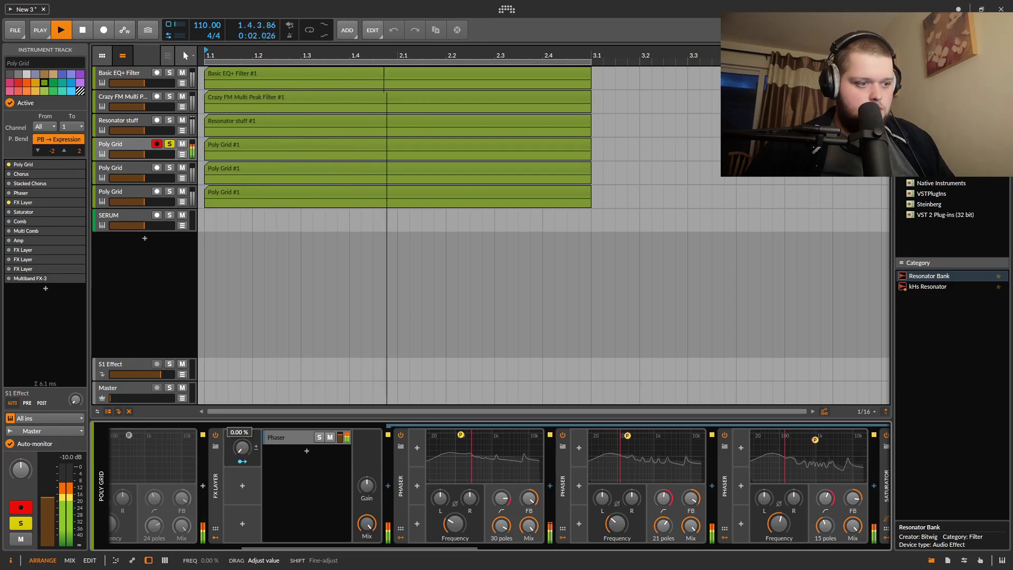
left_click_drag(455, 524, 455, 497)
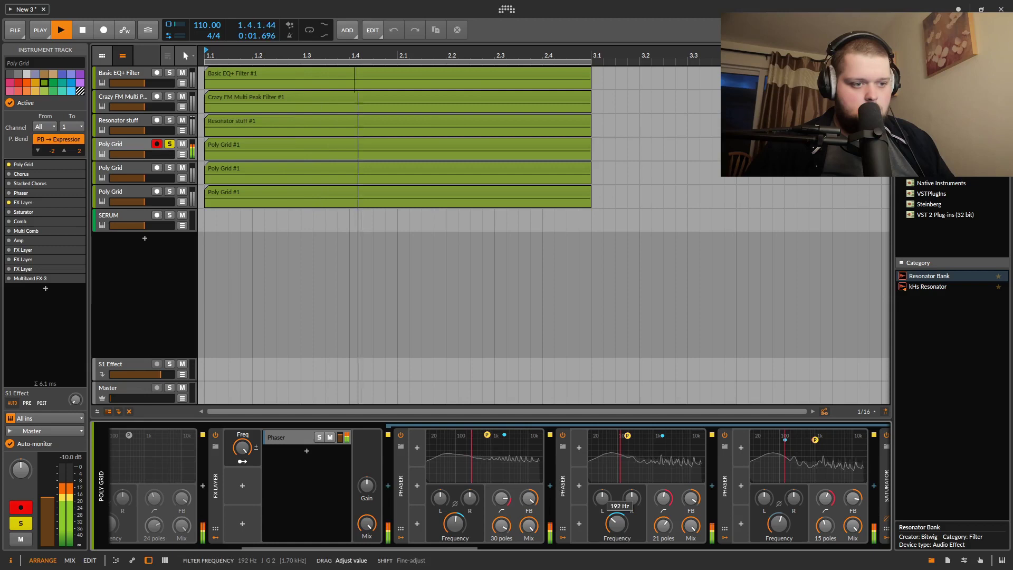
left_click_drag(779, 527, 780, 513)
key("space")
Sweep the FX Layer's Freq macro during playback with the retuned Phasers, and bypass the FX Layer.
key("space")
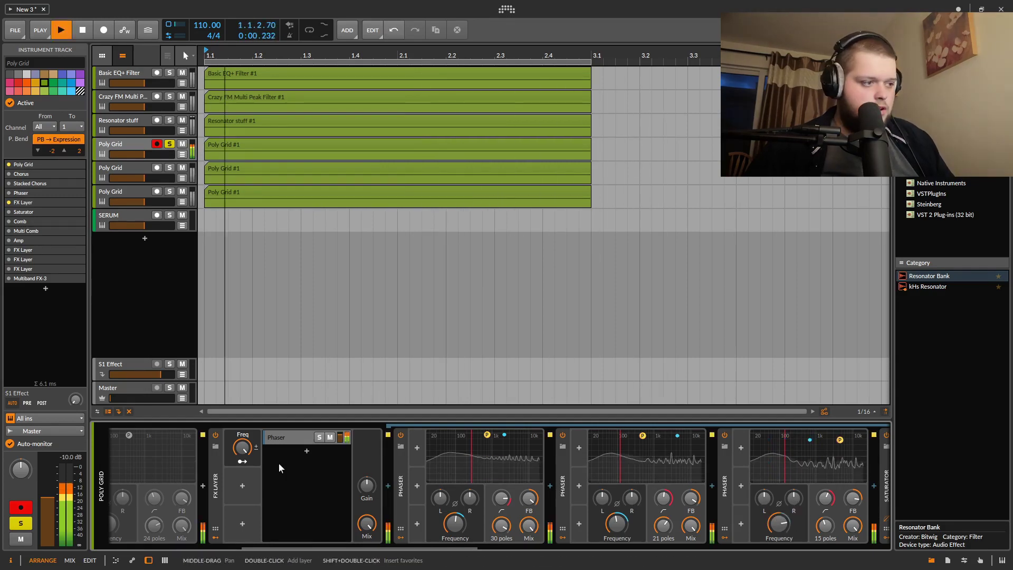
left_click_drag(242, 448, 242, 523)
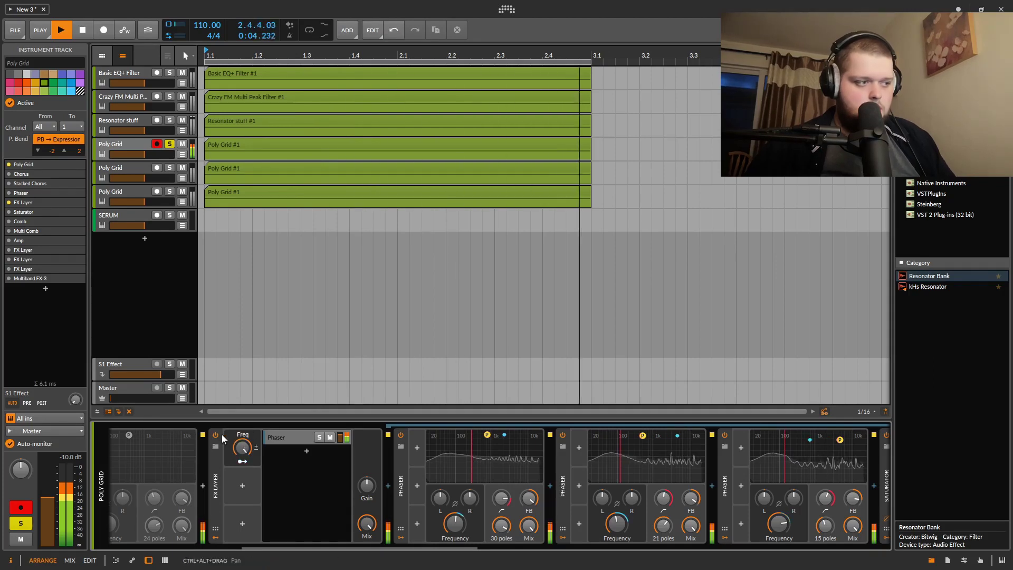
key("space")
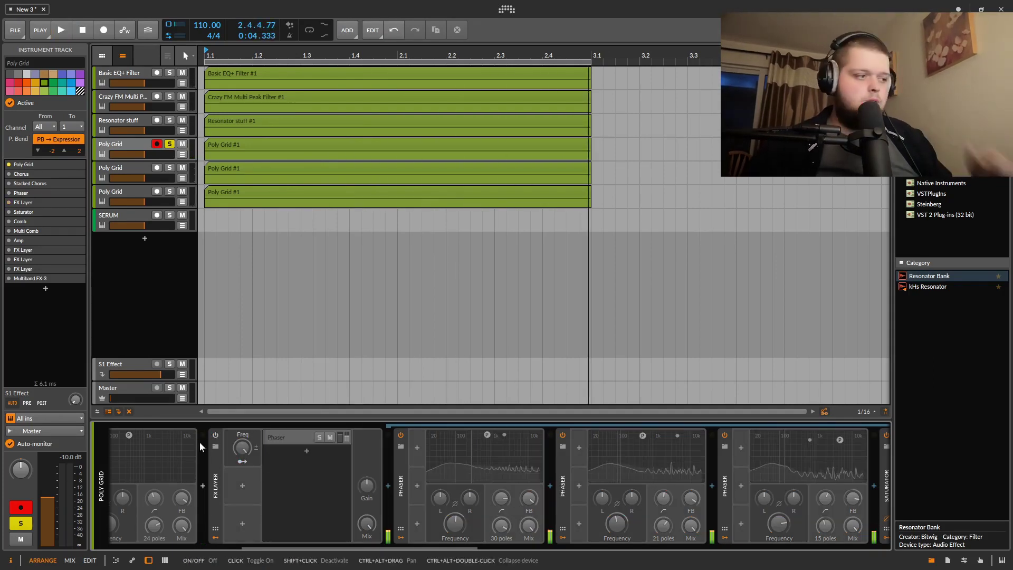
Re-enable the FX Layer, set its Freq macro's modulation amounts to 48.60, 99.00 and -120.0, and sweep the macro during playback.
left_click(246, 454)
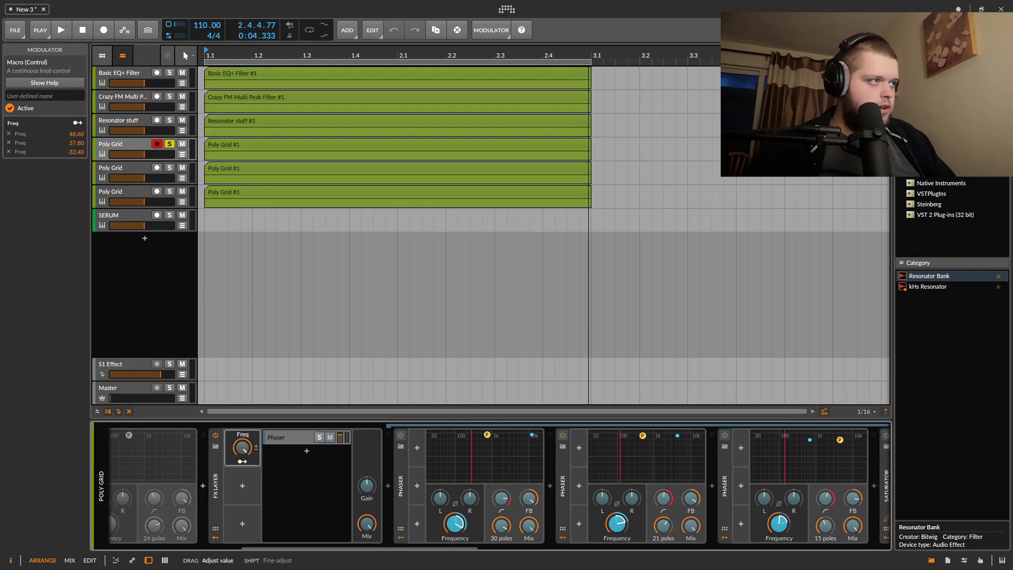
left_click_drag(76, 144, 77, 219)
key("space")
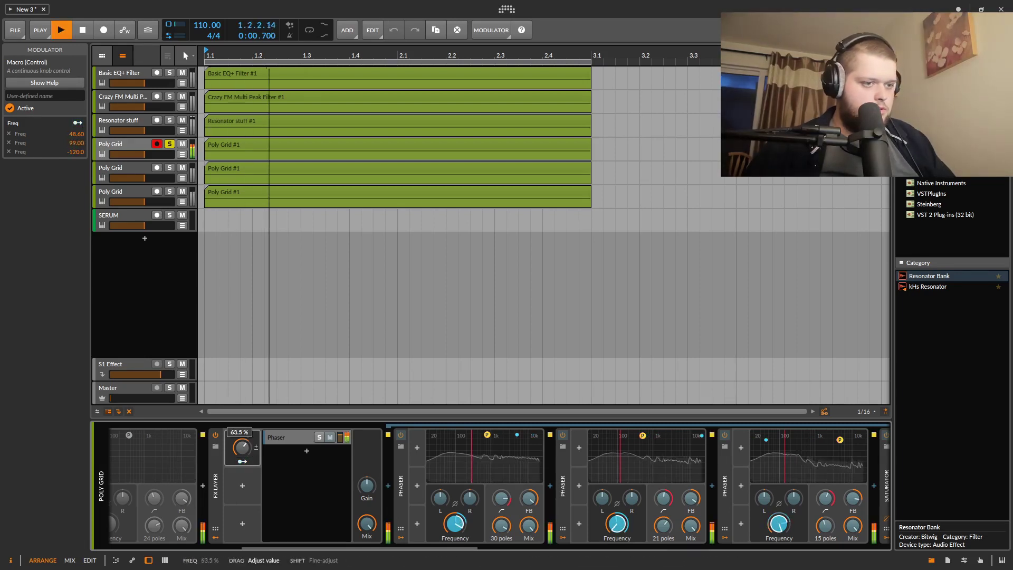
left_click_drag(242, 448, 243, 456)
key("space")
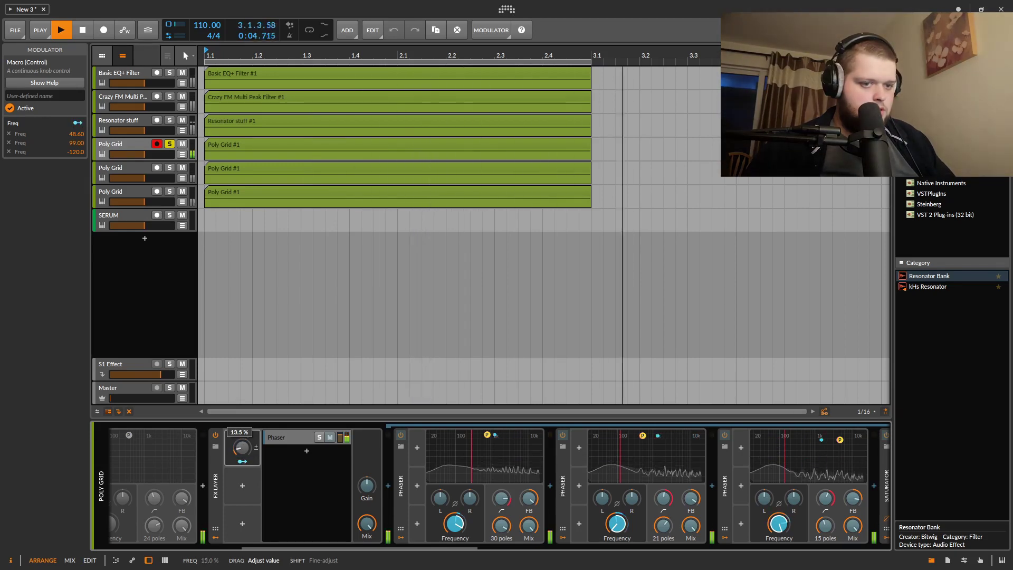
Bypass the FX Layer, show its Phasers and Saturator, and collapse it.
left_click(215, 435)
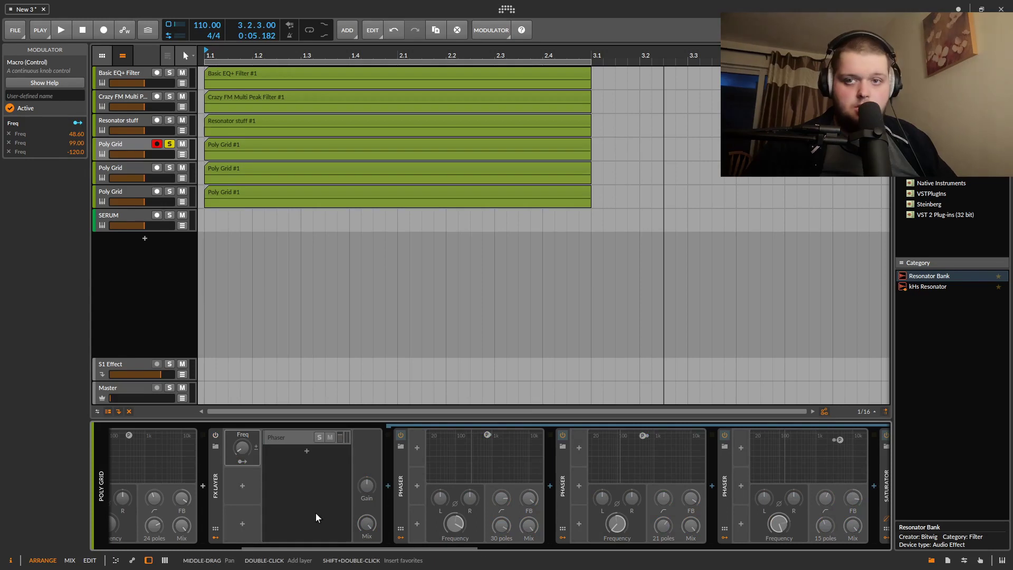
left_click(393, 549)
left_click_drag(387, 544, 476, 512)
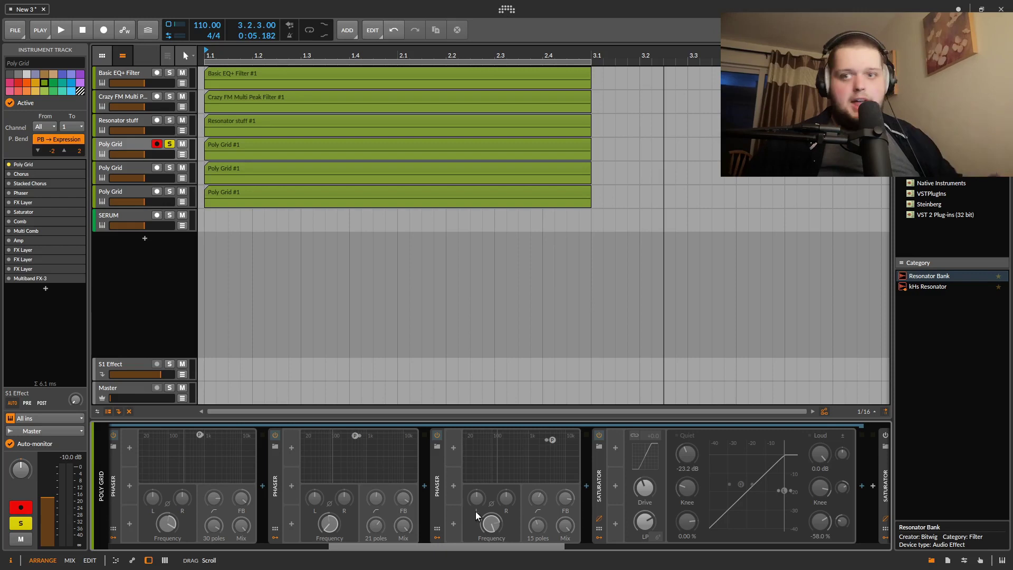
left_click_drag(476, 512, 349, 492)
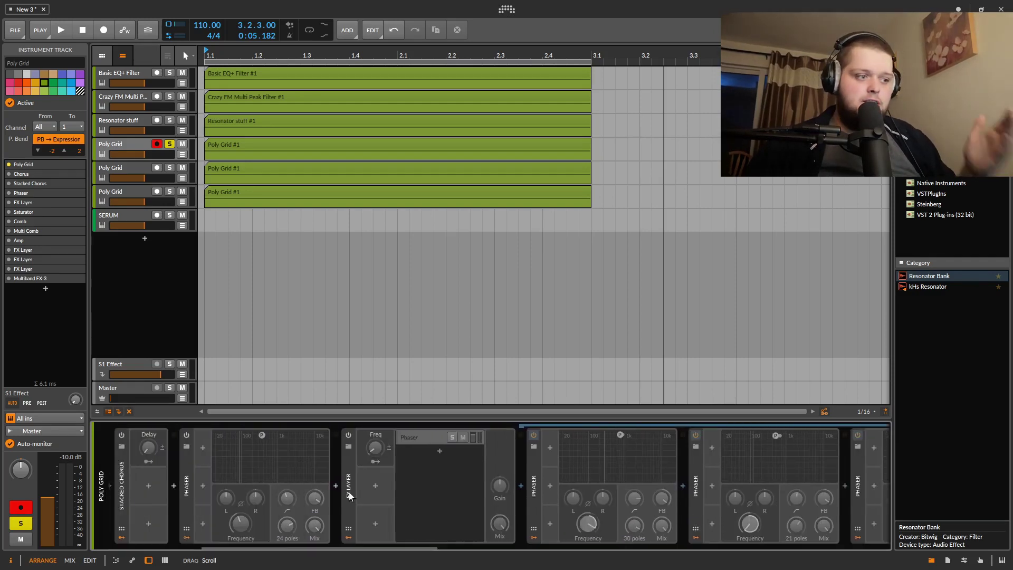
double_click(347, 487)
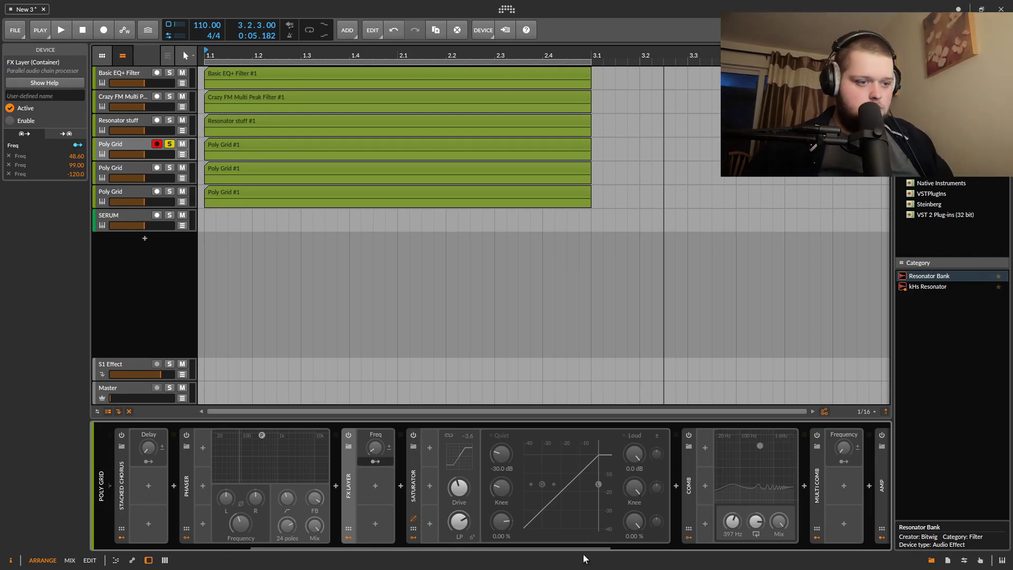
Enable the Comb, sweep its frequency during playback ending at 179 Hz, and bypass it again.
left_click_drag(572, 545, 617, 536)
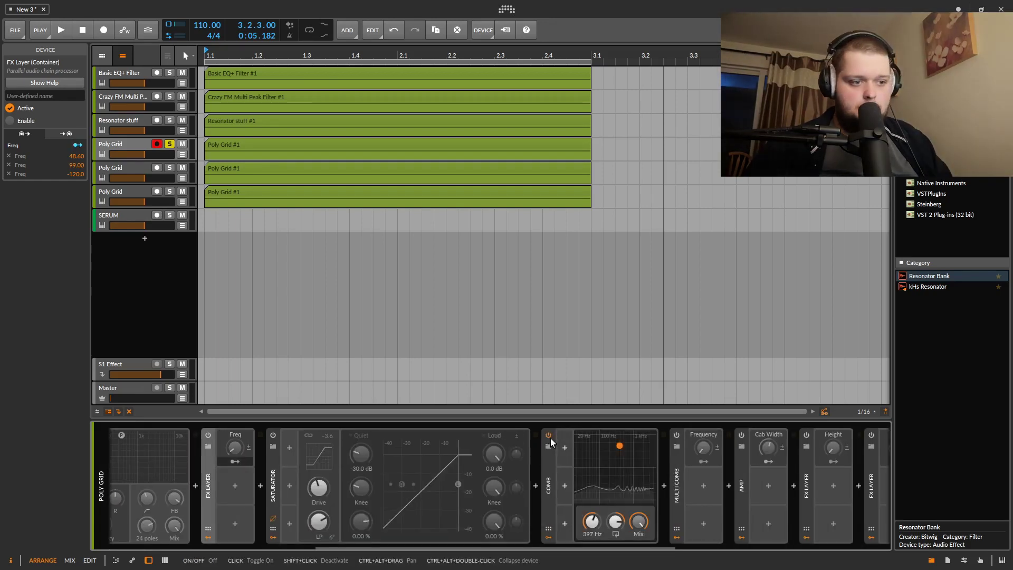
key("space")
mouse_move(593, 523)
left_mouse_down()
mouse_move(592, 558)
mouse_move(592, 536)
left_mouse_up()
key("space")
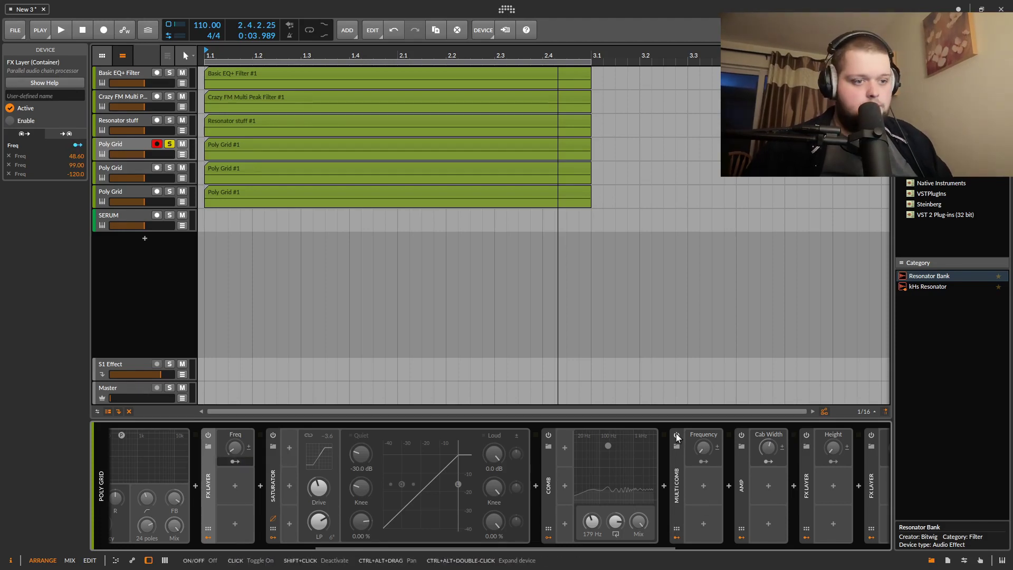
Enable the Multi Comb and show the stacked Combs inside its Comb layer.
left_click(677, 446)
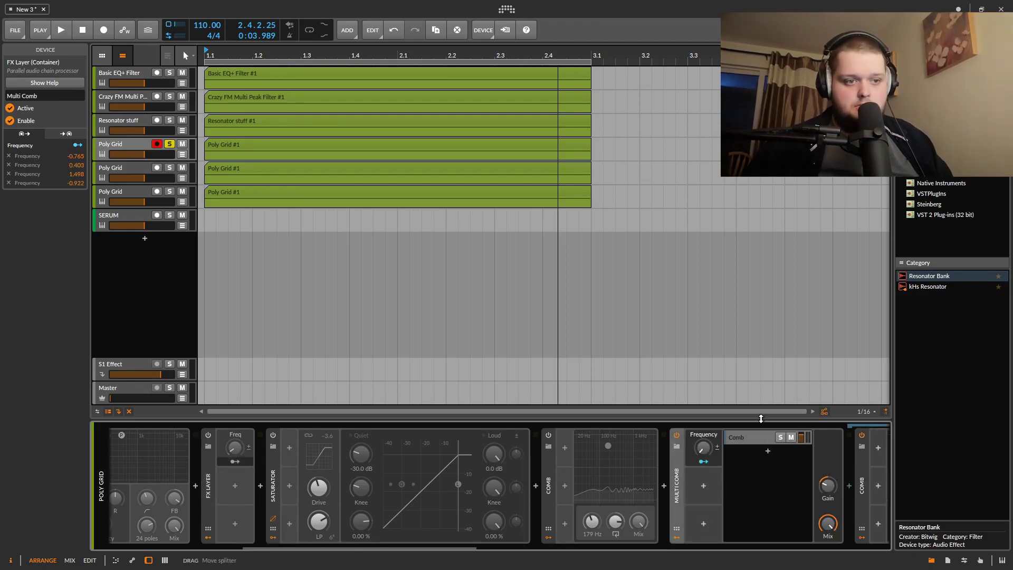
left_click(752, 439)
left_click_drag(445, 549, 506, 549)
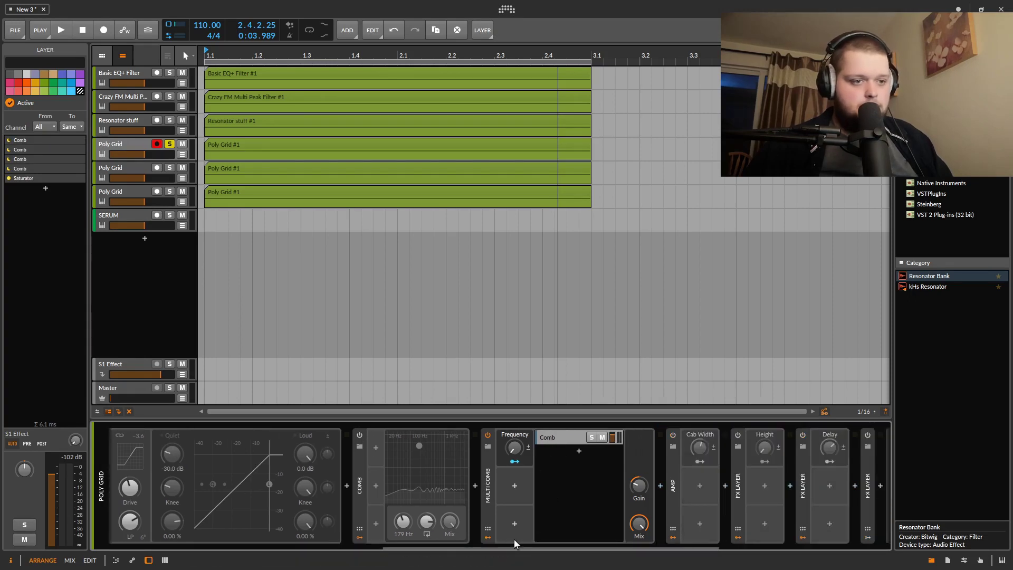
left_click_drag(430, 543, 482, 543)
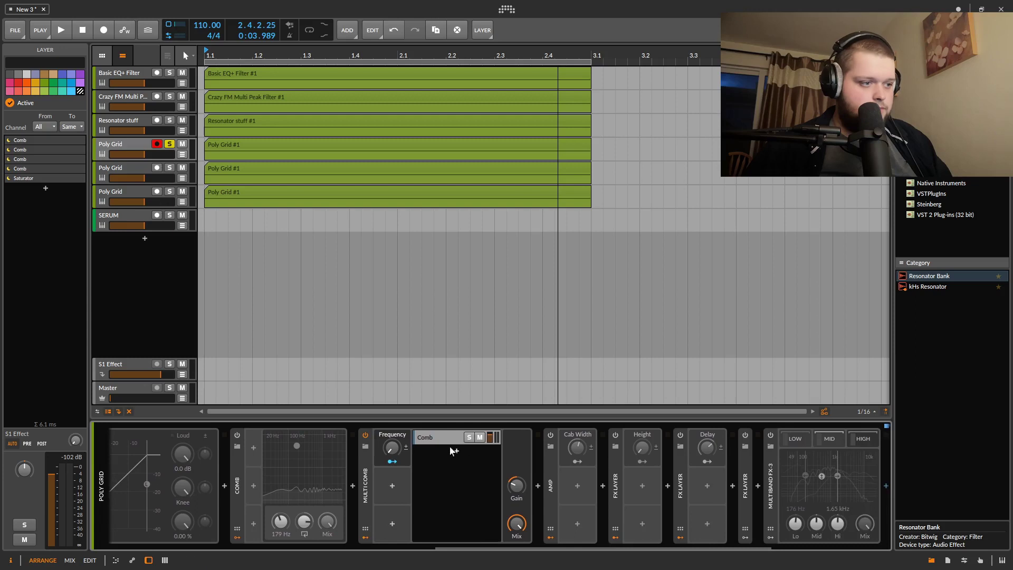
mouse_move(517, 547)
left_mouse_down()
mouse_move(618, 546)
mouse_move(503, 546)
left_mouse_up()
Sweep the Multi Comb's Frequency macro during playback, and bypass the device.
key("space")
mouse_move(450, 461)
left_mouse_down()
mouse_move(450, 422)
mouse_move(442, 496)
mouse_move(448, 450)
left_mouse_up()
key("space")
key("space")
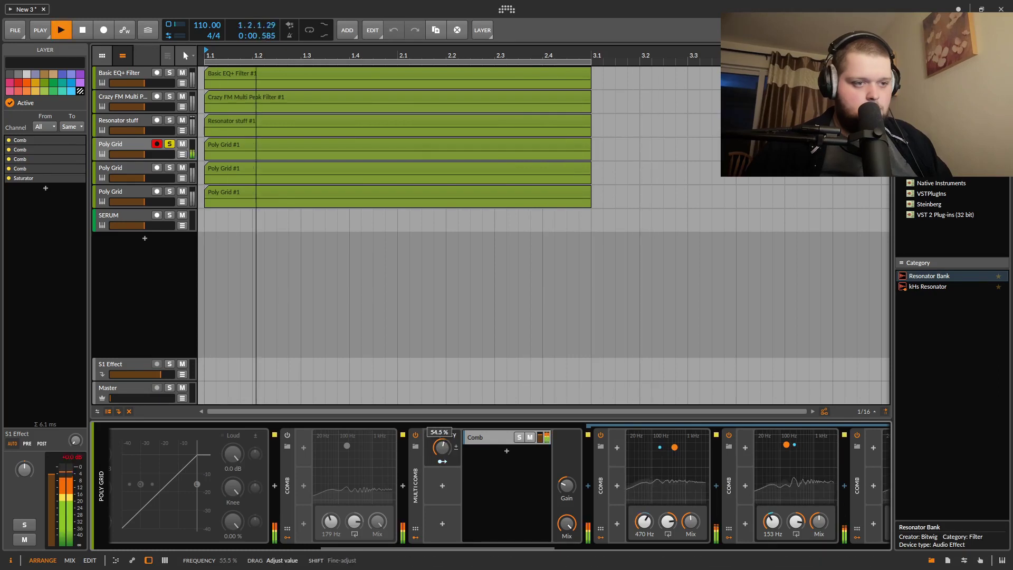
left_click(415, 436)
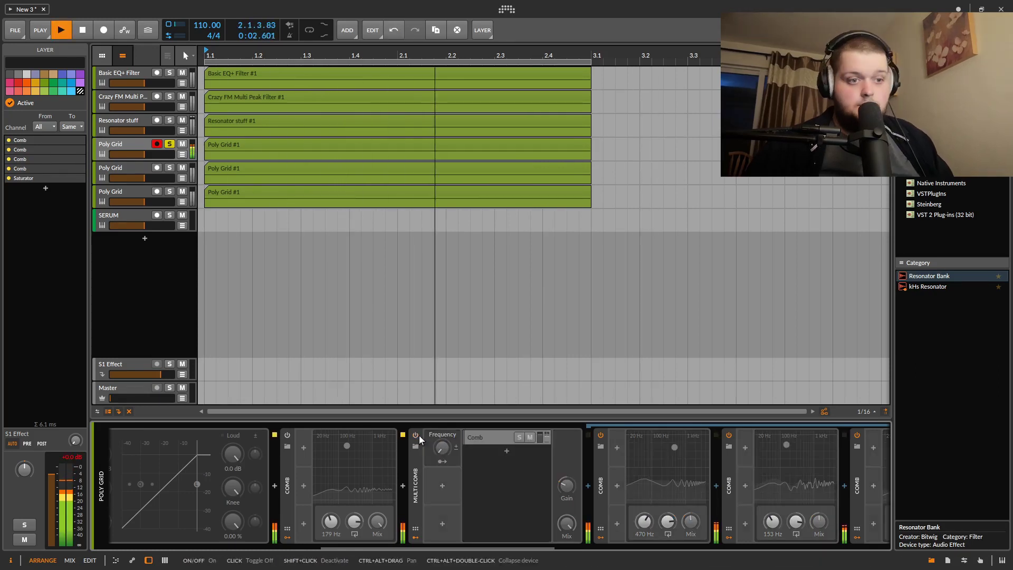
key("space")
Collapse the Multi Comb and expand the Amp that follows it.
left_click_drag(527, 547, 582, 544)
left_click(237, 496)
double_click(237, 494)
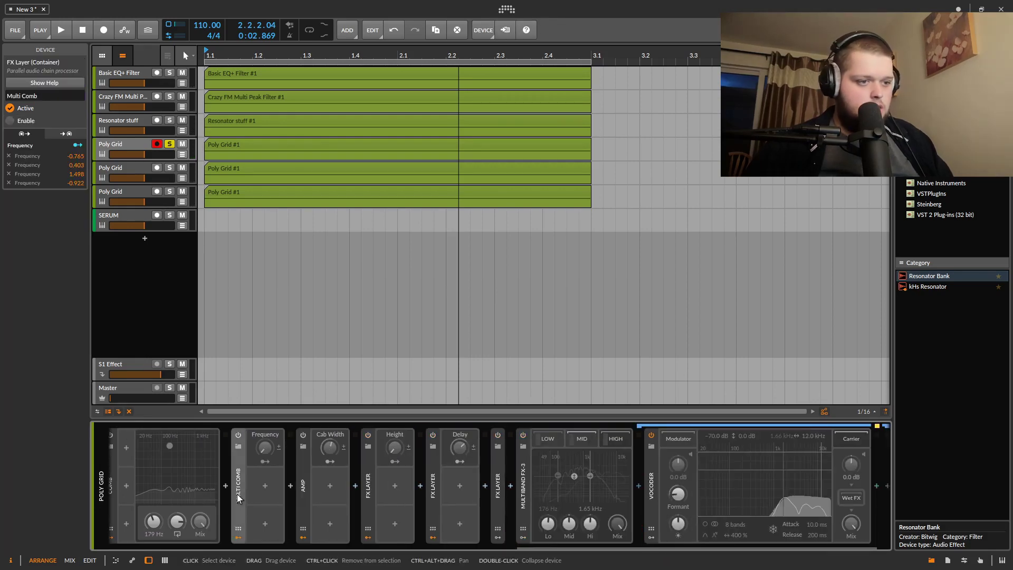
double_click(303, 503)
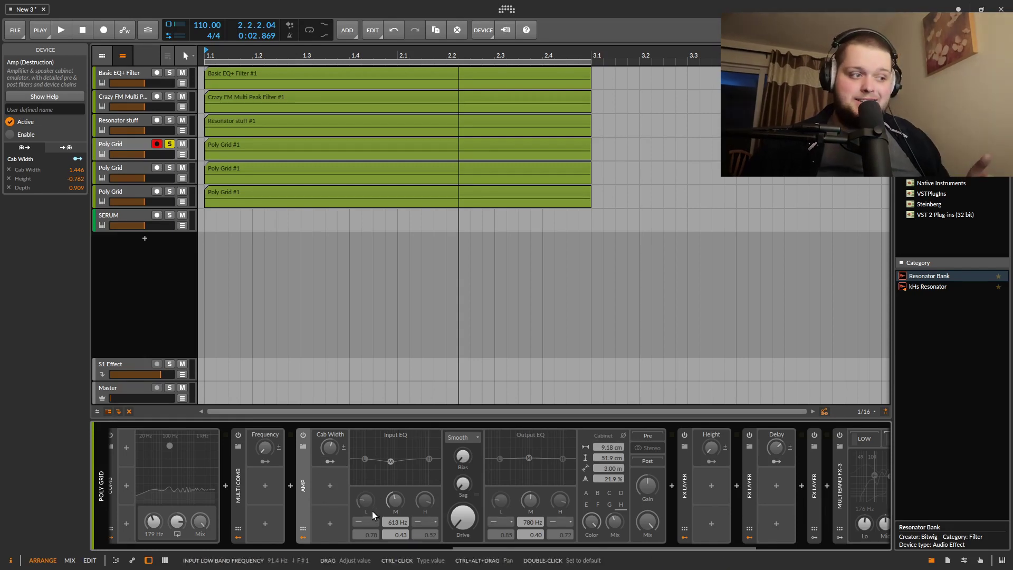
Enable the Amp and audition its cabinet during playback, switching the cabinet hue to G and A.
left_click(302, 435)
key("space")
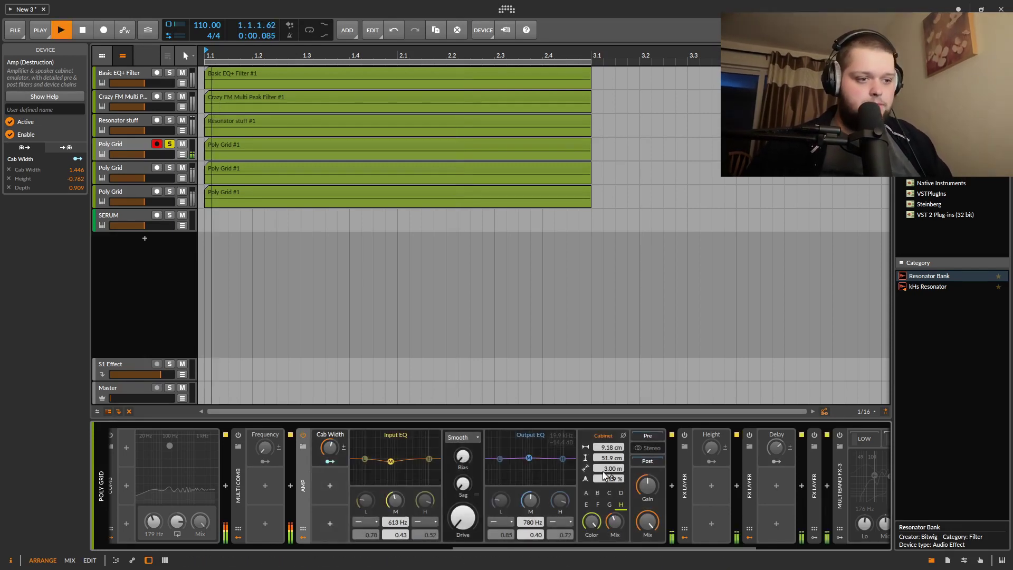
key("space")
left_click(610, 505)
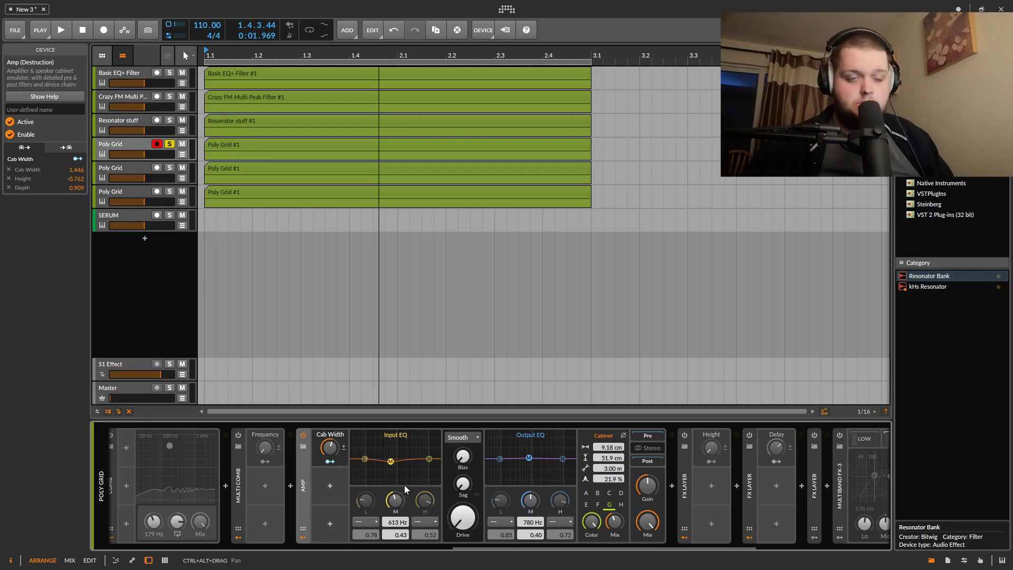
key("space")
mouse_move(647, 521)
left_mouse_down()
mouse_move(647, 568)
mouse_move(648, 521)
left_mouse_up()
key("space")
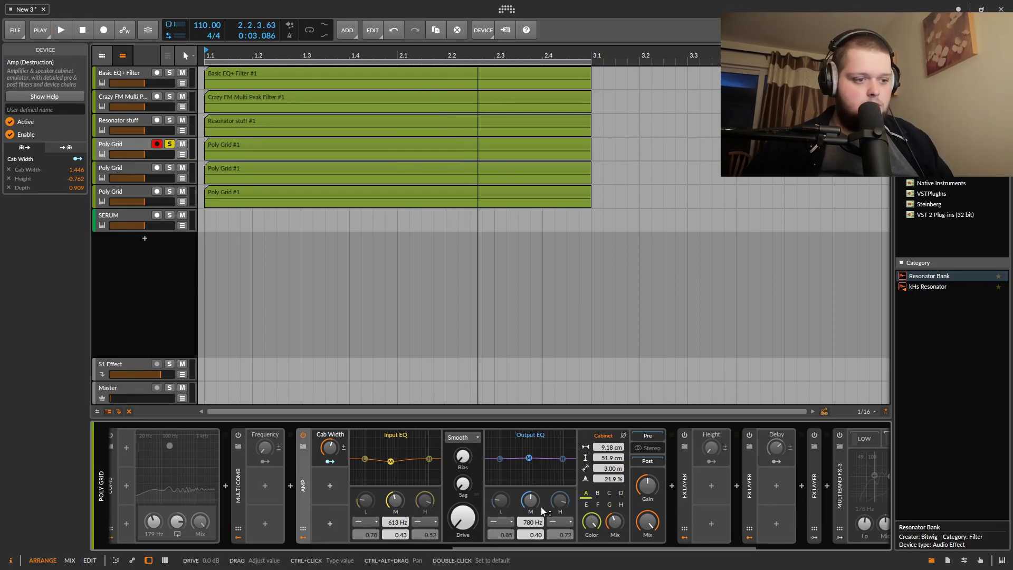
Compare the Amp's cabinet hues B, D and E during playback, and choose hue C.
key("space")
left_click_drag(615, 522, 614, 520)
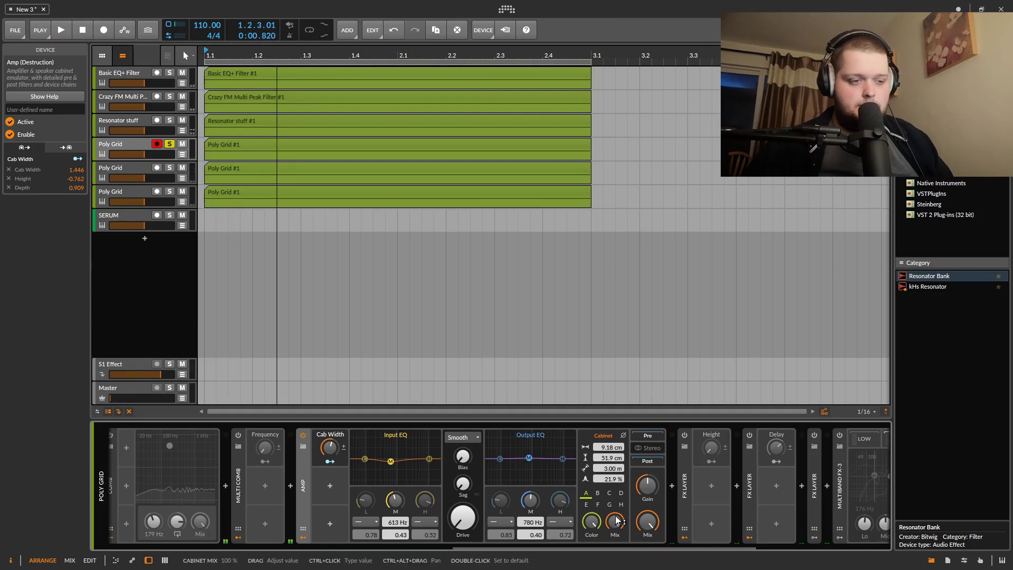
key("space")
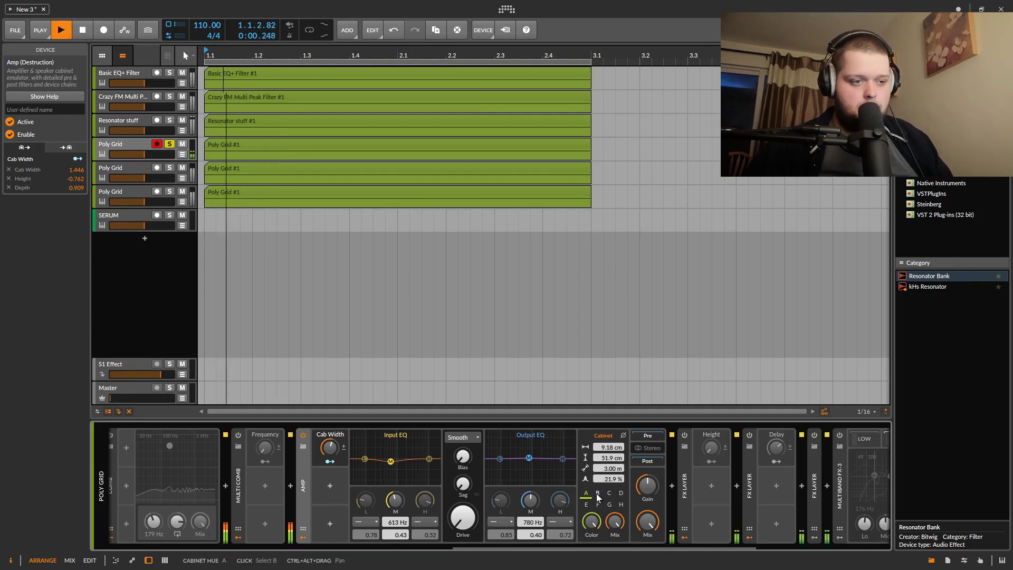
left_click(598, 494)
key("space")
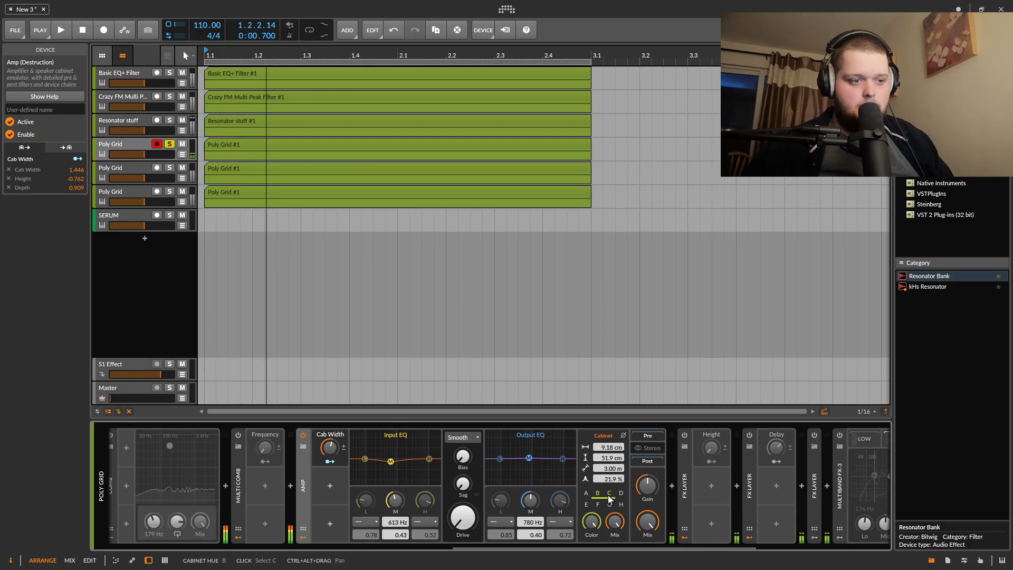
left_click(621, 494)
key("space")
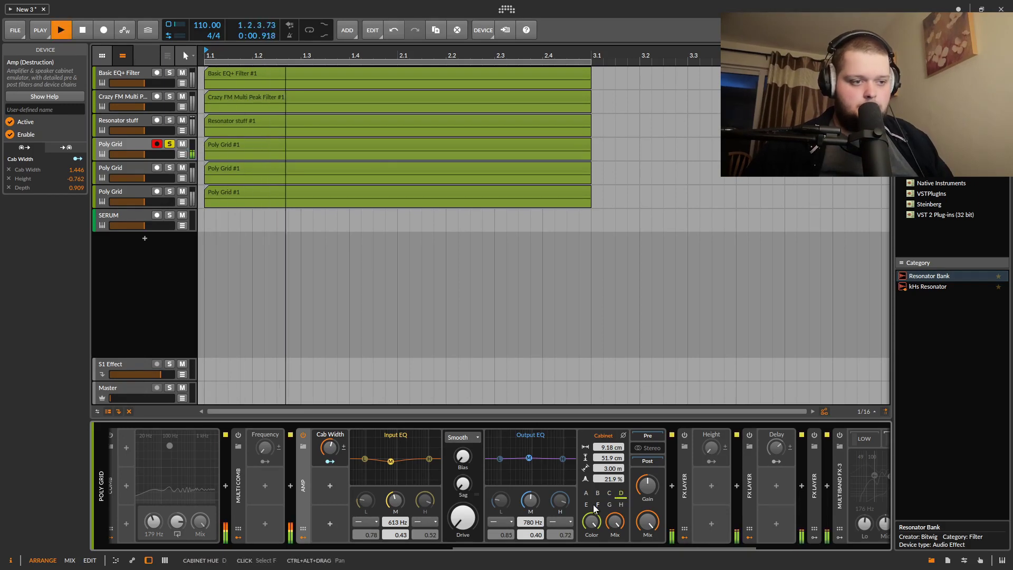
left_click(594, 505)
key("space")
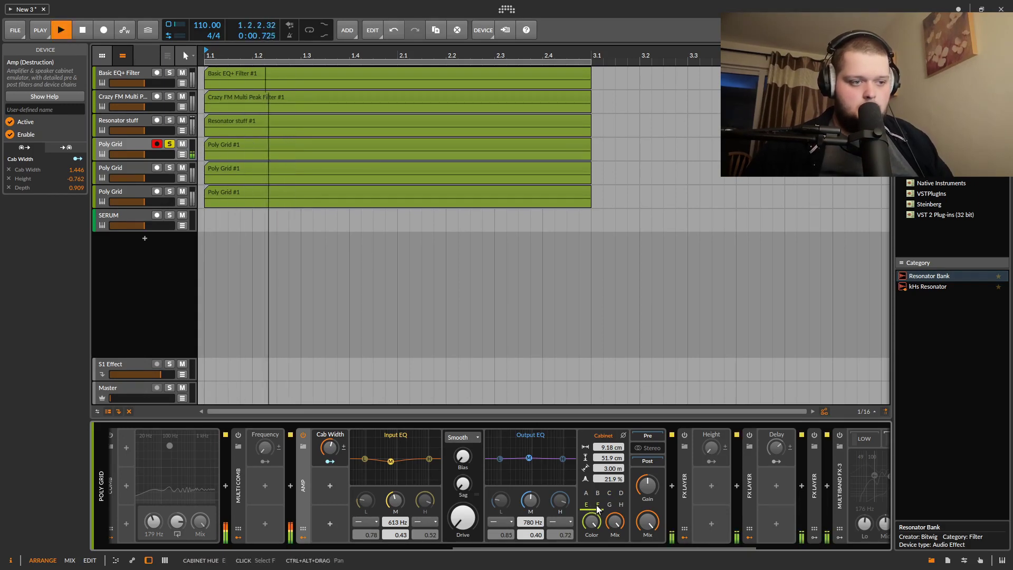
left_click(621, 494)
left_click(610, 493)
key("space")
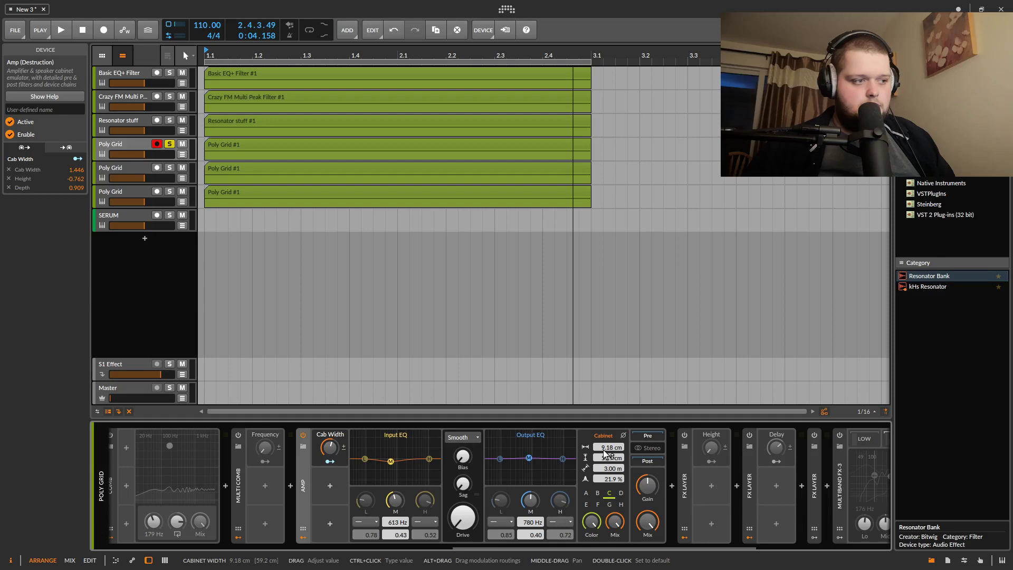
Adjust the Amp's cabinet dimensions during playback, ending at 3.41 cm width, 3.00 m height and 3.00 m depth.
left_click_drag(610, 451, 611, 466)
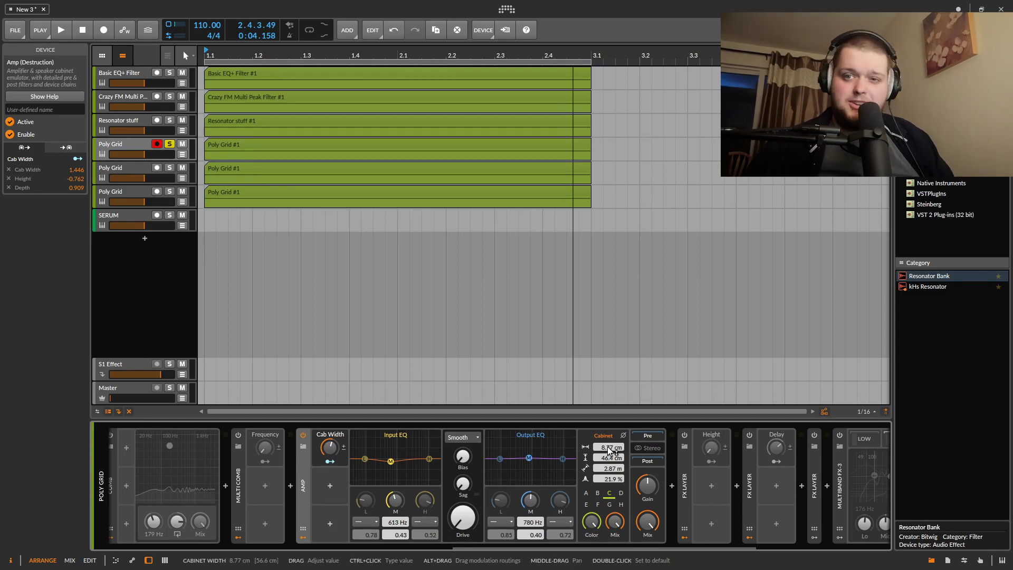
key("space")
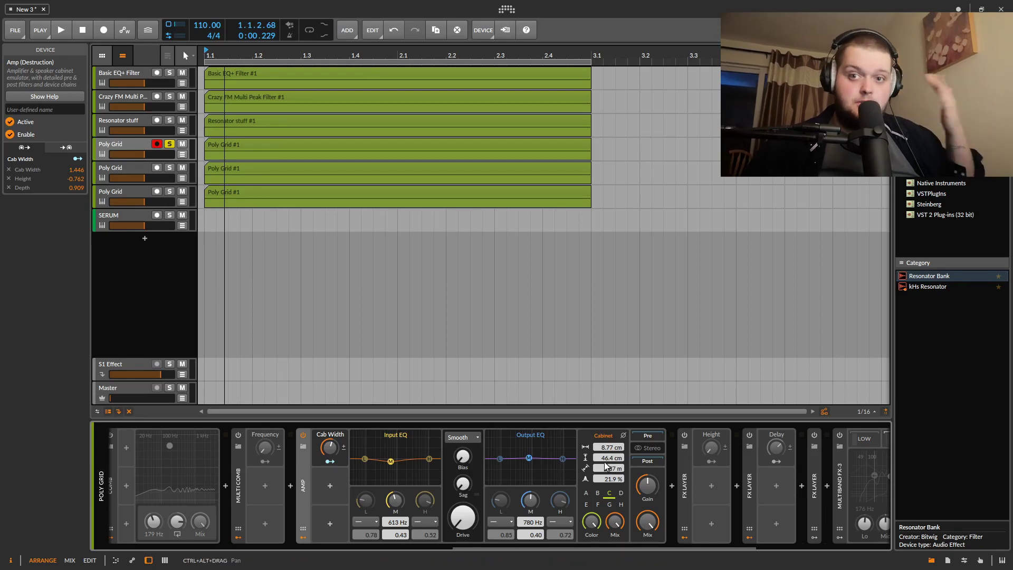
key("space")
left_click_drag(609, 446, 607, 396)
left_click_drag(606, 469, 606, 438)
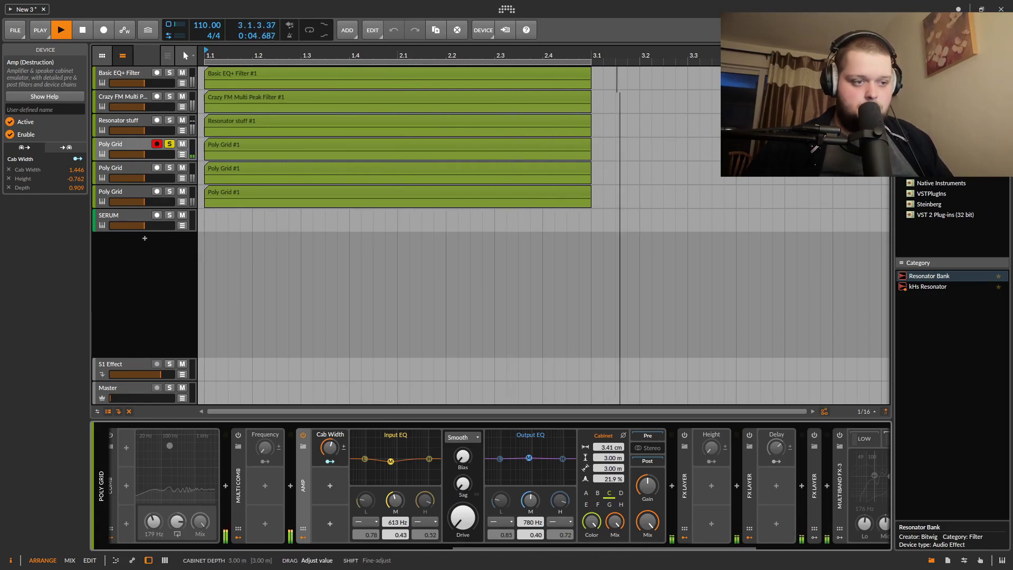
key("space")
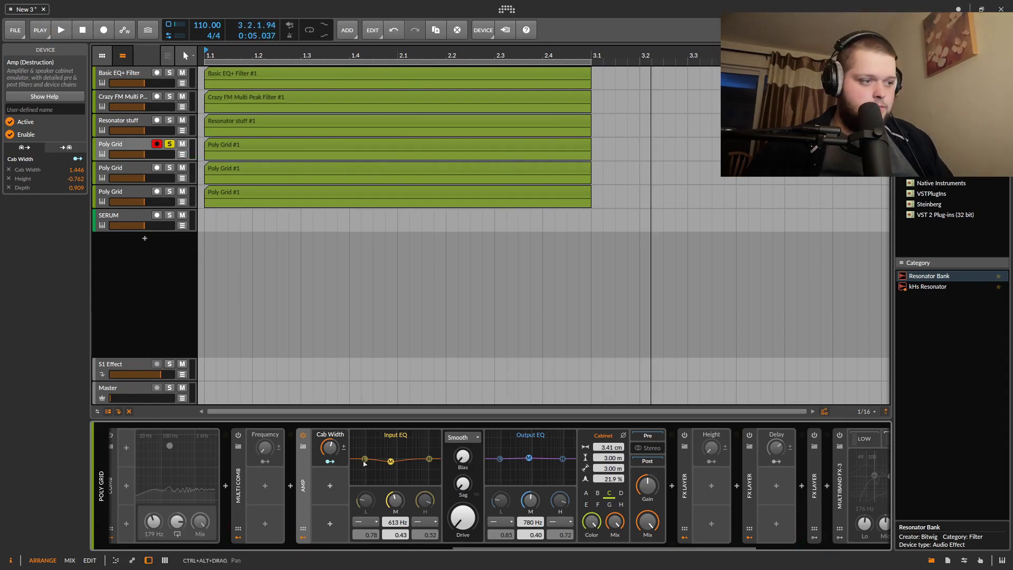
Sweep the Amp's Cab Width macro down to 0.00 % during playback, and collapse and bypass the Amp.
key("space")
left_click_drag(330, 447, 330, 533)
key("space")
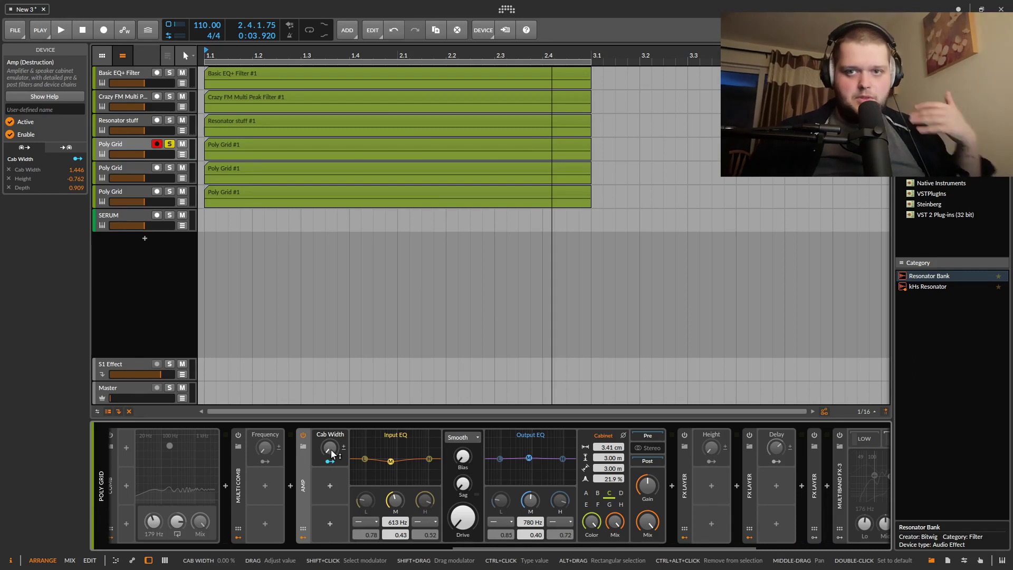
double_click(303, 493)
left_click(302, 436)
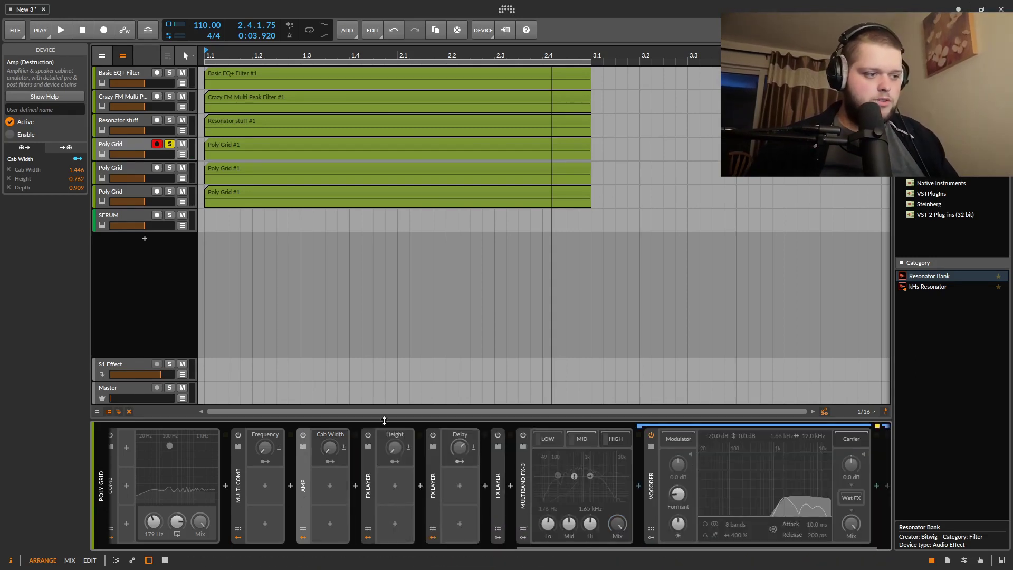
Expand and enable the FX Layer with the Height macro, and examine the chain of Amps in its layer.
double_click(365, 497)
left_click(451, 434)
left_click(451, 435)
left_click(448, 438)
left_click(448, 439)
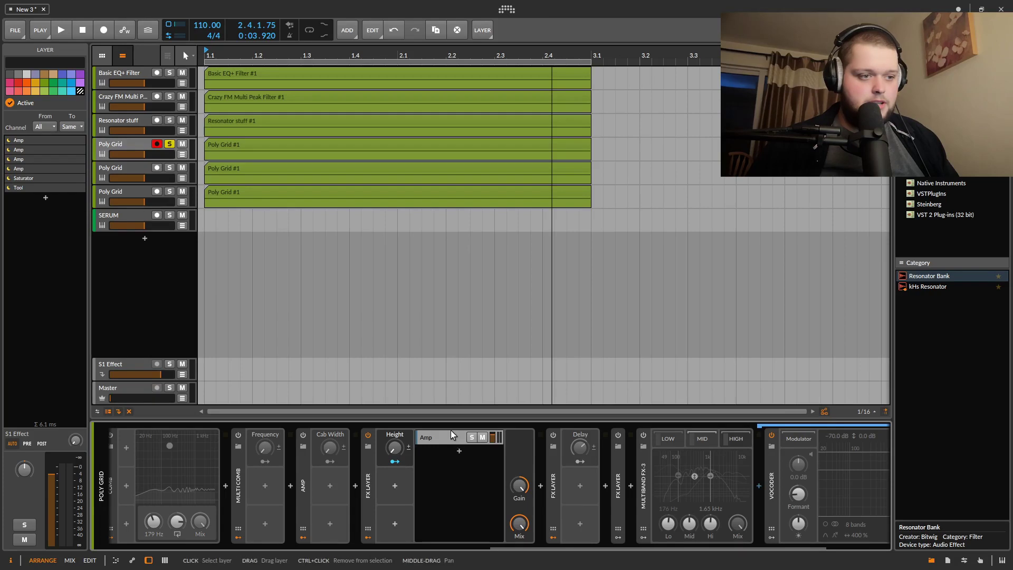
left_click(451, 430)
left_click_drag(451, 544, 576, 563)
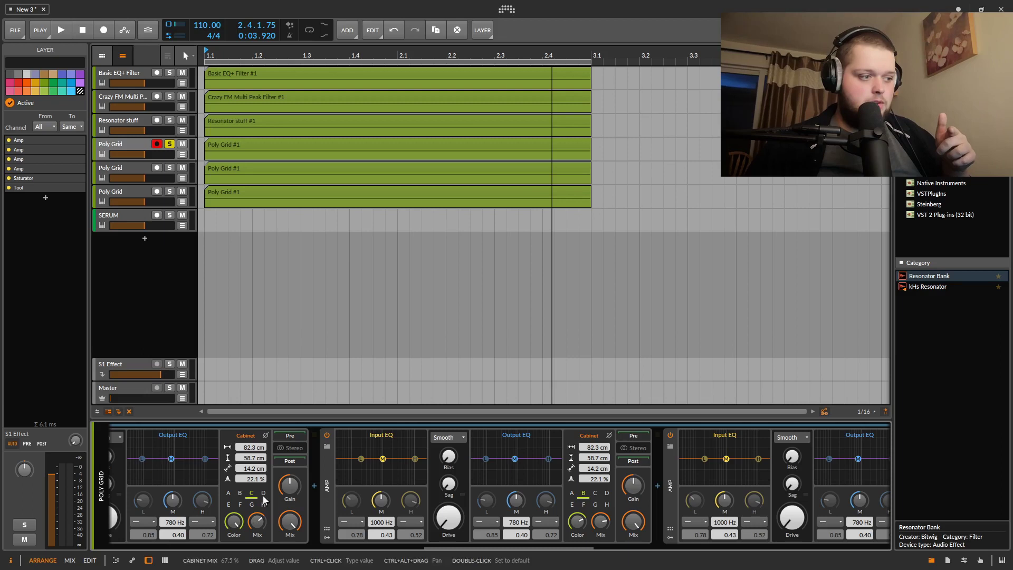
left_click_drag(558, 546, 649, 559)
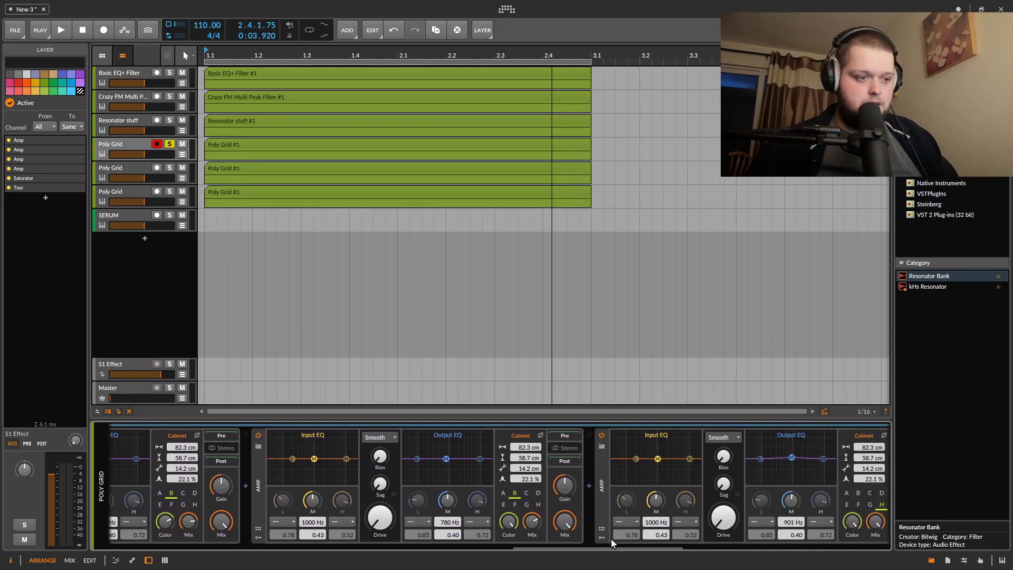
left_click_drag(555, 546, 376, 543)
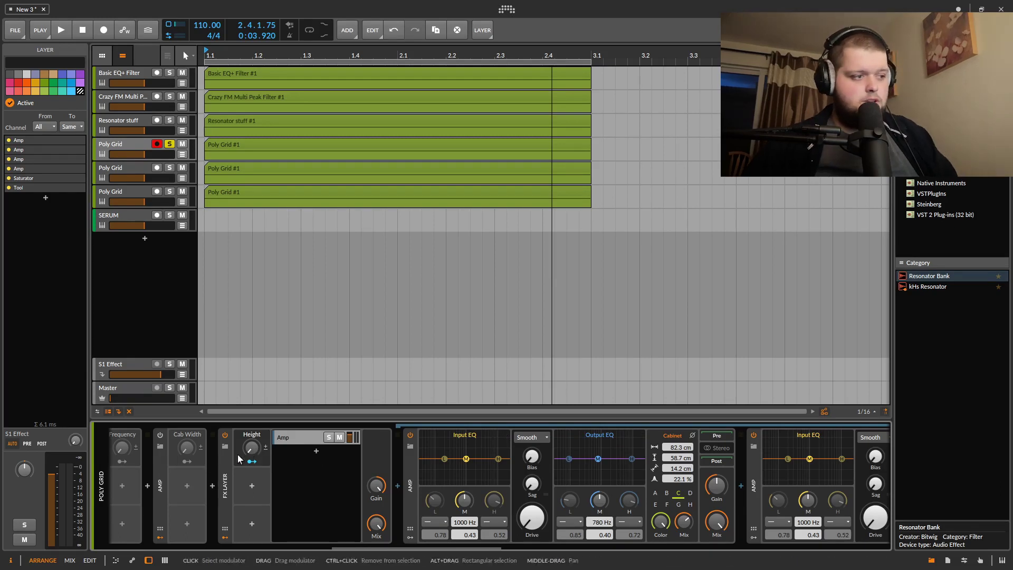
Show the Height macro's modulation targets and sweep the macro during playback.
left_click(254, 450)
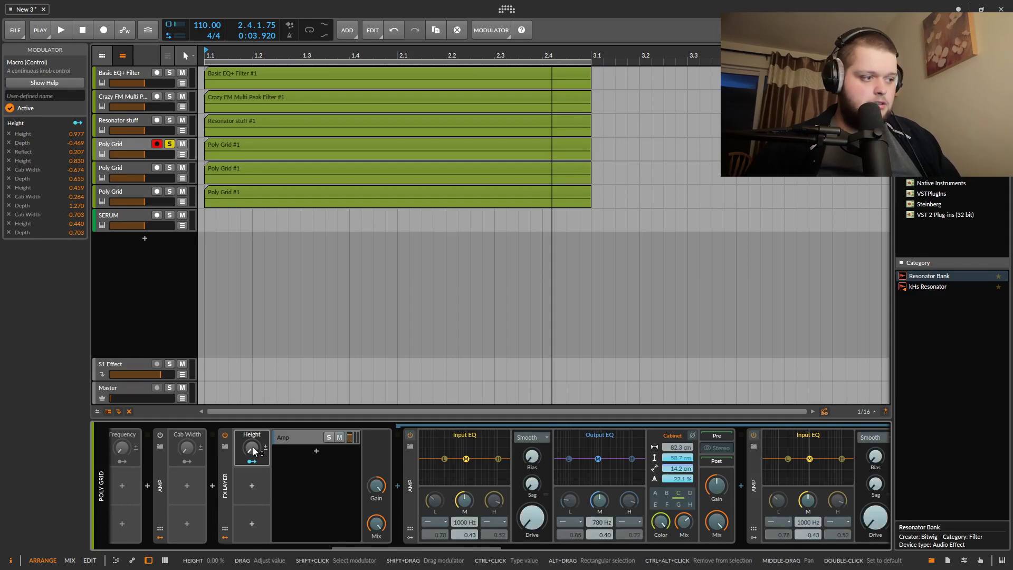
key("space")
mouse_move(253, 448)
left_mouse_down()
mouse_move(253, 402)
mouse_move(254, 448)
left_mouse_up()
left_click_drag(254, 404, 254, 448)
key("space")
Set the cabinet hue to B on the FX Layer's first Amp and to G on the second and third.
left_click(666, 493)
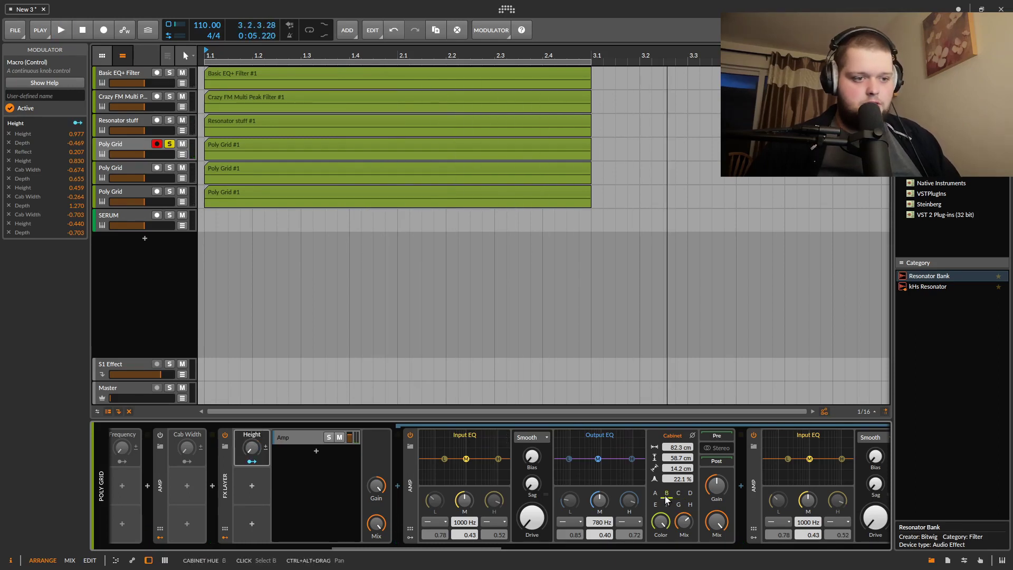
left_click_drag(474, 550, 581, 549)
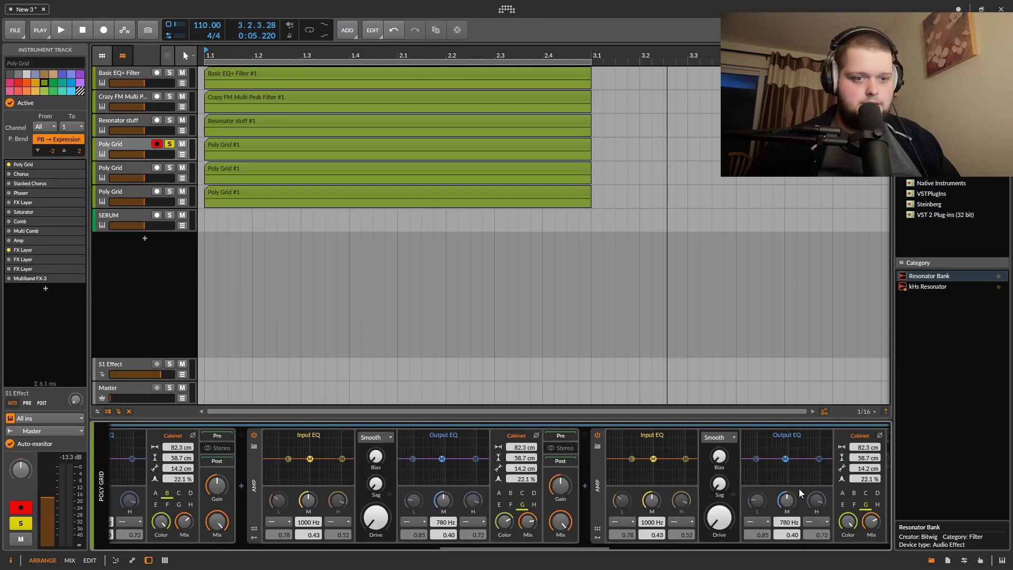
left_click_drag(589, 548, 436, 560)
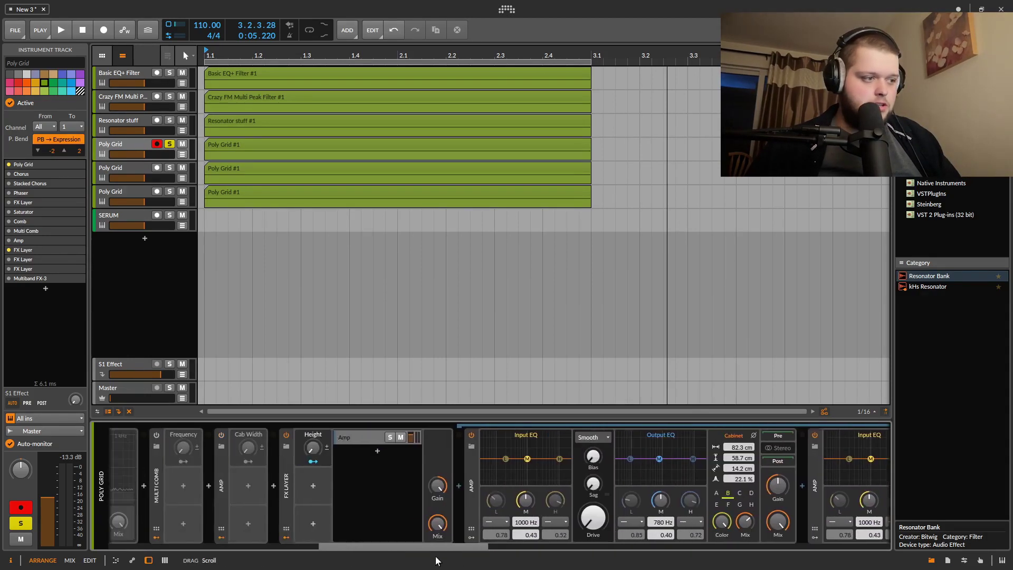
Sweep the Height macro during playback, switch the first Amp's cabinet hue to C, and sweep the macro again.
key("space")
left_click_drag(329, 448, 329, 437)
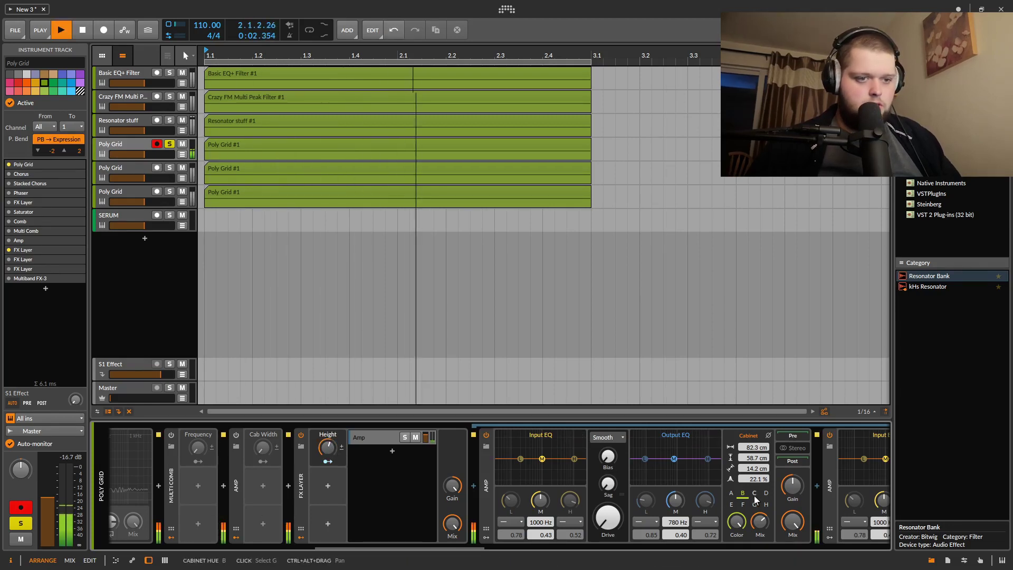
key("space")
left_click_drag(325, 452, 330, 446)
key("space")
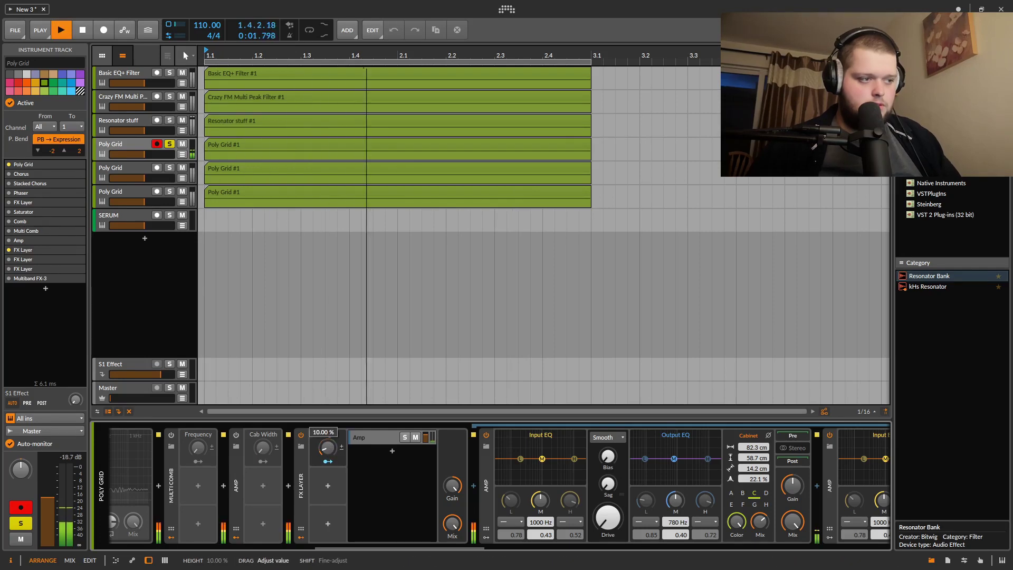
key("space")
Bypass and collapse the FX Layer with the Height macro, and expand the one containing the Vocoder layer.
left_click(301, 435)
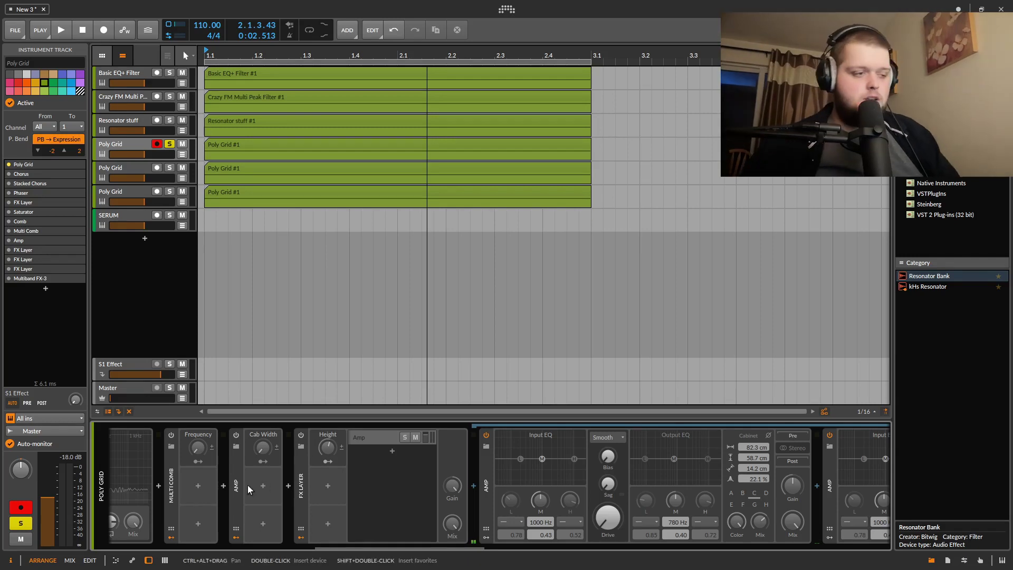
left_click(299, 498)
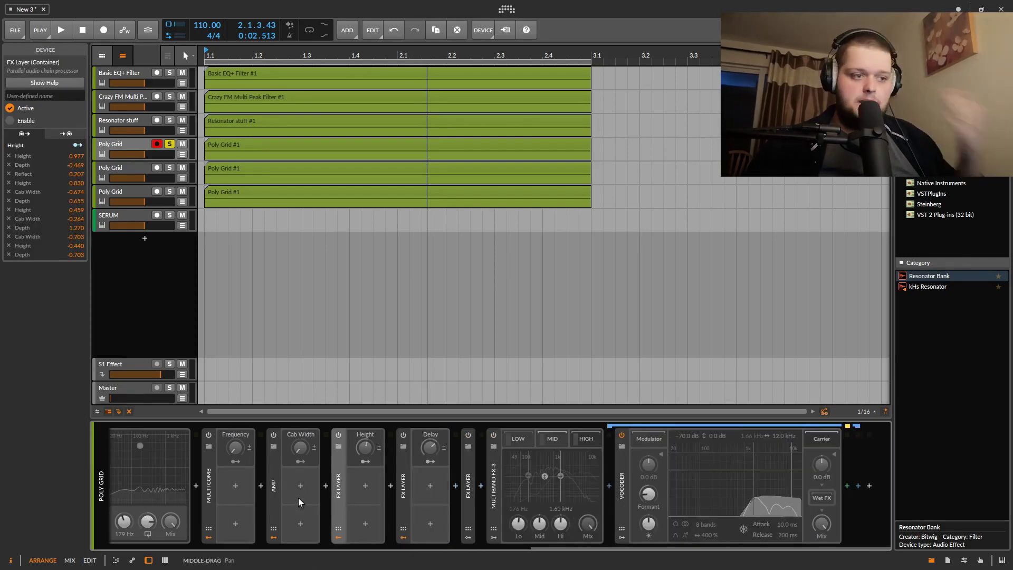
double_click(471, 499)
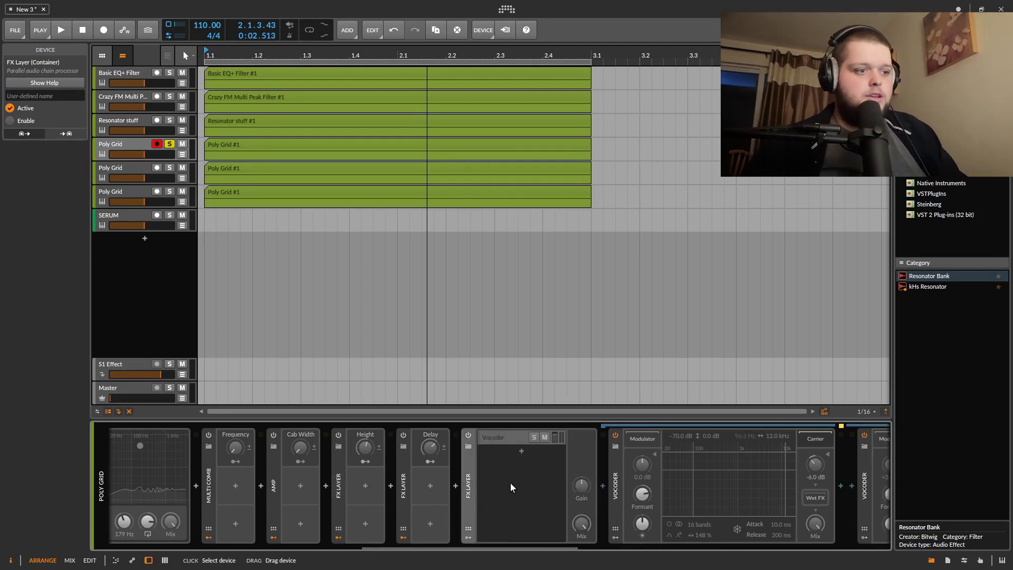
Enable and expand the FX Layer with the Delay macro, and sweep that macro during playback.
left_click(402, 486)
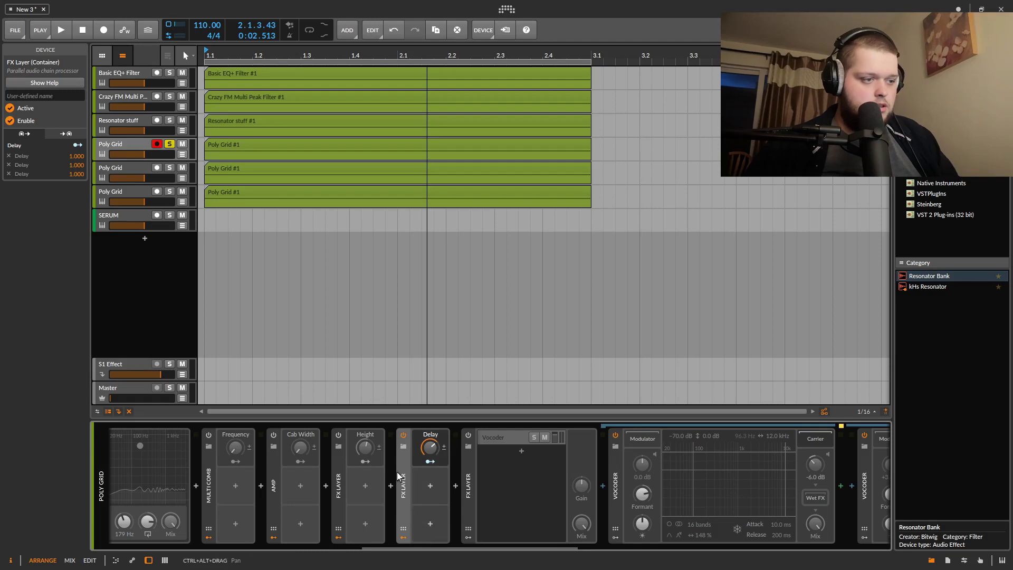
double_click(402, 472)
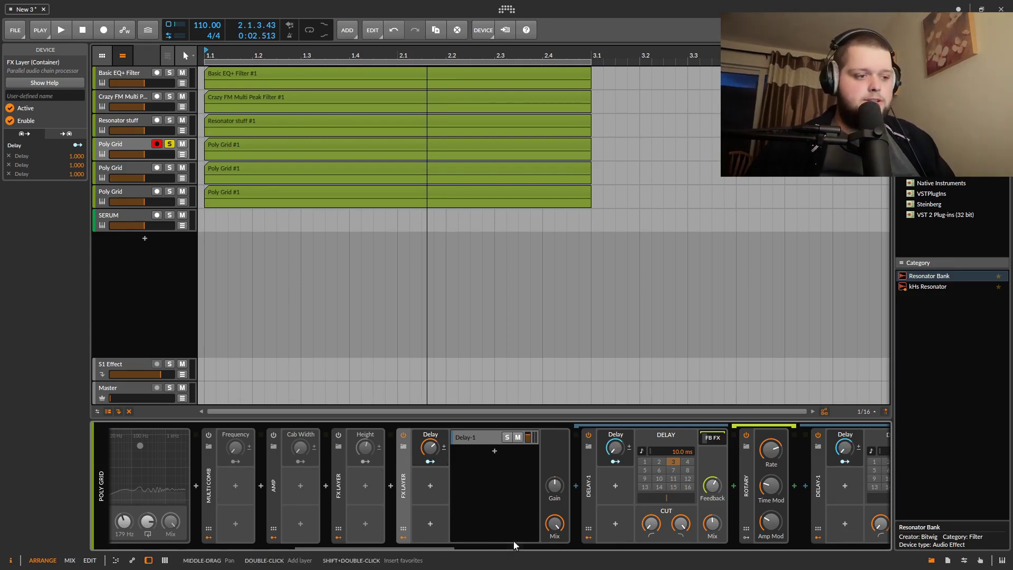
mouse_move(424, 544)
left_mouse_down()
mouse_move(524, 547)
mouse_move(557, 562)
mouse_move(415, 547)
left_mouse_up()
key("space")
mouse_move(482, 451)
left_mouse_down()
mouse_move(482, 501)
mouse_move(480, 452)
left_mouse_up()
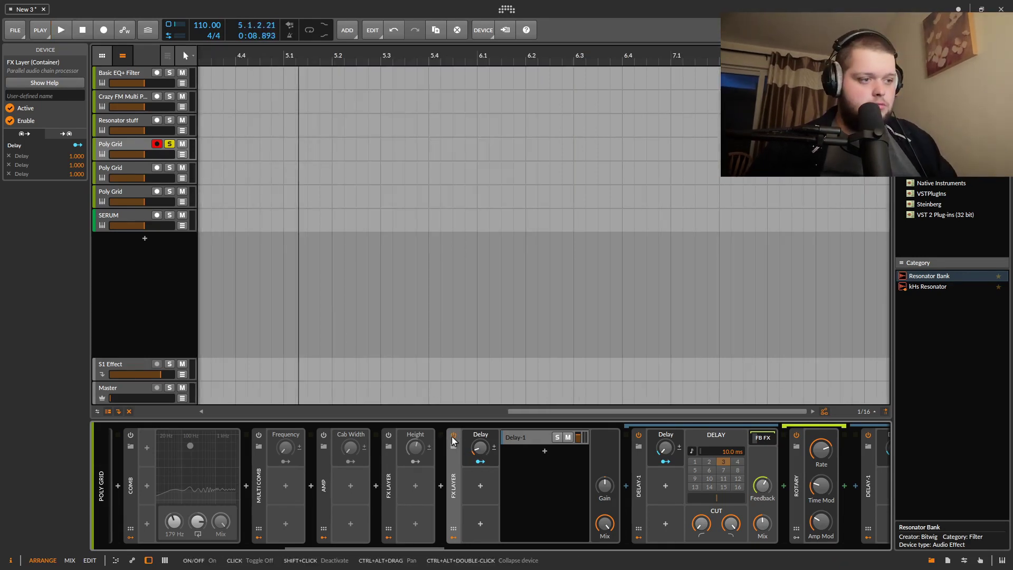
Bypass the Delay FX Layer in favour of the one containing the Vocoder layer, and hide the first Vocoder's carrier chain.
left_click(452, 435)
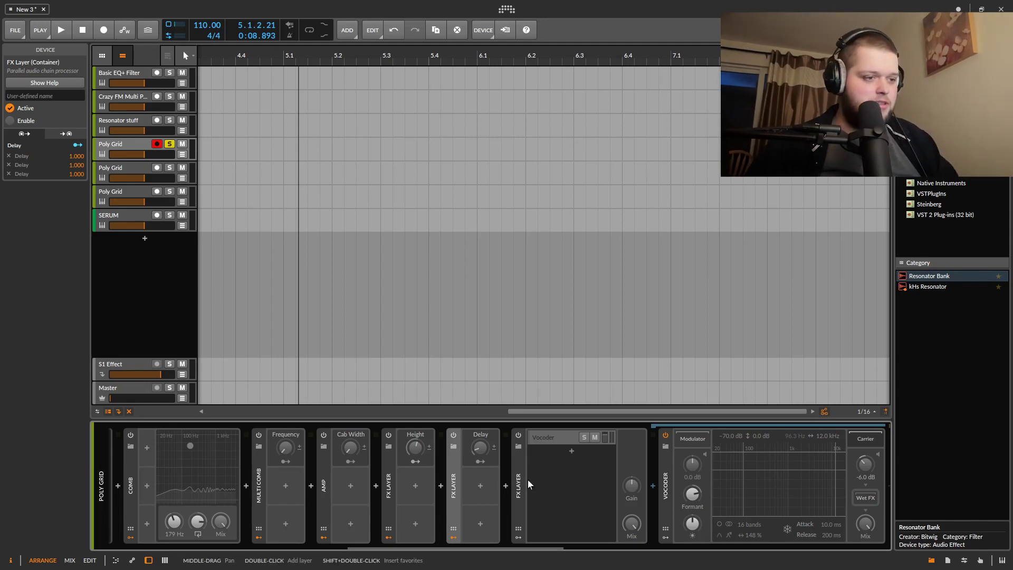
left_click(519, 436)
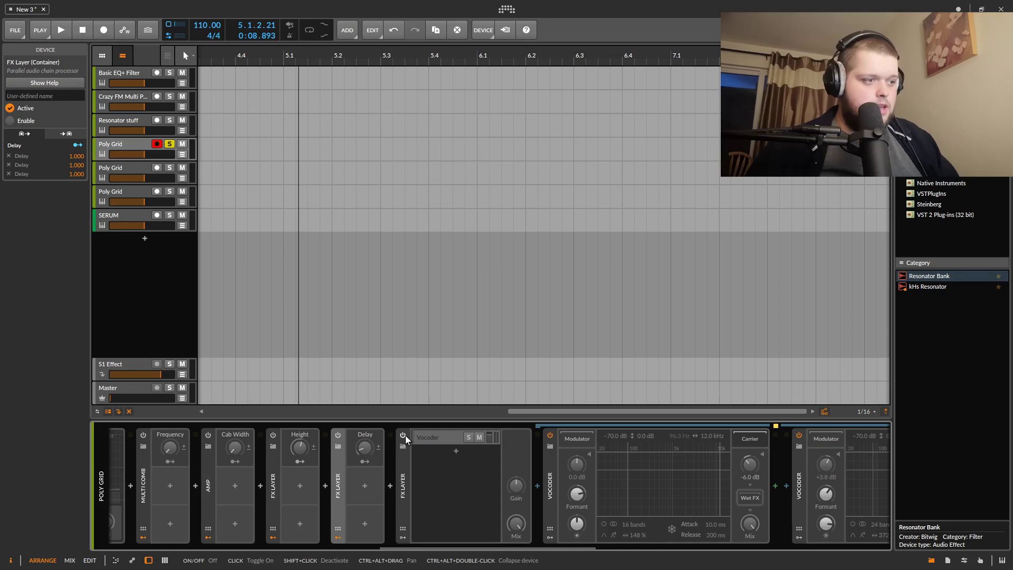
left_click(405, 436)
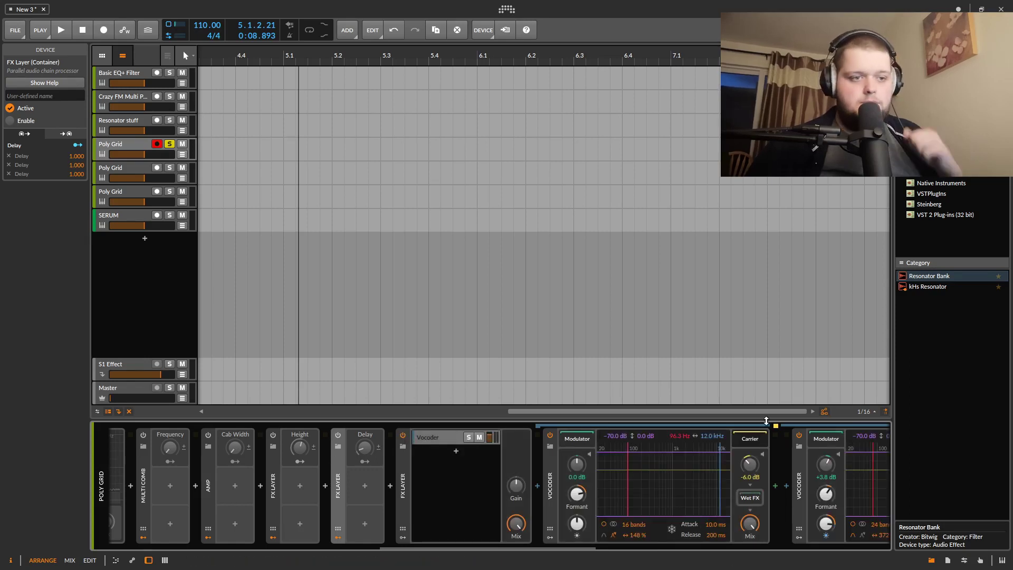
left_click(749, 441)
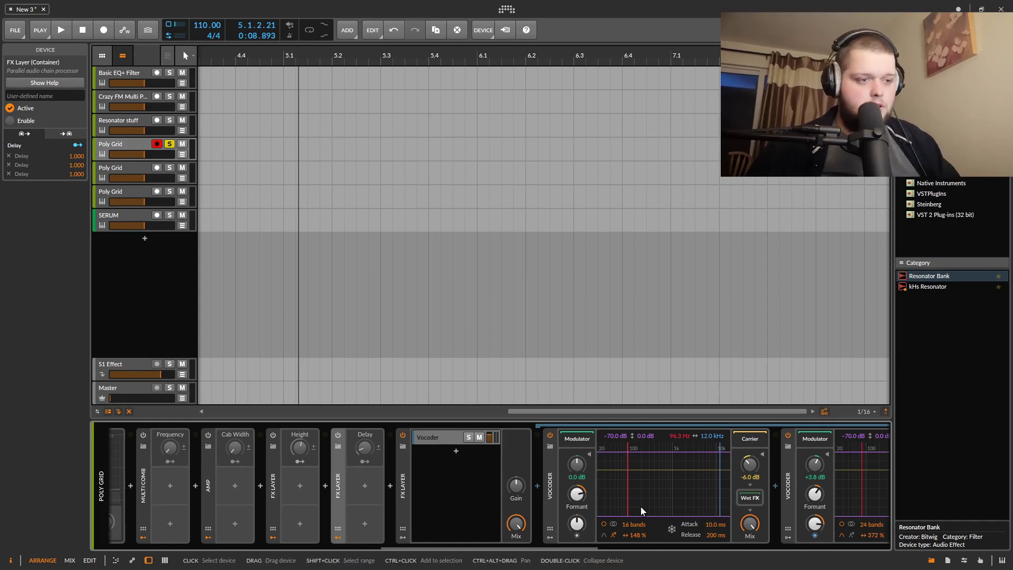
Adjust the first Vocoder's Formant and Brightness and the second Vocoder's Formant during playback.
key("space")
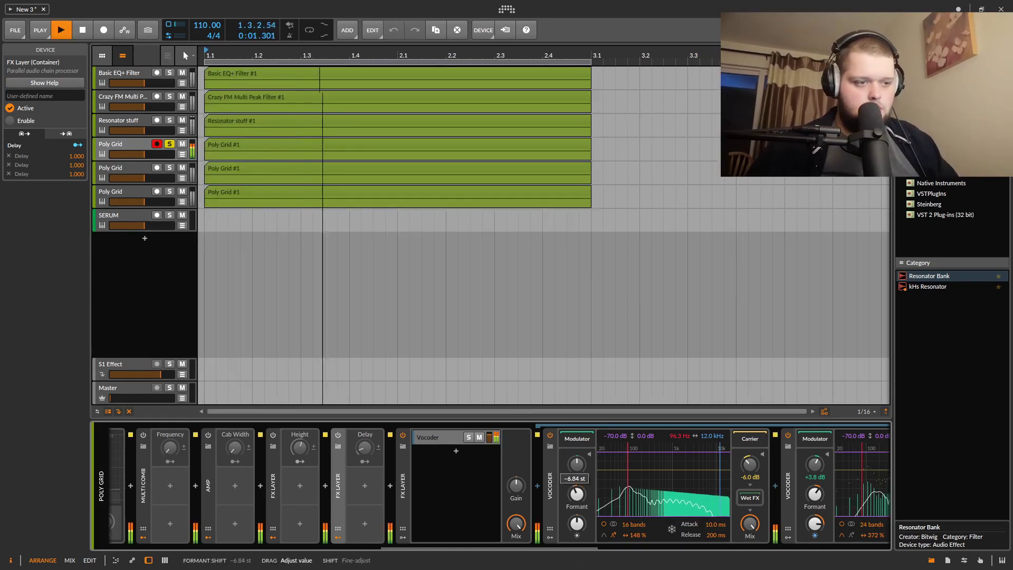
key("space")
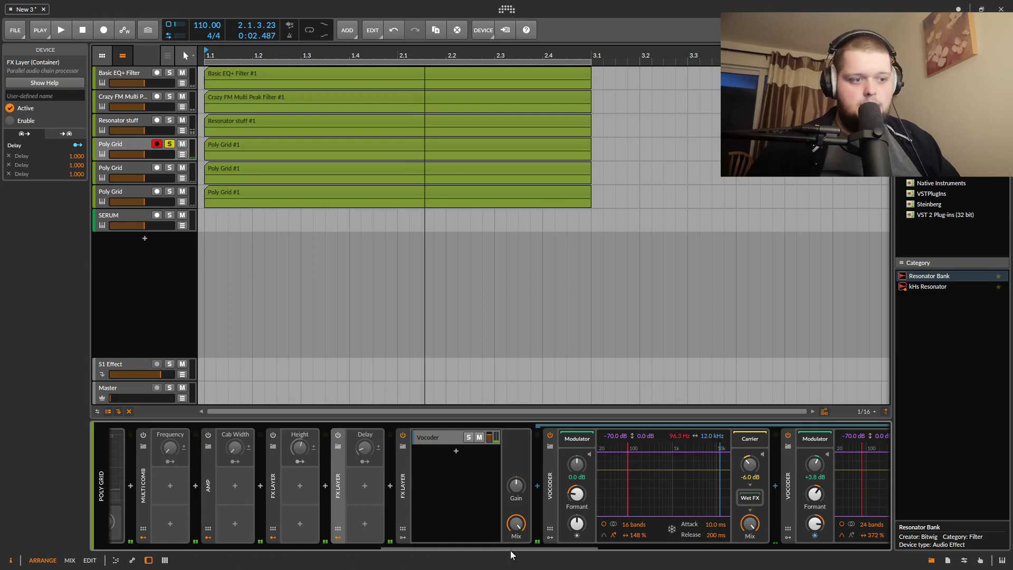
key("space")
left_click_drag(578, 523, 578, 501)
mouse_move(815, 494)
left_mouse_down()
mouse_move(816, 473)
mouse_move(815, 501)
left_mouse_up()
key("space")
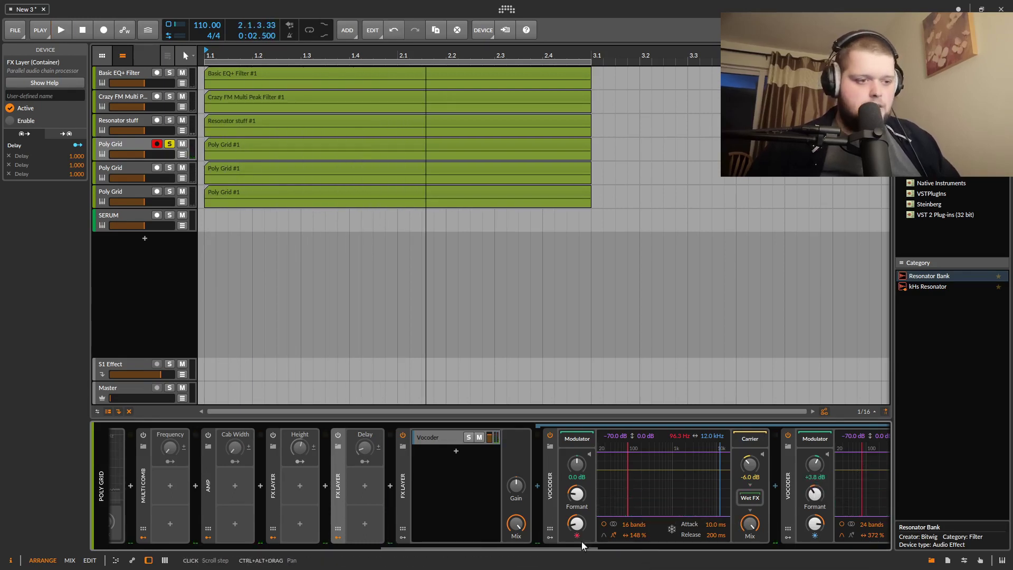
Set the first Vocoder to 24 bands with 83.5 % bandwidth during playback.
left_click_drag(578, 546, 639, 547)
mouse_move(422, 527)
left_mouse_down()
mouse_move(427, 547)
mouse_move(423, 529)
left_mouse_up()
key("space")
left_click(395, 535)
Set the second Vocoder to 400 % bandwidth and 176 ms attack, and adjust its Brightness and Formant during playback.
mouse_move(665, 535)
left_mouse_down()
mouse_move(662, 516)
mouse_move(699, 489)
mouse_move(665, 488)
left_mouse_up()
key("space")
key("space")
left_click_drag(743, 525, 744, 496)
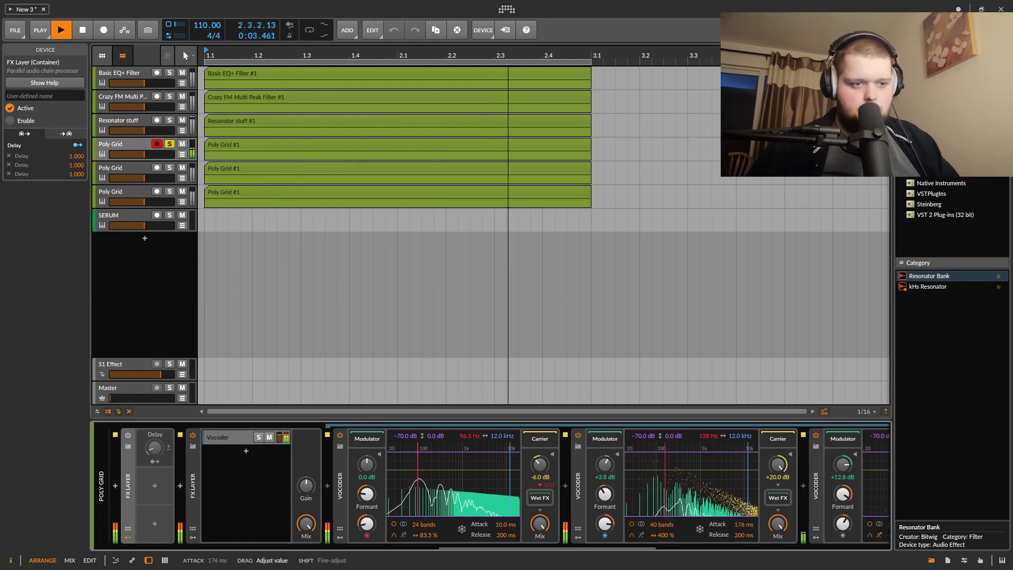
left_click_drag(605, 524, 605, 534)
mouse_move(606, 495)
left_mouse_down()
mouse_move(605, 464)
mouse_move(606, 506)
left_mouse_up()
key("space")
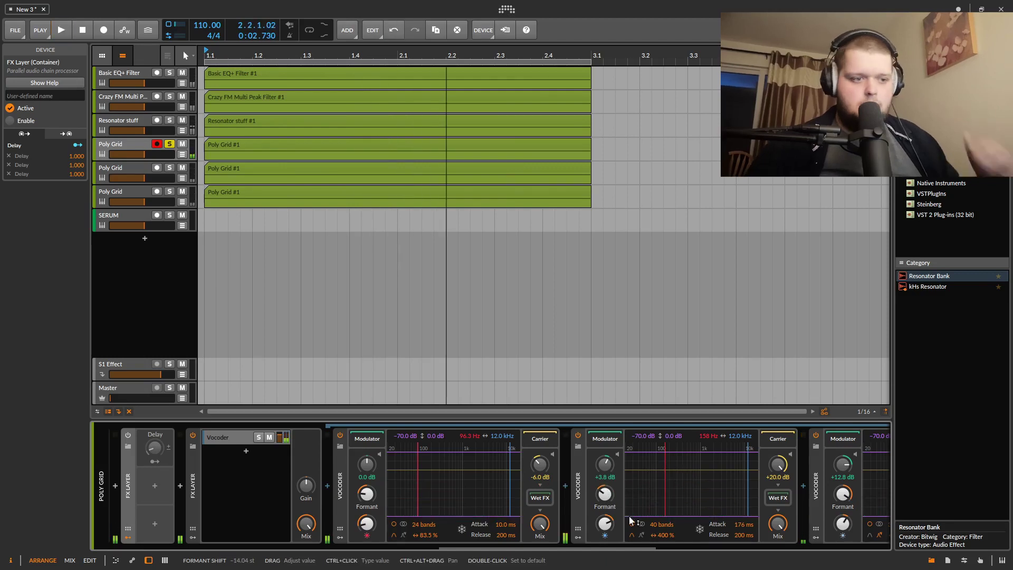
Set the third Vocoder to 56 bands, and raise its Formant and its Brightness to +5.5 dB during playback.
left_click_drag(614, 547, 751, 547)
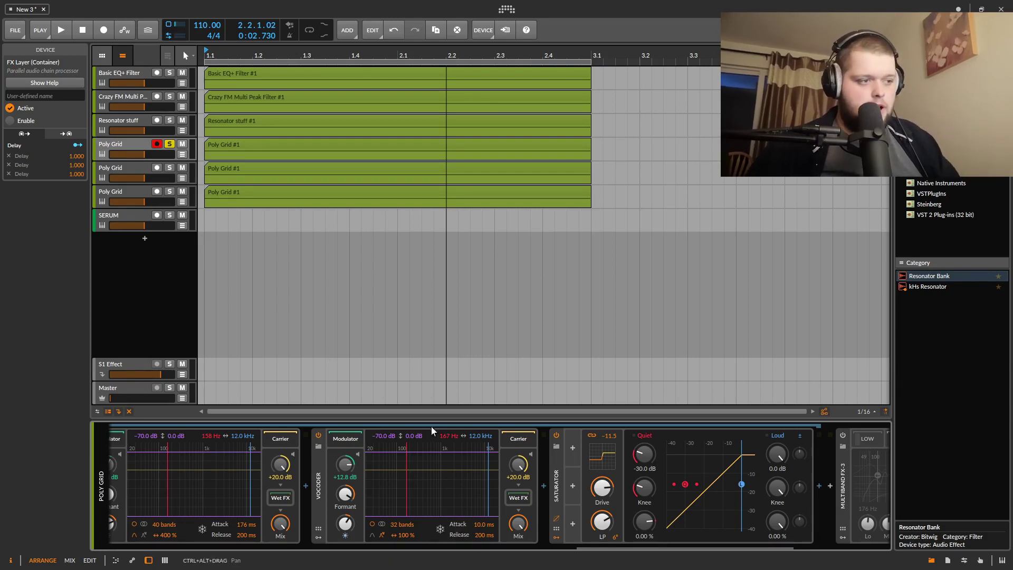
key("space")
left_click_drag(398, 524, 398, 505)
key("space")
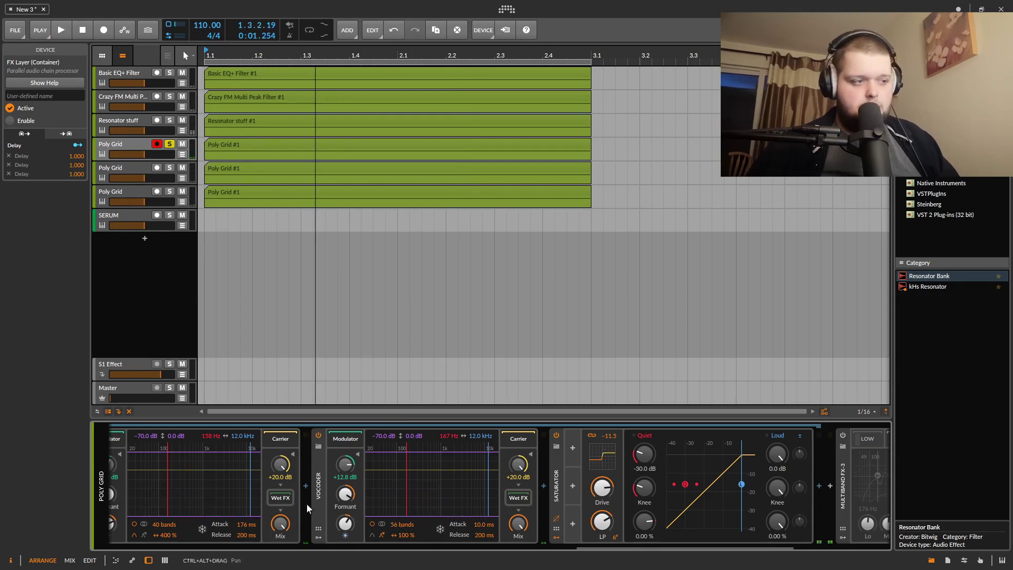
key("space")
mouse_move(347, 493)
left_mouse_down()
mouse_move(347, 502)
mouse_move(348, 480)
left_mouse_up()
left_click_drag(345, 524, 346, 515)
key("space")
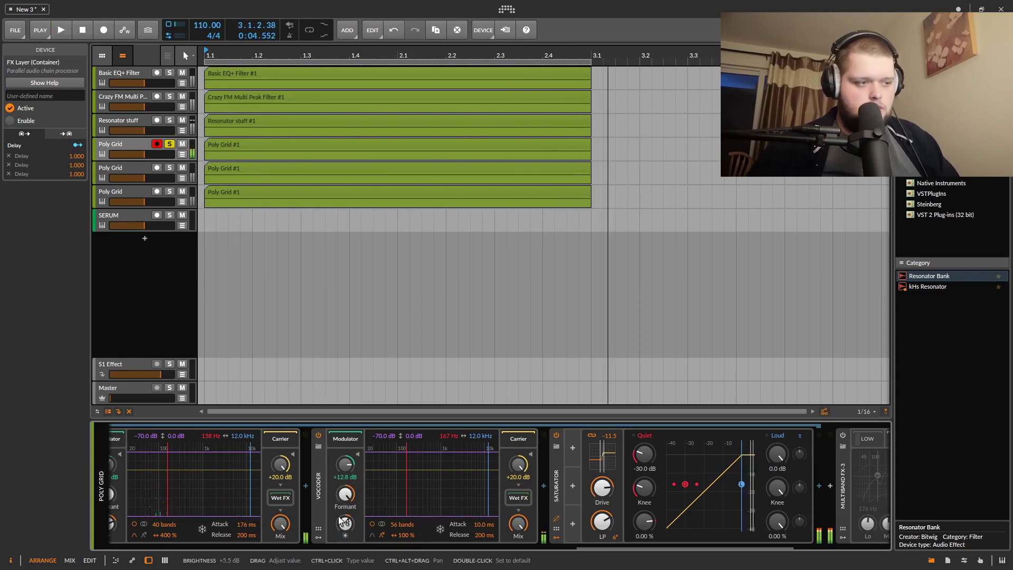
Collapse the FX Layer containing the Vocoders and insert a new Vocoder device directly after it.
left_click_drag(591, 545, 386, 548)
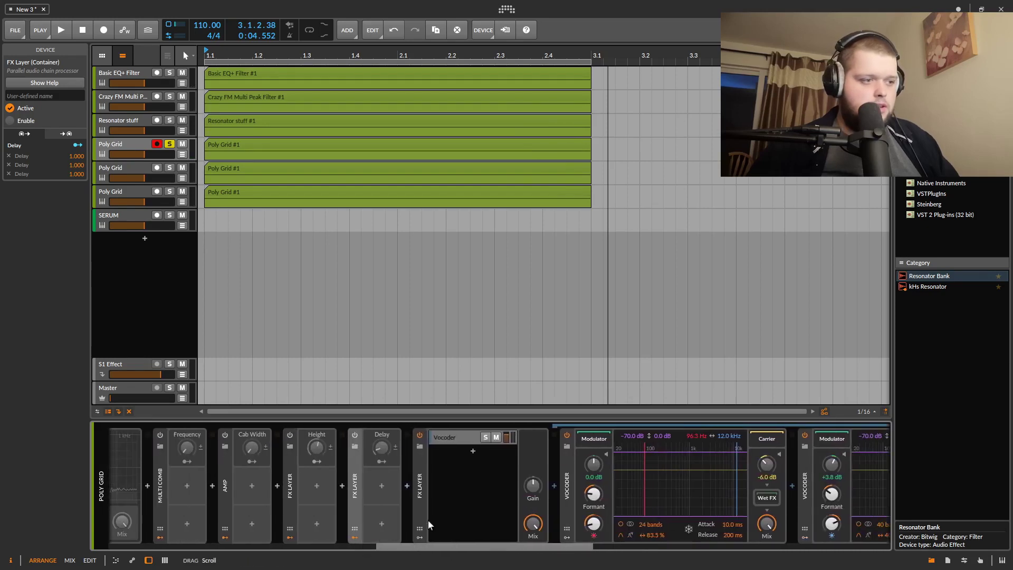
double_click(416, 482)
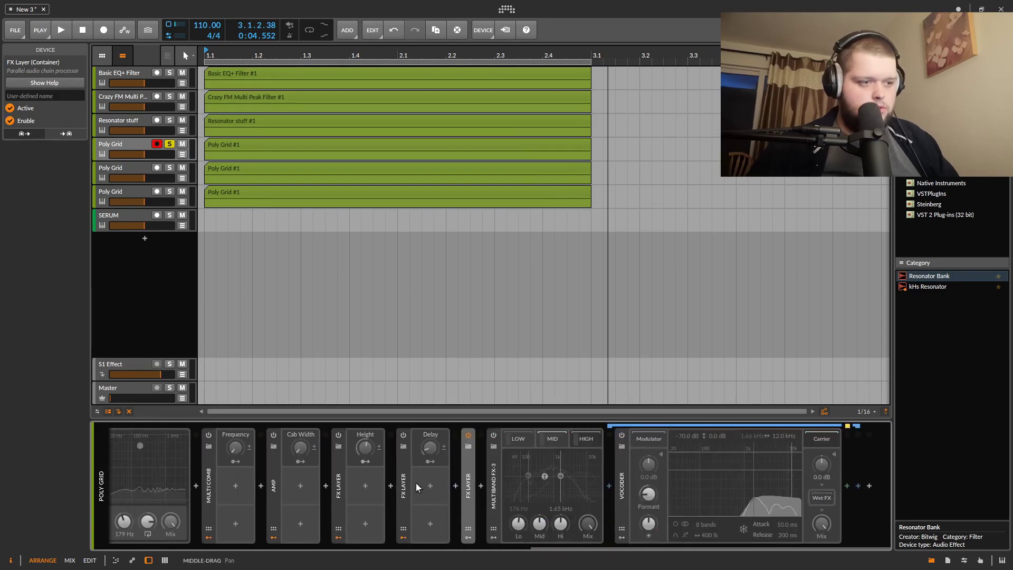
left_click(481, 484)
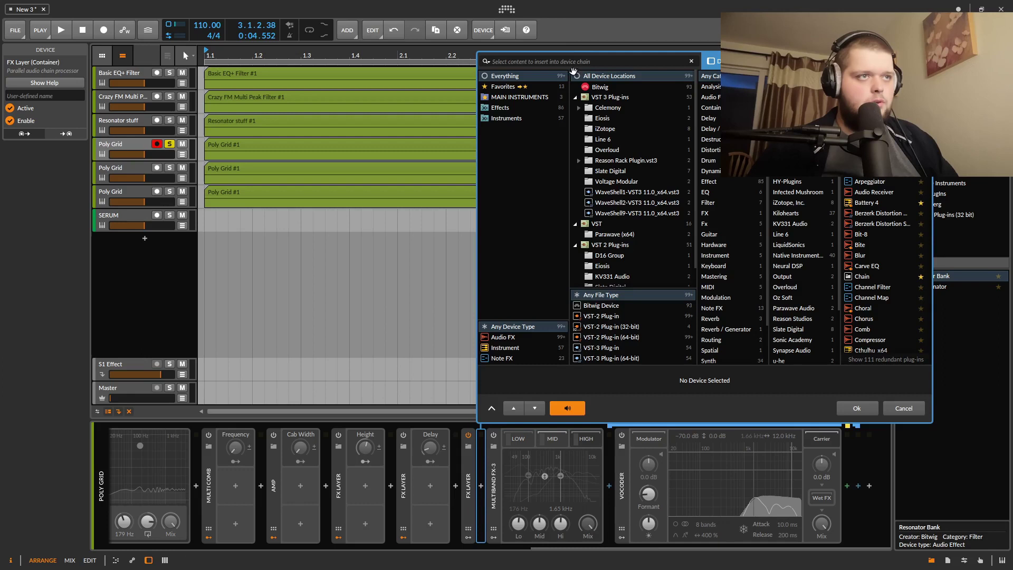
type("vo")
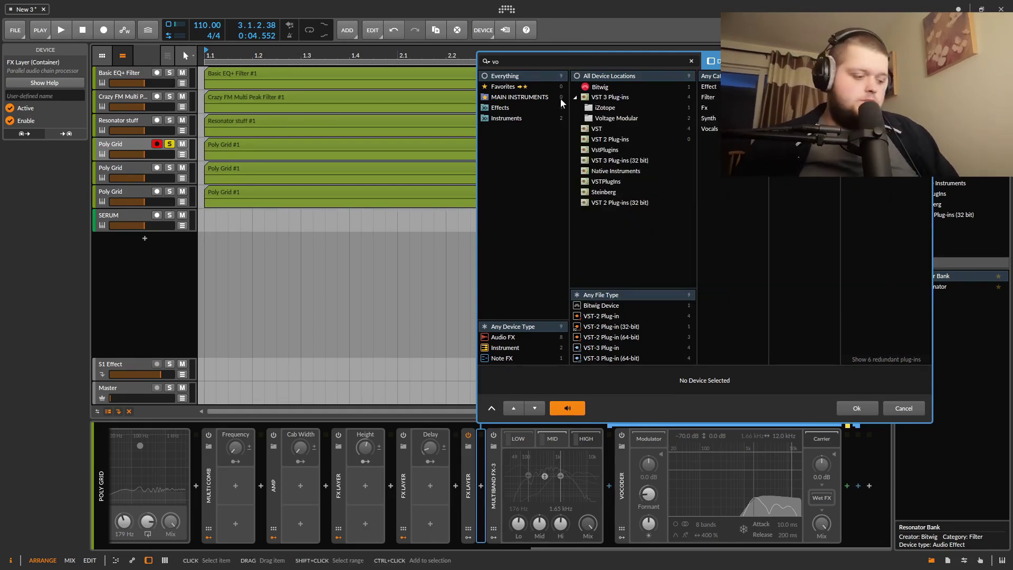
type("coder5")
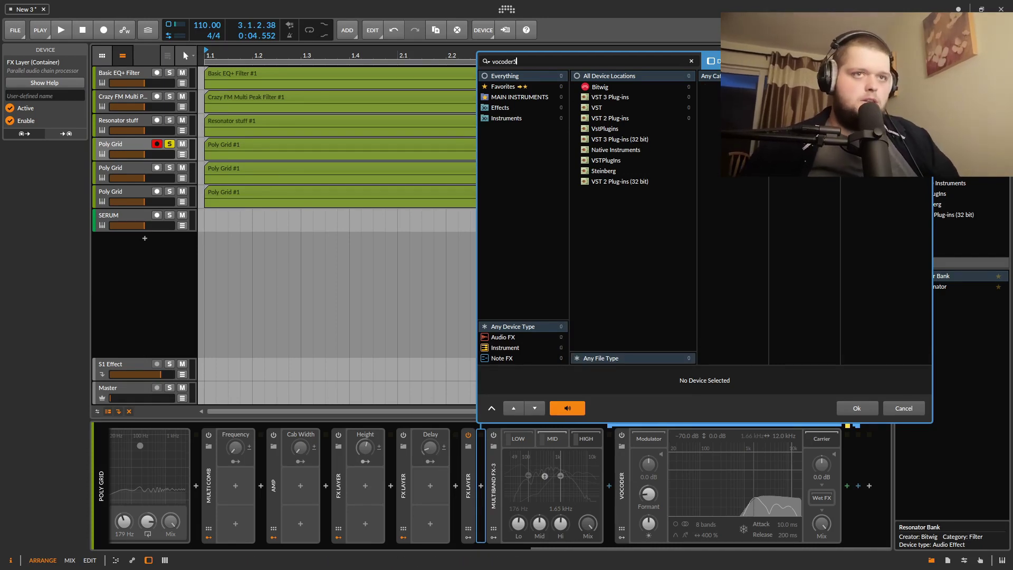
key("BackSpace")
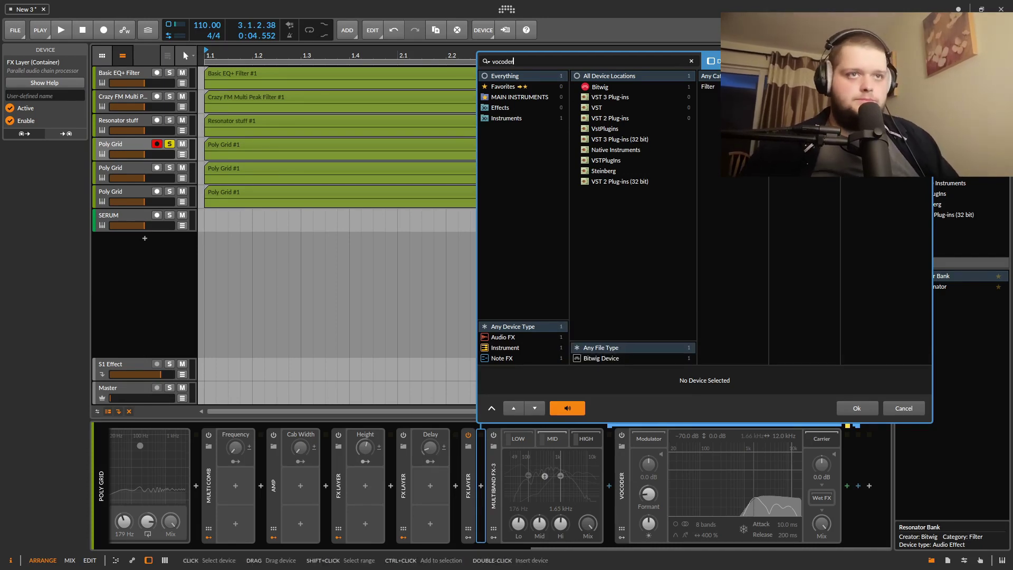
left_click(872, 404)
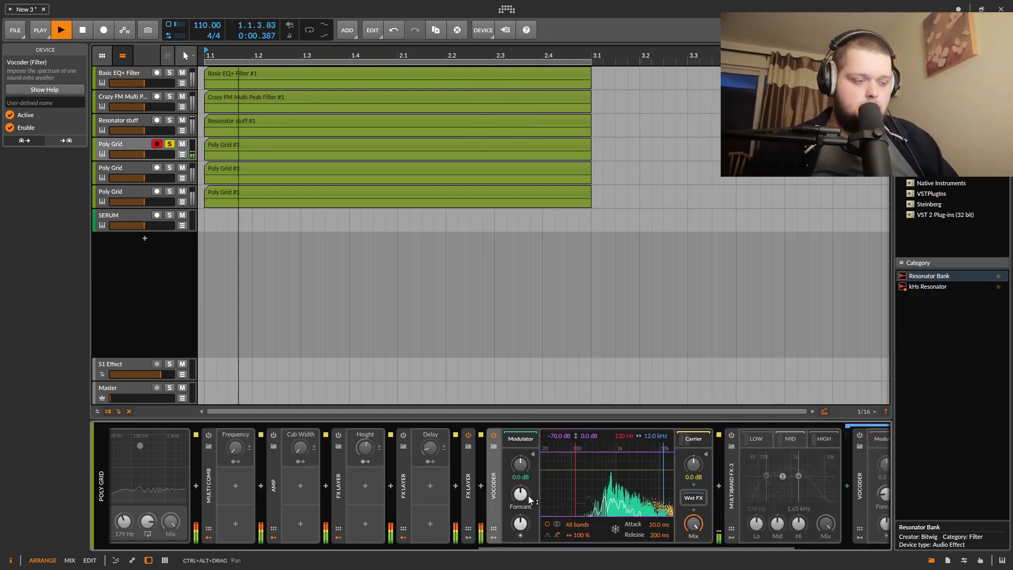
Delete the Brown NOISE FX Grid from the new Vocoder's carrier chain.
left_click(694, 440)
left_click(729, 471)
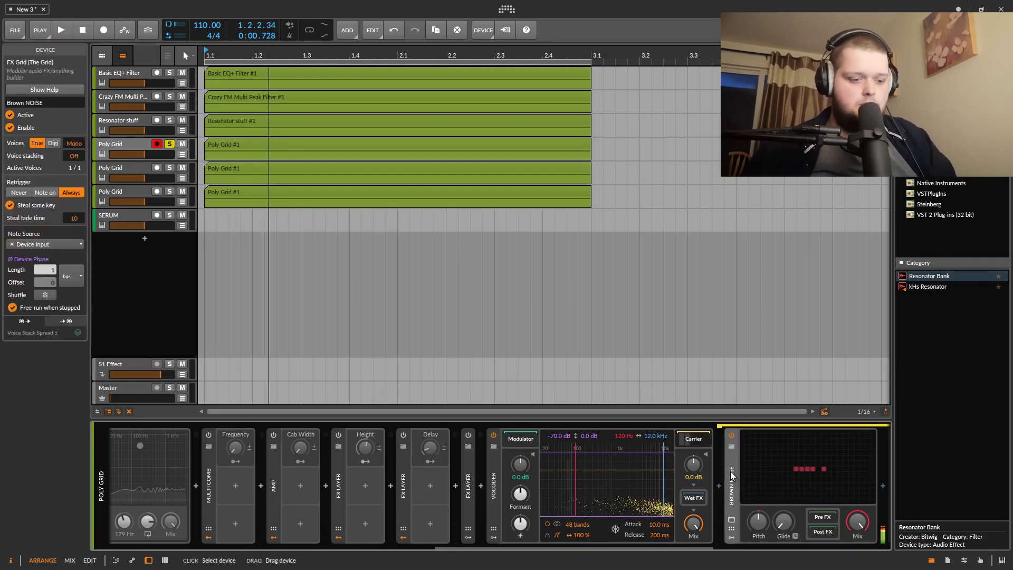
key("Delete")
key("Delete")
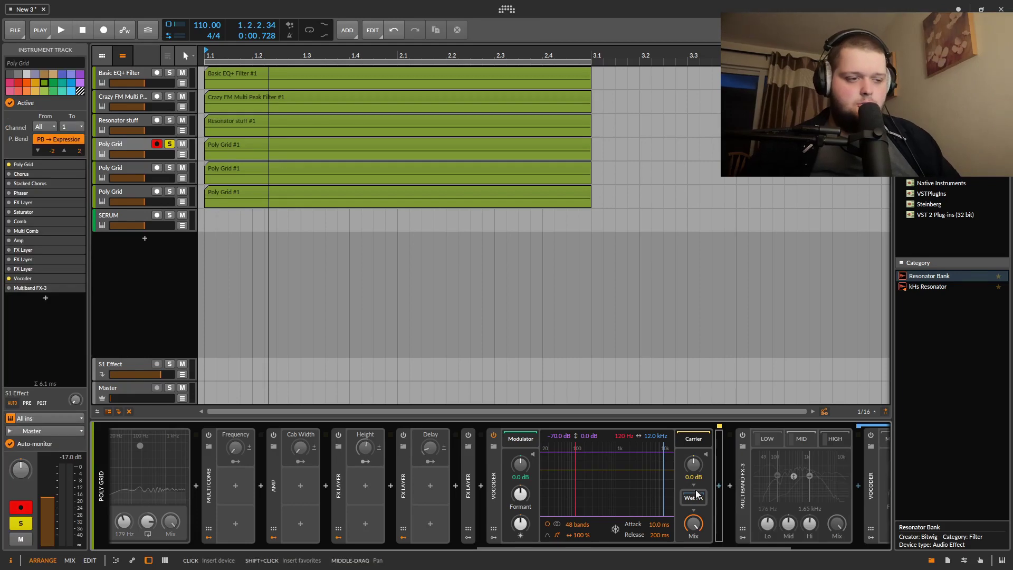
Sweep the new Vocoder's Formant and Brightness during playback and reset both to their default values.
key("space")
mouse_move(580, 526)
left_mouse_down()
mouse_move(580, 557)
mouse_move(581, 526)
left_mouse_up()
left_click_drag(521, 495, 521, 469)
key("space")
left_click_drag(520, 523, 520, 520)
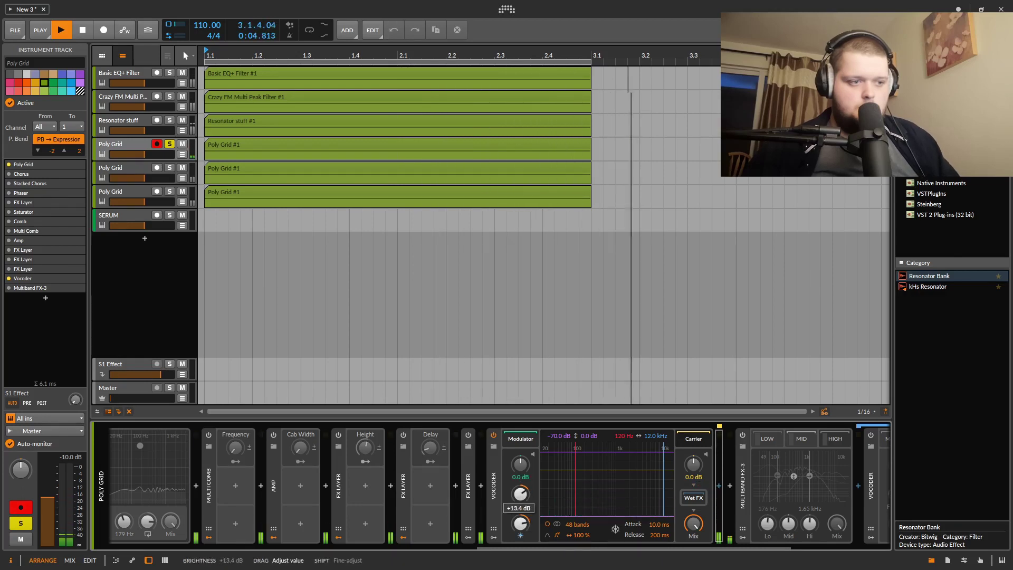
key("space")
double_click(520, 524)
double_click(520, 494)
key("space")
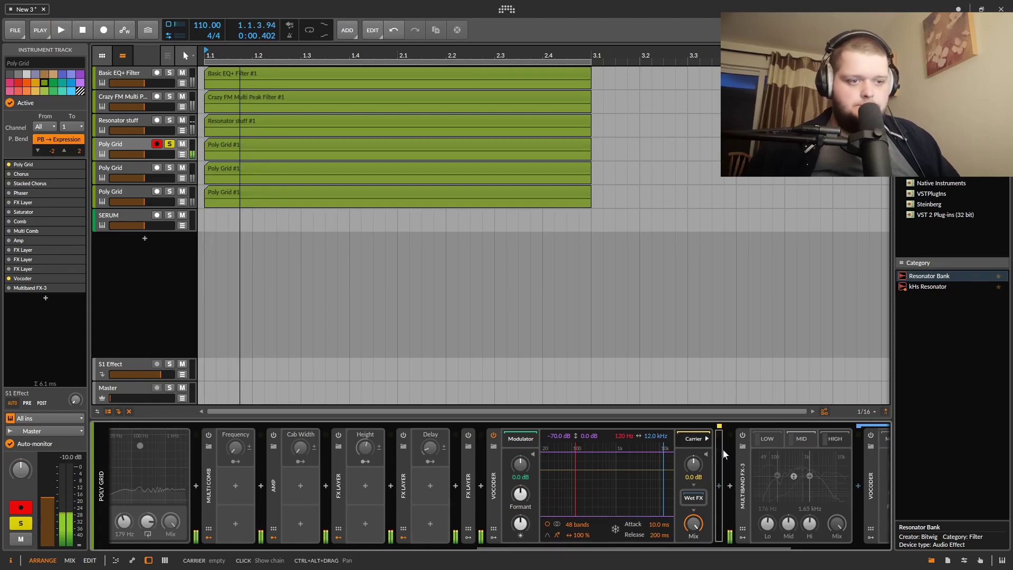
Insert a Resonator Bank into the new Vocoder's empty carrier chain.
left_click(719, 486)
type("res")
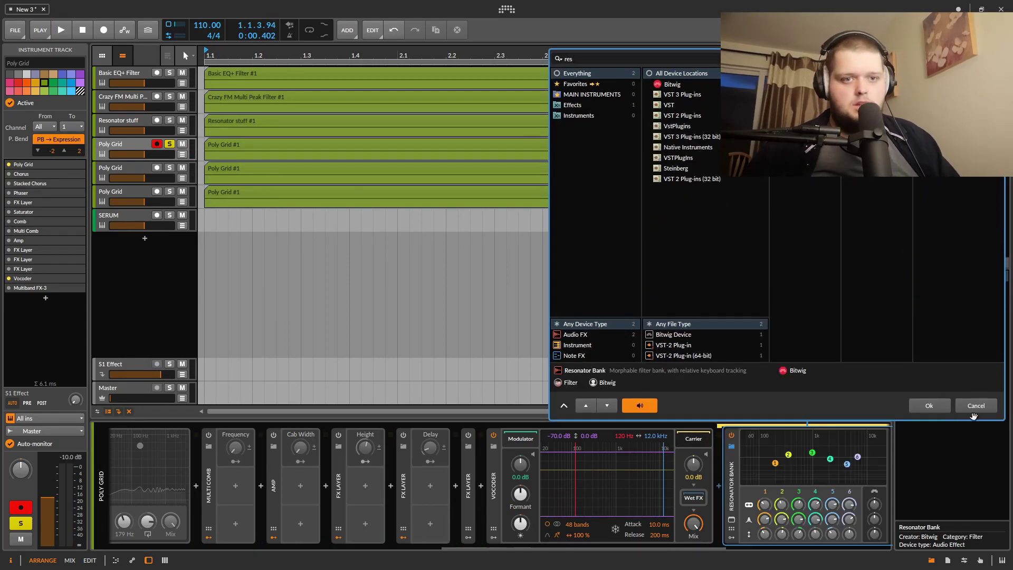
left_click(934, 408)
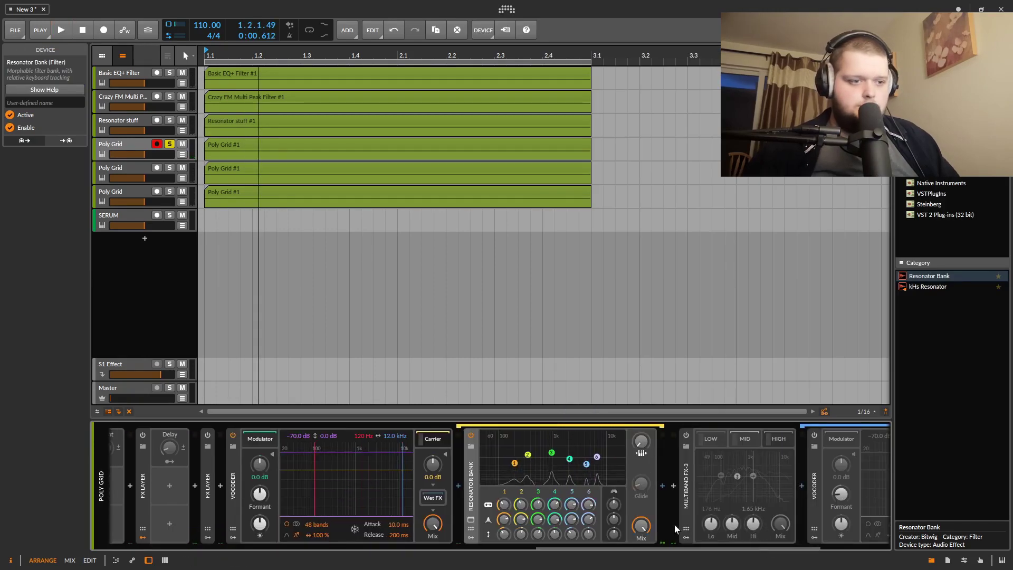
Add a Phaser after the Resonator Bank in the carrier chain and delete its Classic LFO modulator.
left_click(662, 484)
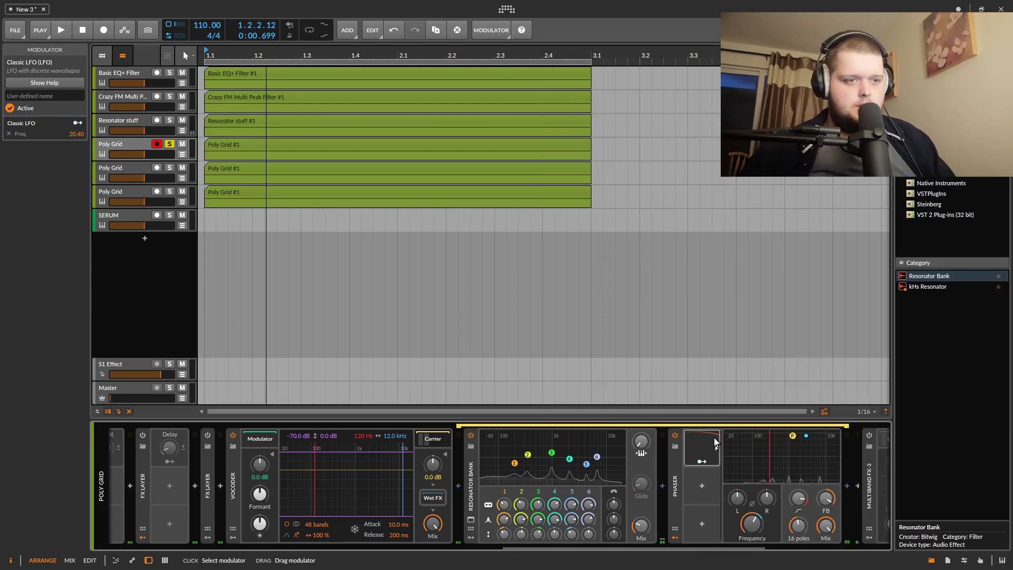
left_click(714, 438)
key("Delete")
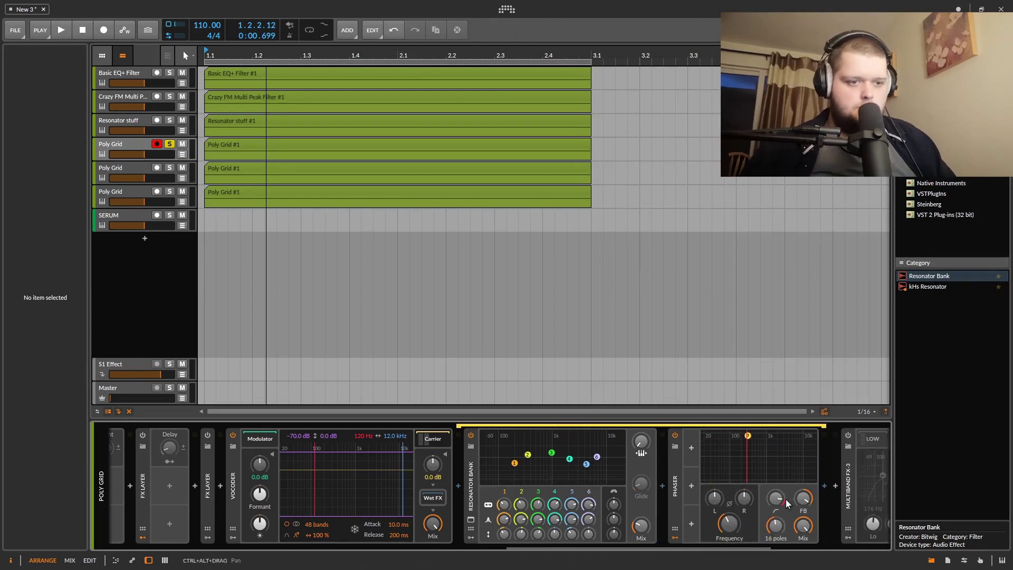
Add a Macro modulator to the new Vocoder.
left_click_drag(746, 549, 697, 549)
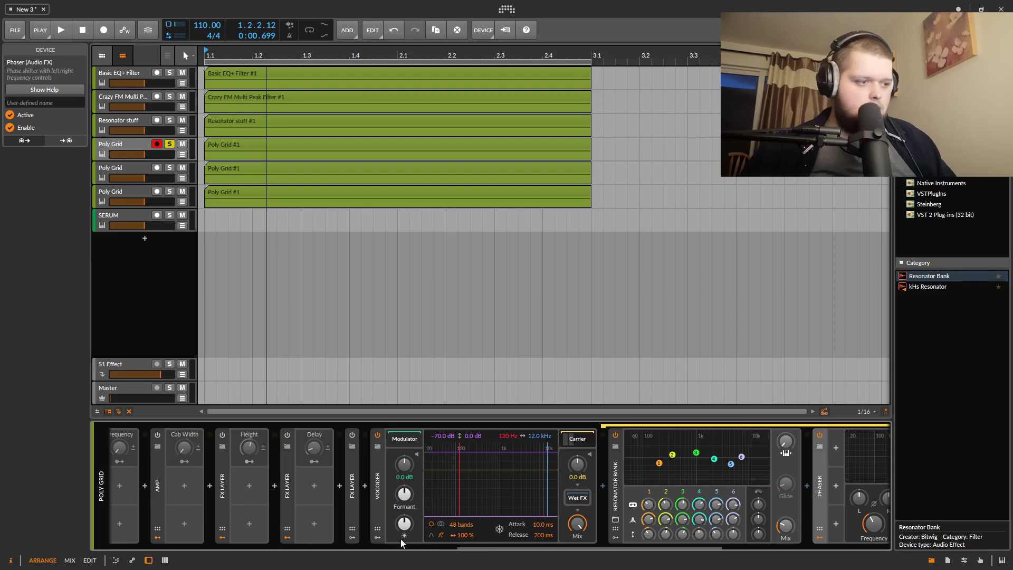
left_click(374, 539)
left_click(393, 450)
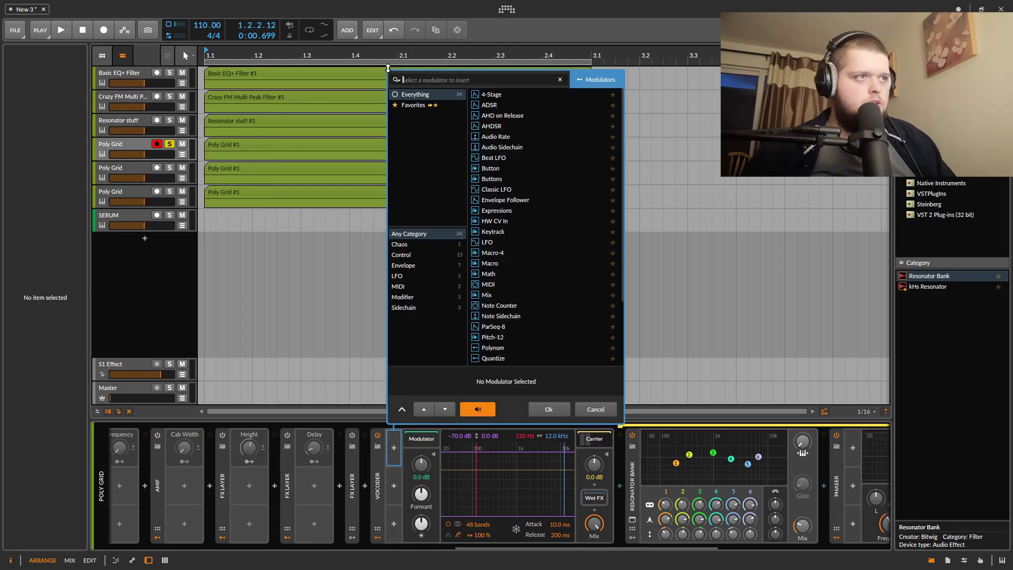
type("mac")
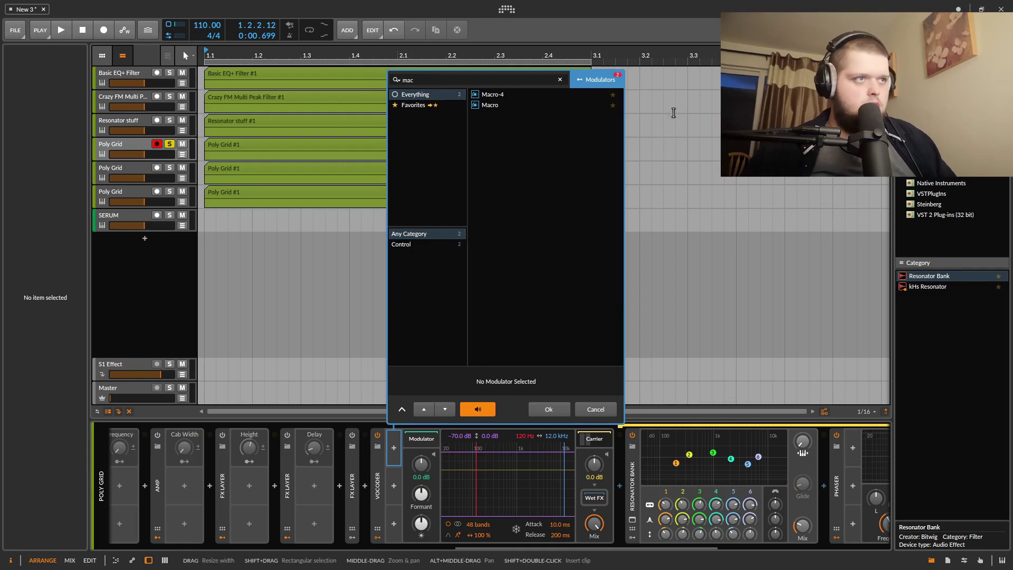
left_click(507, 105)
left_click(549, 410)
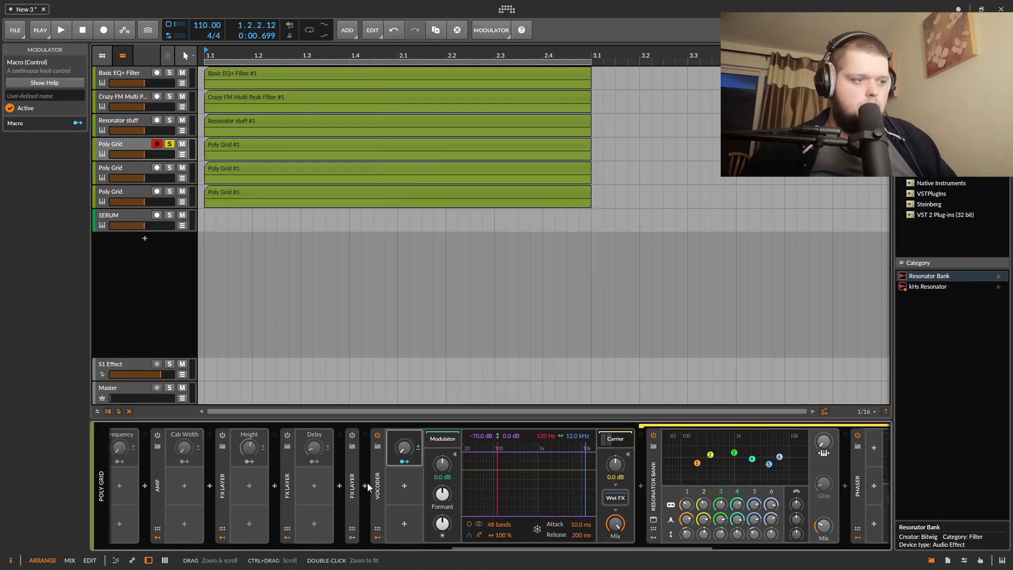
Map the new Macro to the Vocoder's Formant, the Resonator Bank's band frequencies 2, 3, 5 and 6, and its global frequency offset.
left_click(404, 461)
left_click_drag(442, 495, 442, 488)
key("Escape")
left_click_drag(721, 505, 756, 522)
left_click(704, 505)
left_click_drag(704, 504, 695, 503)
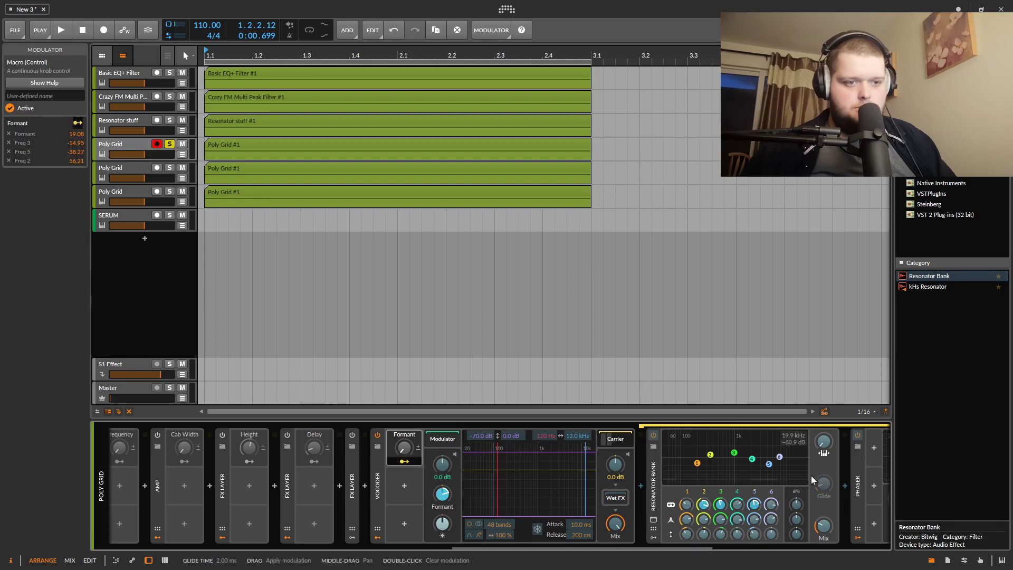
left_click_drag(771, 505, 800, 508)
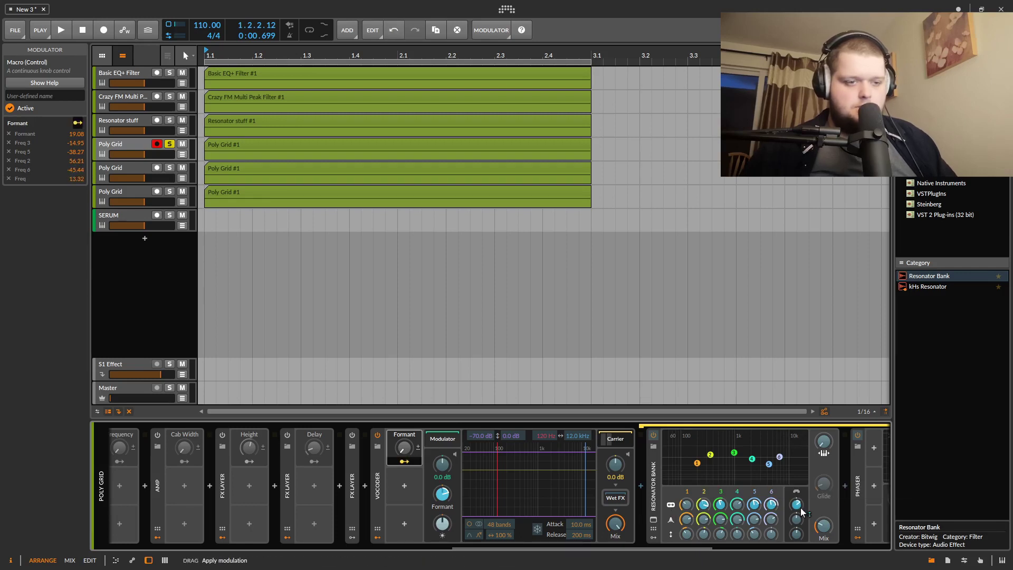
Map the Macro to the Phaser's Frequency by about 24.6 and its left and right shifts by -7.2 and 6.48, and finish the mapping.
left_click_drag(685, 546, 775, 546)
mouse_move(666, 523)
left_mouse_down()
mouse_move(682, 495)
mouse_move(651, 510)
left_mouse_up()
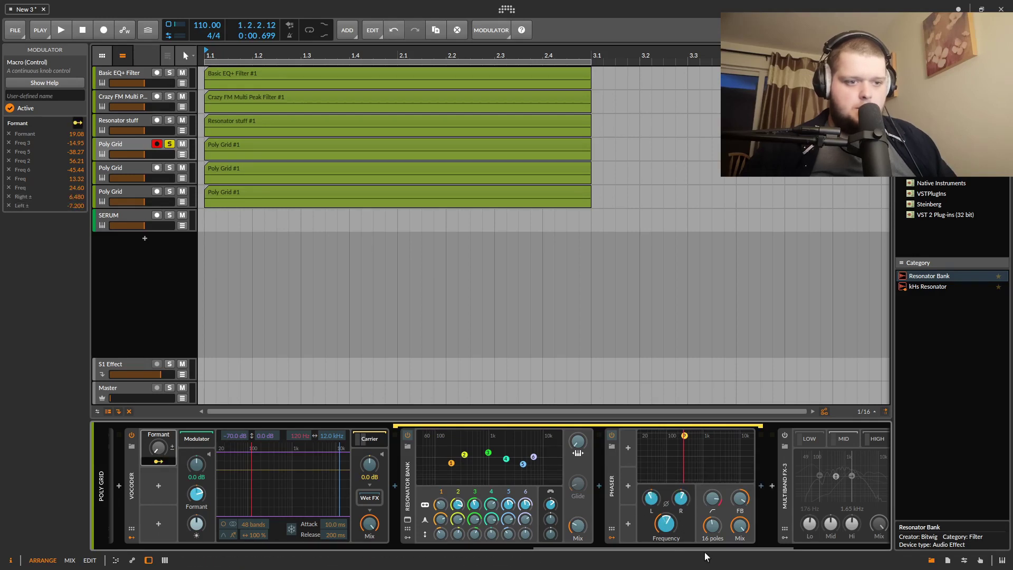
scroll(668, 551, "up", 8)
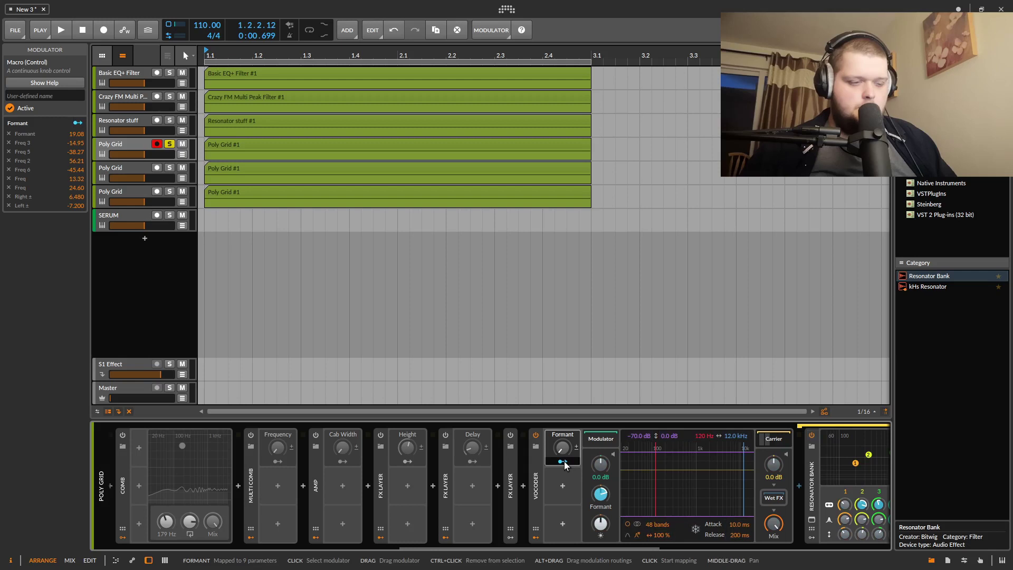
Sweep the Formant macro during playback to audition the mapped Vocoder, Resonator Bank and Phaser chain.
key("space")
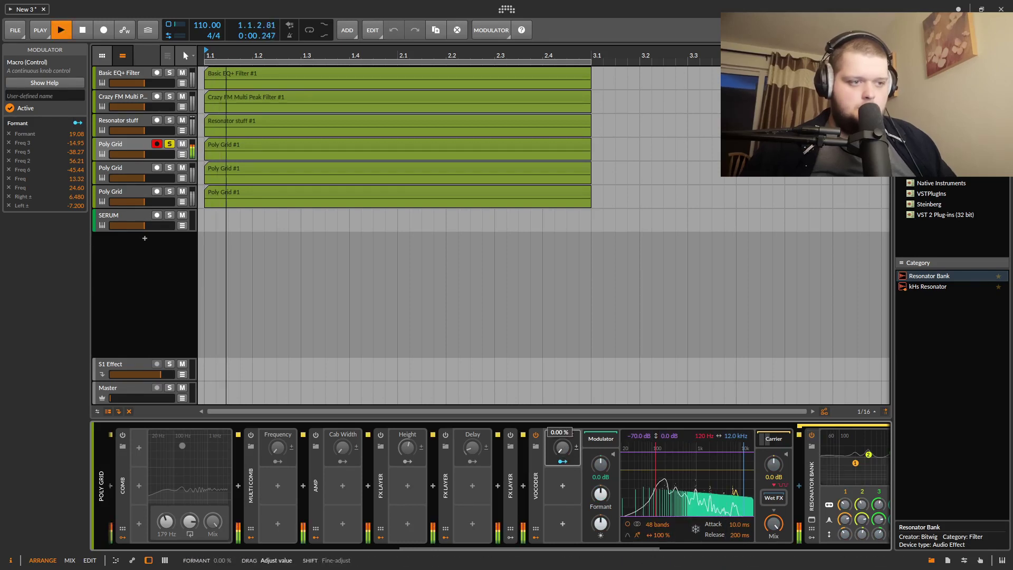
mouse_move(563, 448)
left_mouse_down()
mouse_move(562, 378)
mouse_move(563, 437)
left_mouse_up()
left_click_drag(577, 549, 851, 546)
key("space")
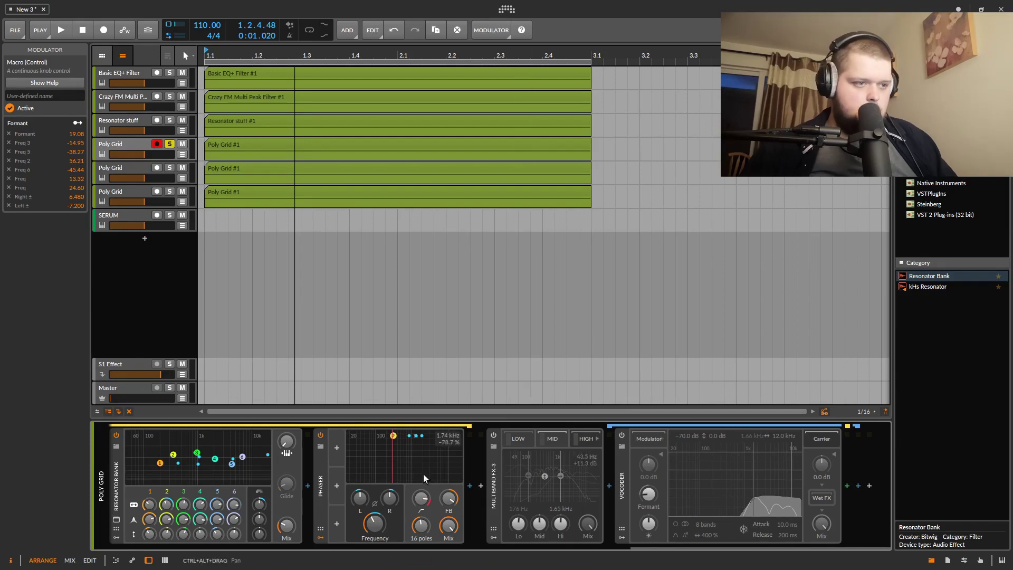
Insert a Saturator between the Vocoder and the Multiband FX-3.
left_click(493, 478)
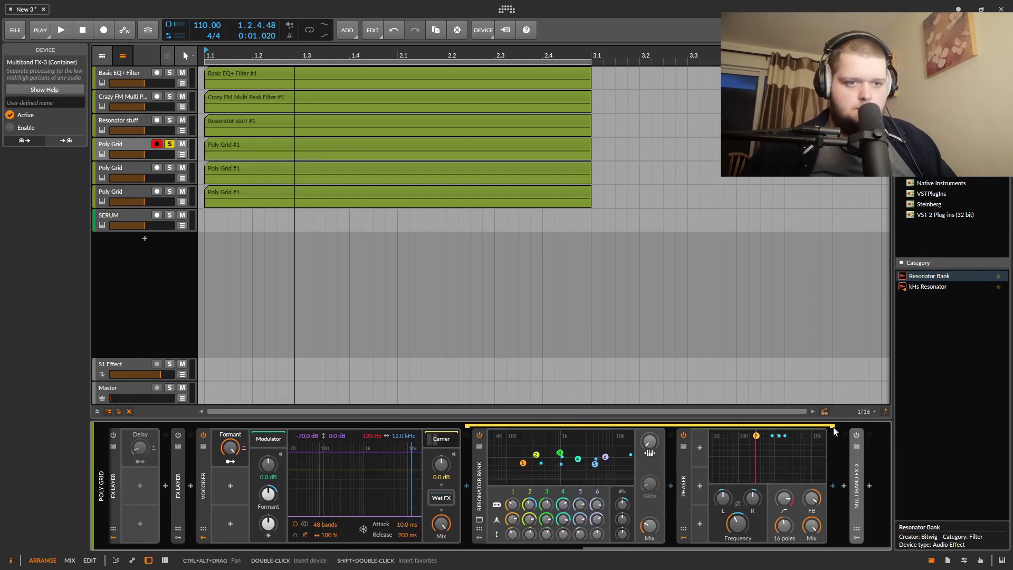
left_click(843, 486)
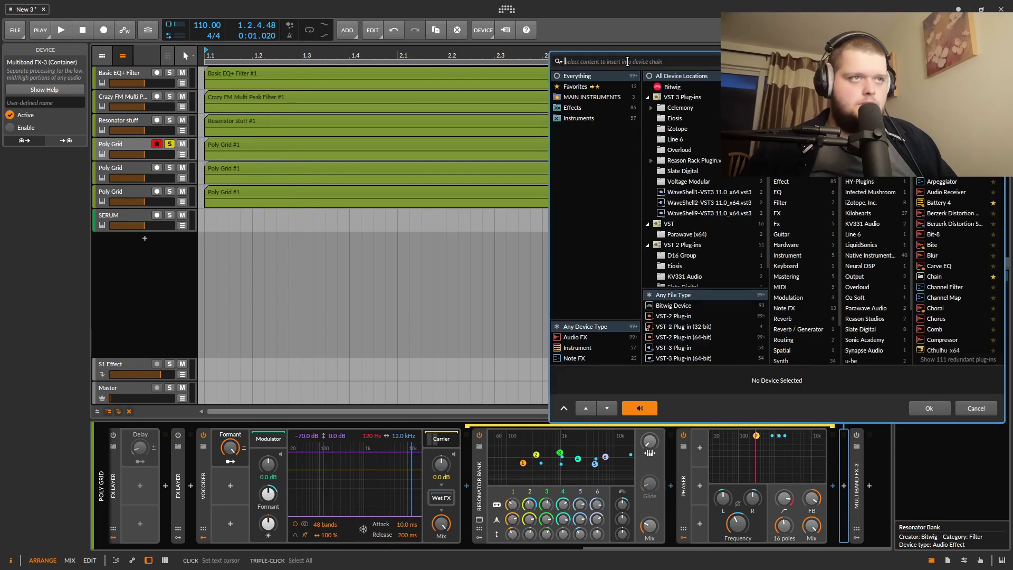
type("sat")
left_click(944, 77)
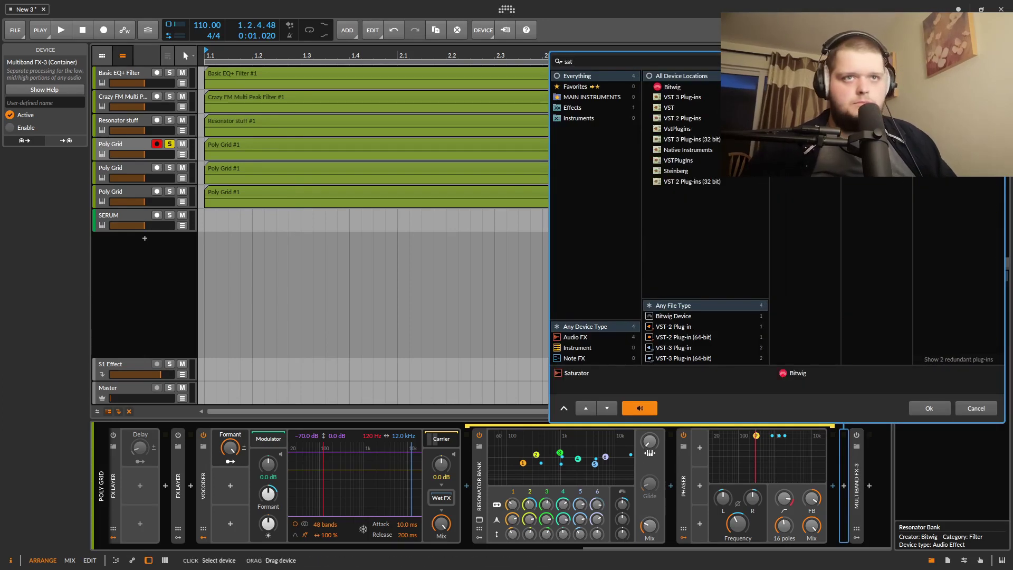
left_click(928, 407)
Raise the Saturator's Drive to about +13 dB during playback and sweep the Formant macro.
key("space")
left_click_drag(711, 548, 756, 546)
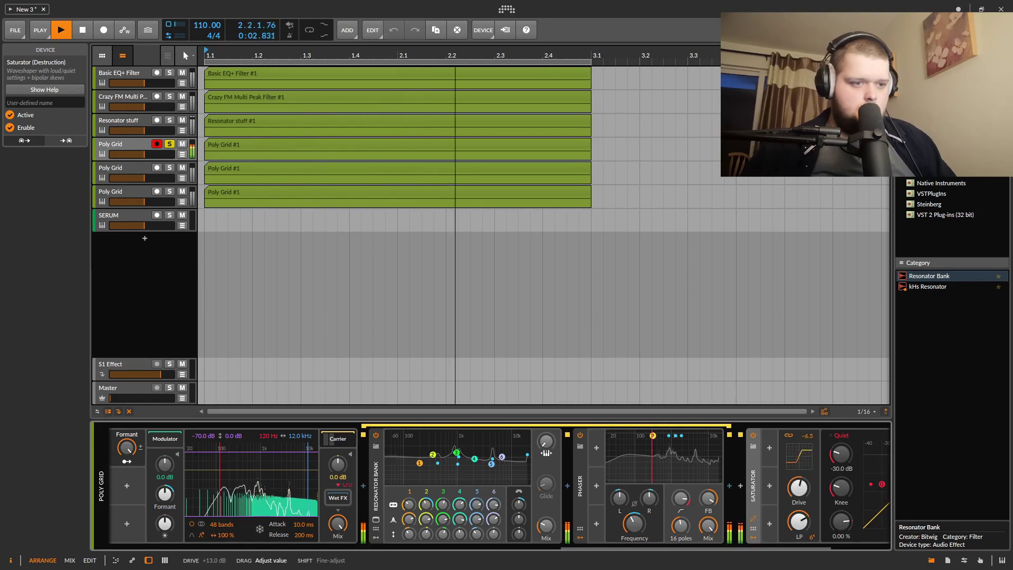
left_click_drag(742, 547, 635, 550)
mouse_move(439, 448)
left_mouse_down()
mouse_move(438, 475)
mouse_move(449, 450)
left_mouse_up()
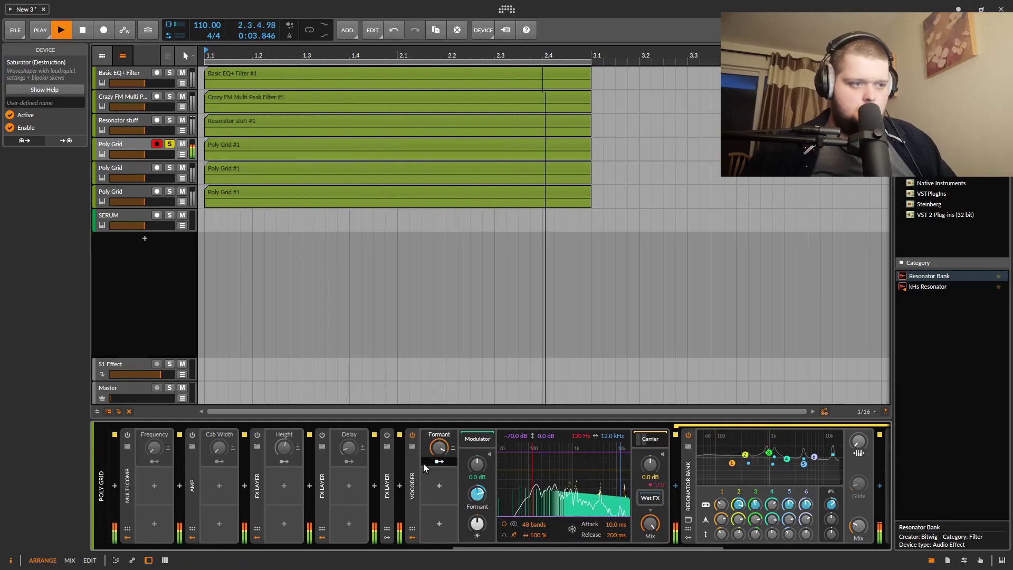
key("space")
Extend the Formant macro's mapping to the Vocoder's Brightness by about 12.96, Bands by 2.55 and Bandwidth by 0.537.
left_click(439, 461)
left_click_drag(477, 494, 477, 486)
left_click_drag(477, 522, 477, 514)
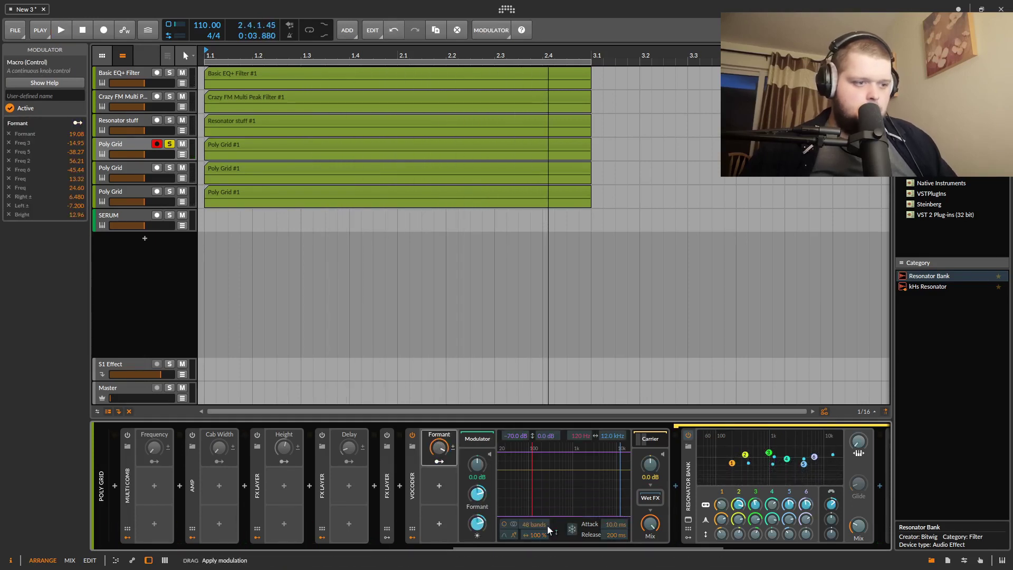
left_click_drag(536, 526, 537, 531)
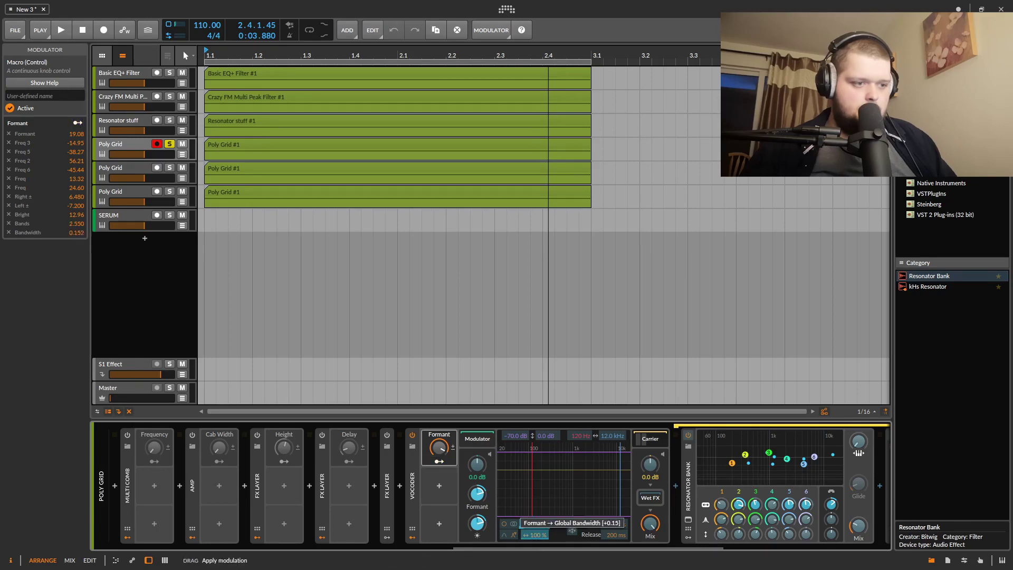
left_click(440, 461)
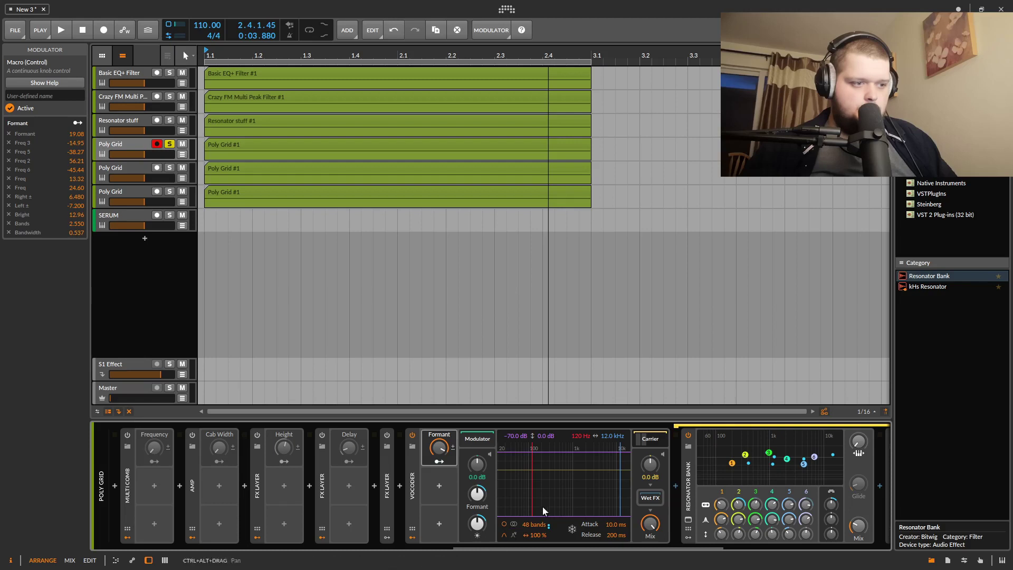
Sweep the Formant macro during playback to audition the added Brightness, Bands and Bandwidth mappings, and reset it to zero.
key("space")
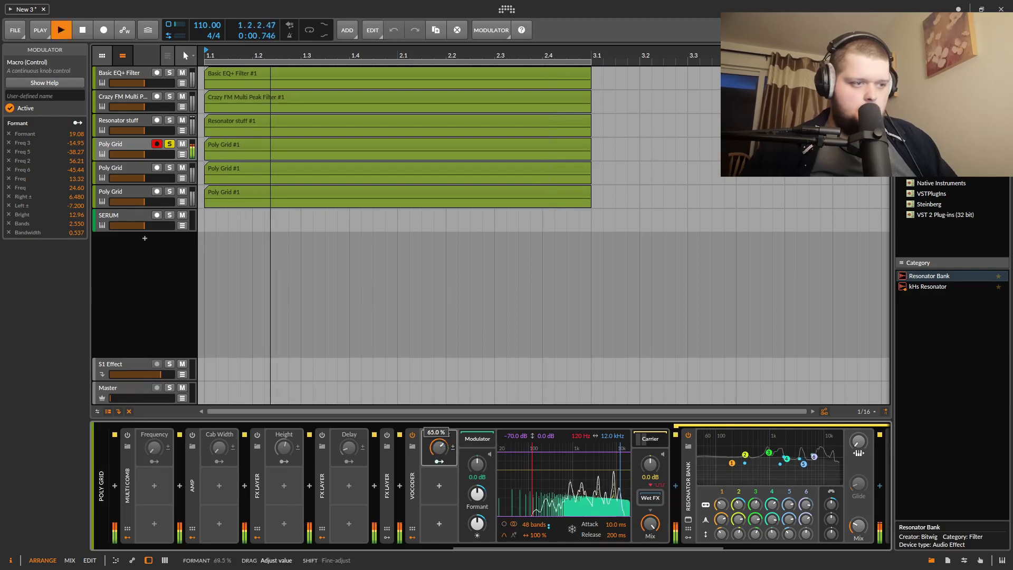
left_click_drag(439, 448, 439, 395)
key("space")
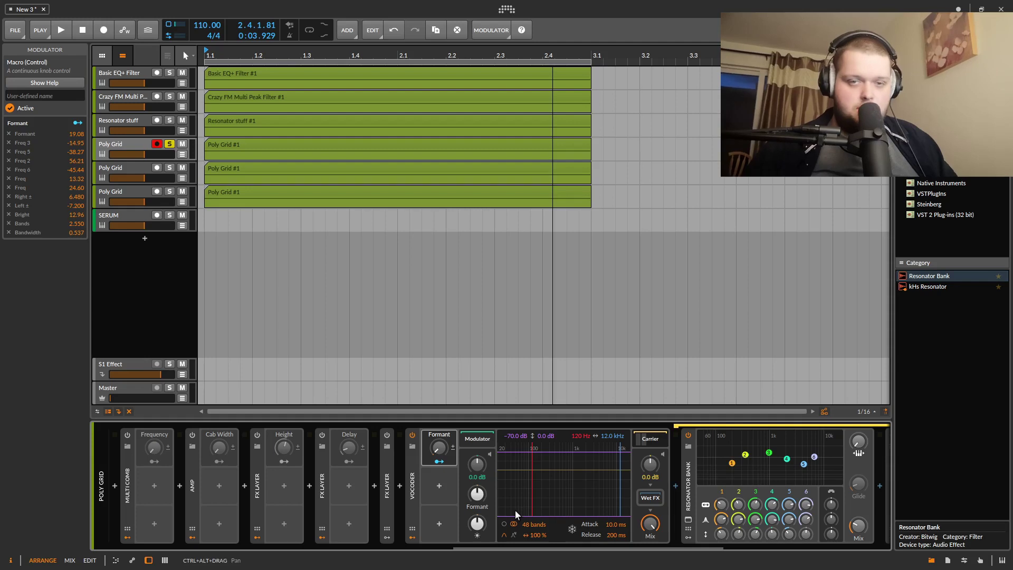
Delete the macro-controlled Vocoder, and fold and deactivate the Saturator.
left_click(413, 491)
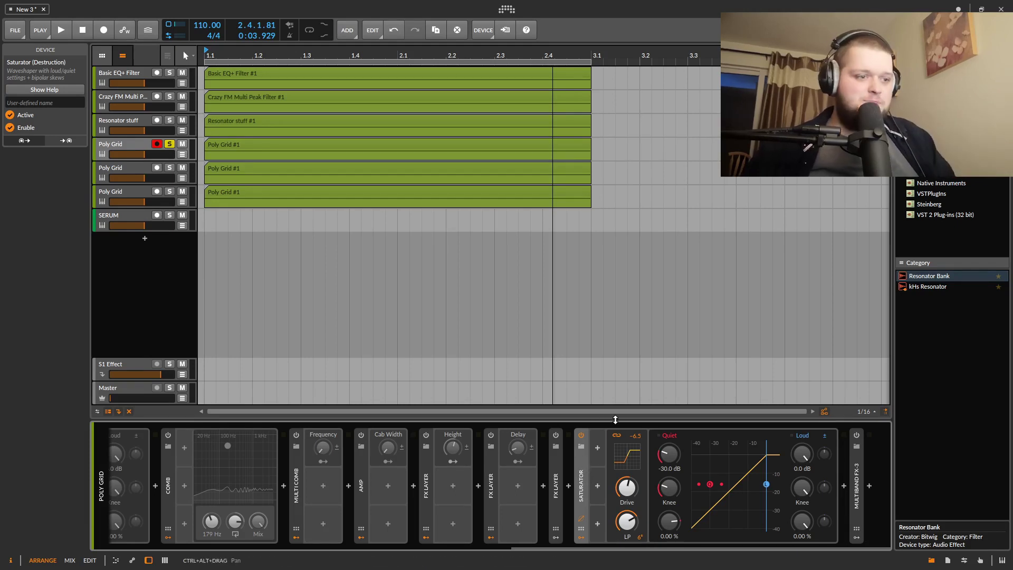
left_click(581, 486)
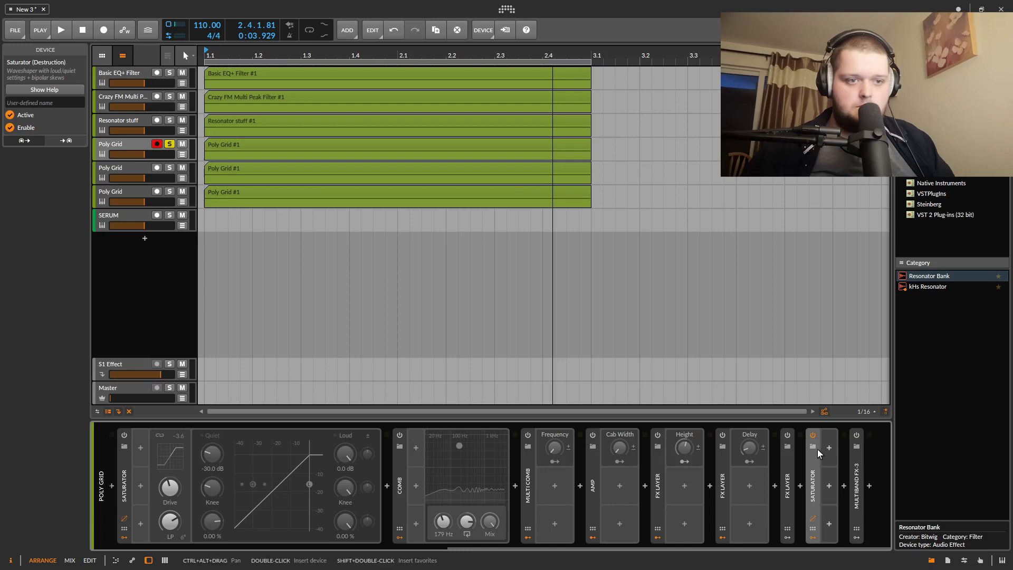
Unfold and enable the Multiband FX-3, and activate the Vocoder in its High band.
left_click(857, 491)
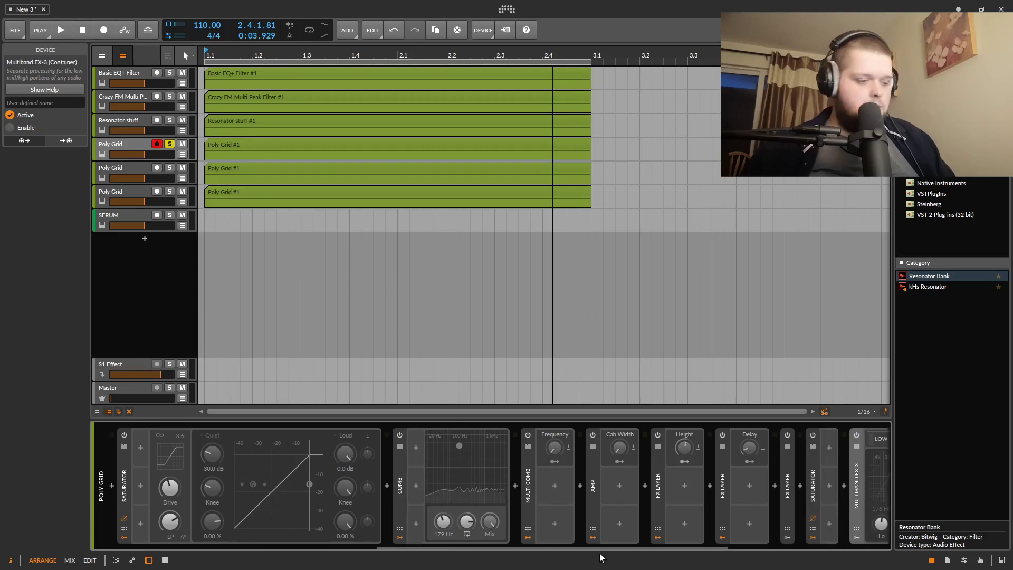
left_click_drag(467, 549, 641, 455)
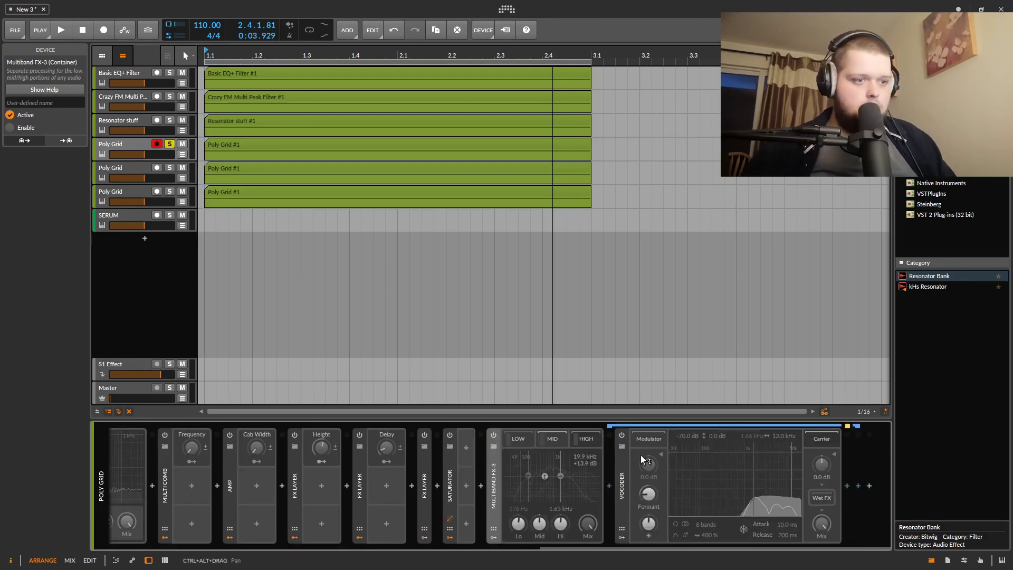
left_click(494, 435)
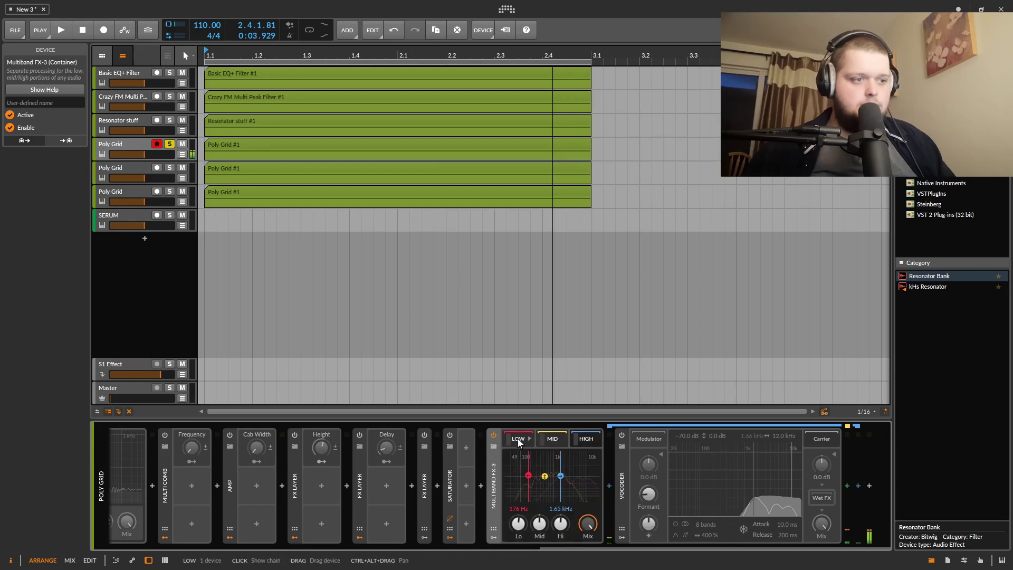
left_click(565, 441)
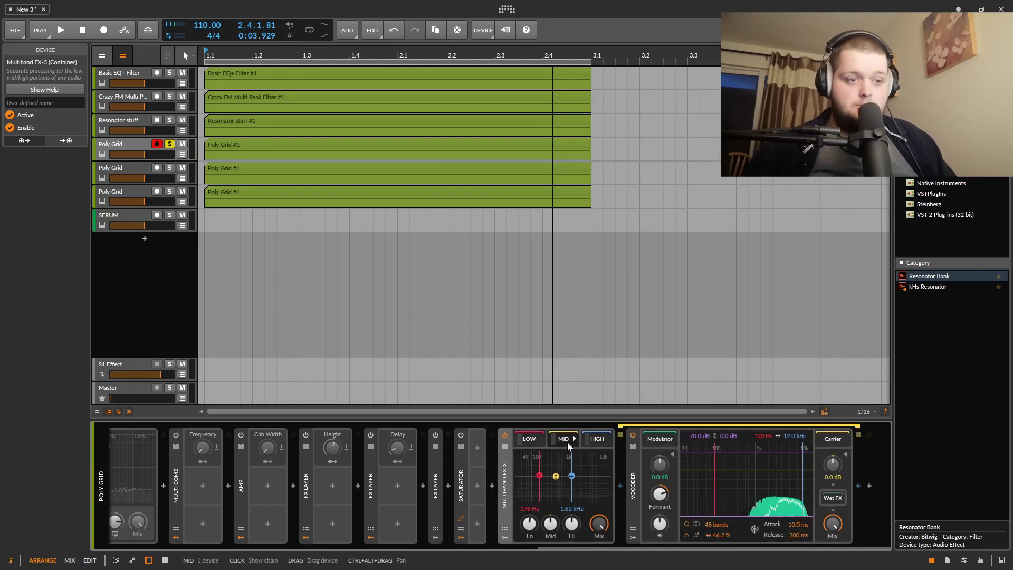
left_click(598, 439)
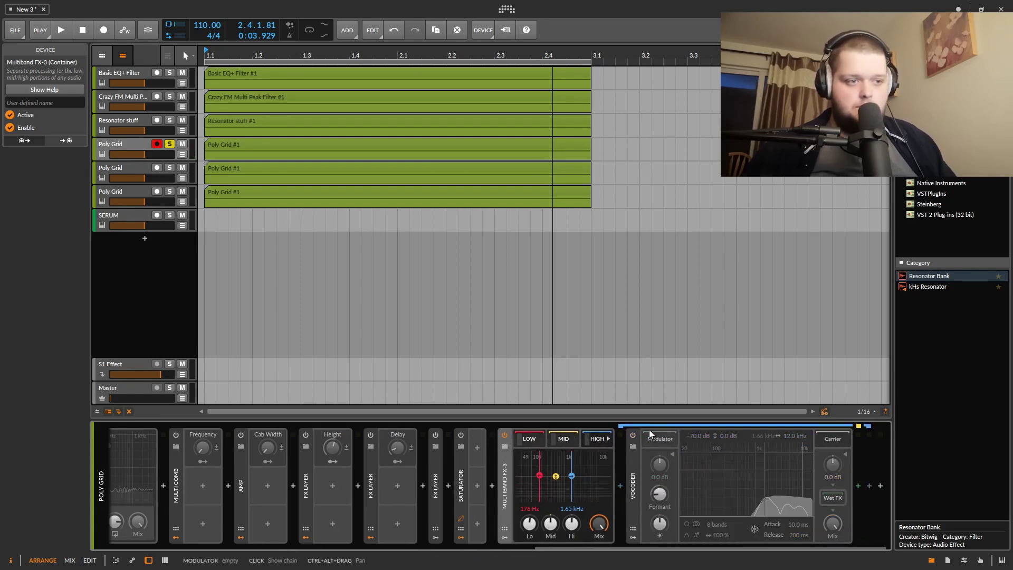
left_click(632, 436)
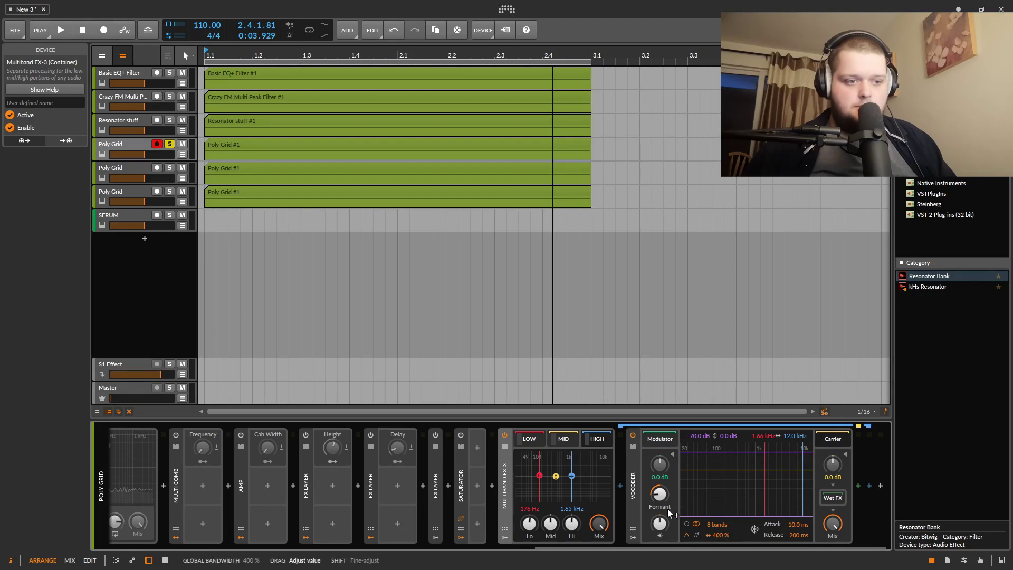
Move the Multiband FX-3's crossovers during playback, ending at about 429 Hz and 4.91 kHz.
left_click(568, 442)
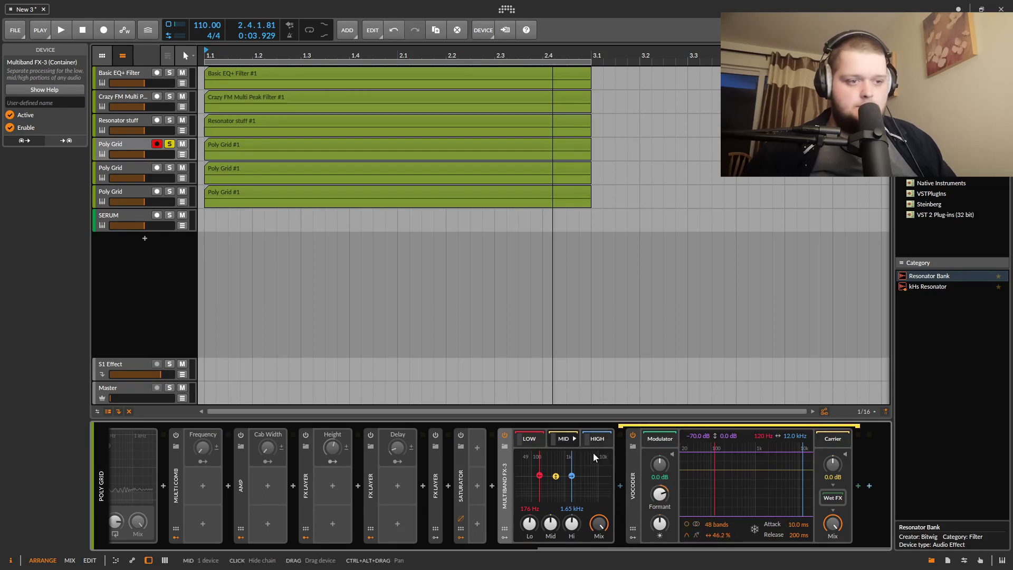
left_click(529, 439)
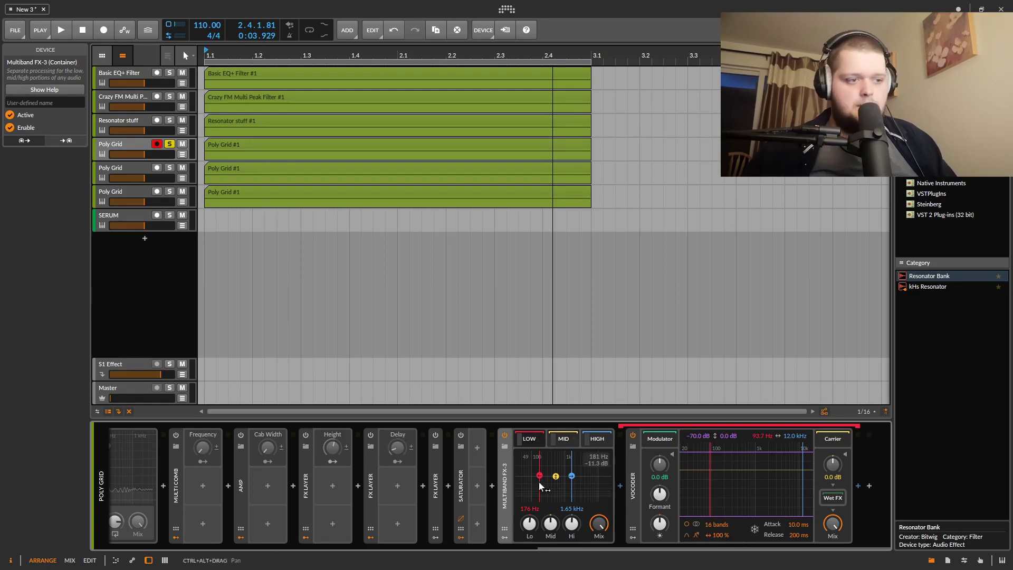
left_click_drag(540, 476, 555, 480)
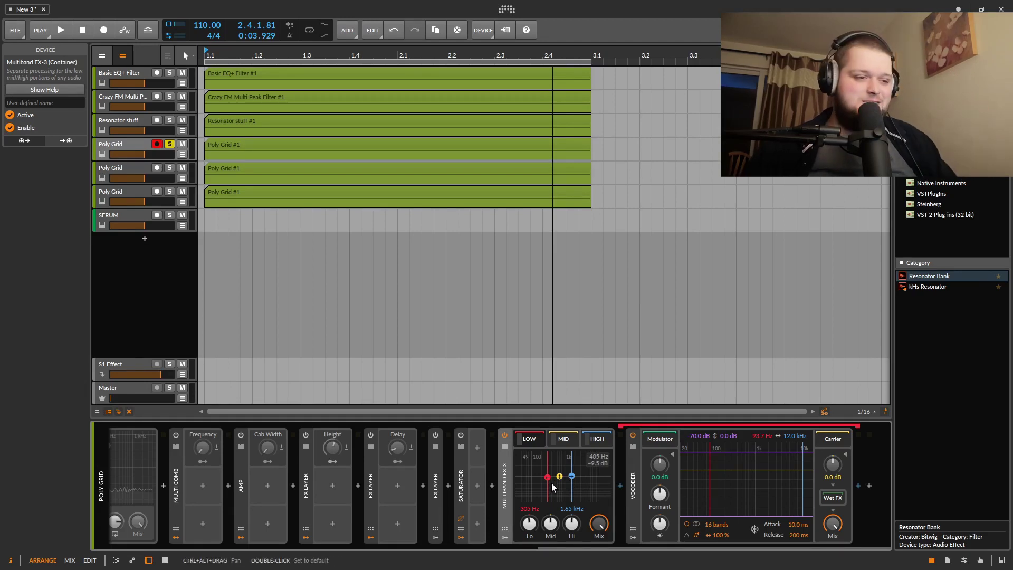
key("space")
mouse_move(547, 478)
left_mouse_down()
mouse_move(538, 477)
mouse_move(570, 477)
mouse_move(537, 482)
mouse_move(592, 478)
mouse_move(544, 479)
mouse_move(579, 479)
mouse_move(556, 476)
left_mouse_up()
key("space")
key("space")
key("space")
Set the Low band's Vocoder to 8 bands and 400% bandwidth, raising its Formant and setting Brightness to about +6.7 dB.
left_click(534, 438)
left_click(784, 435)
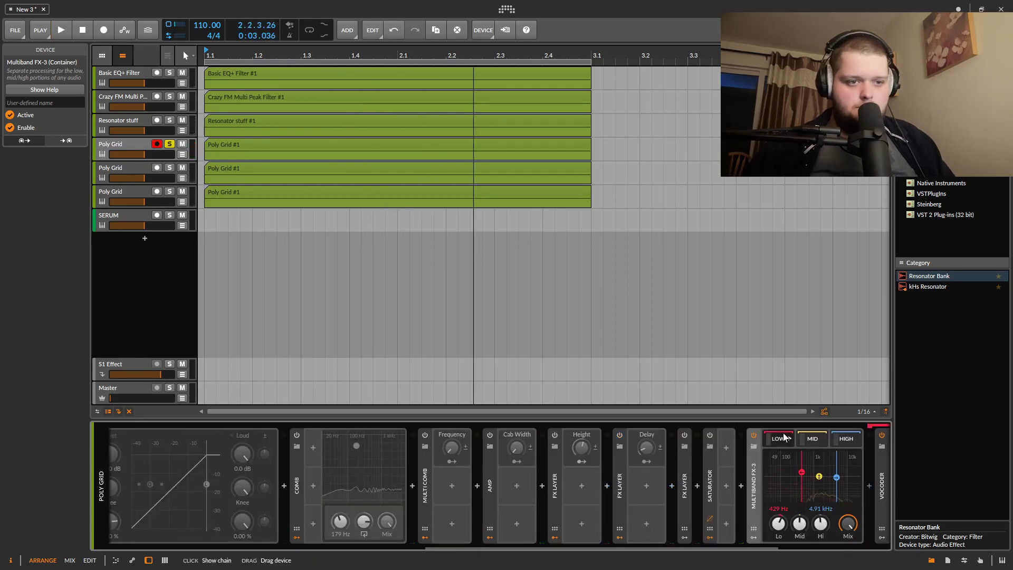
left_click_drag(721, 545, 822, 540)
left_click_drag(752, 524, 754, 536)
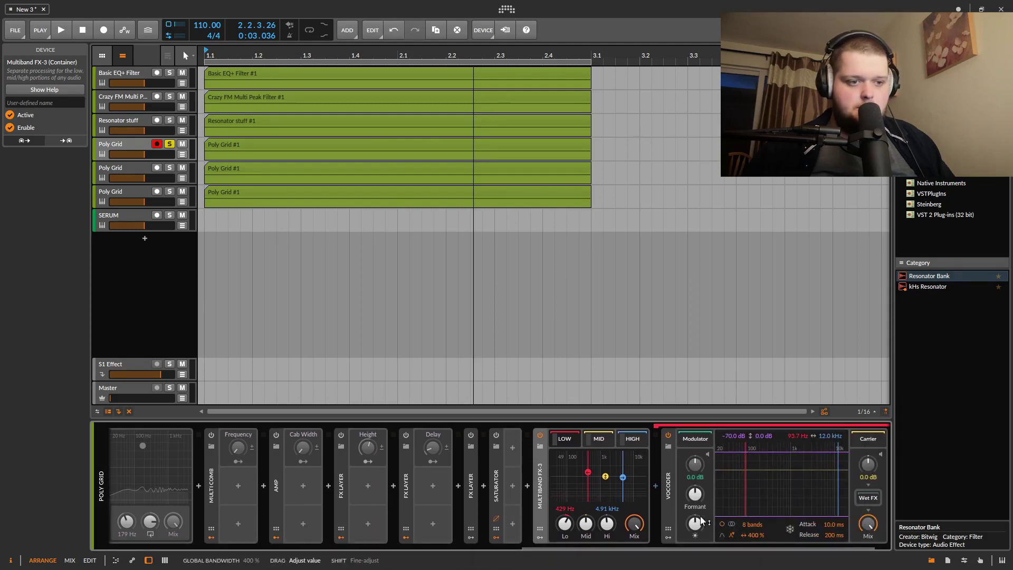
left_click_drag(694, 491, 695, 478)
left_click_drag(695, 523, 695, 515)
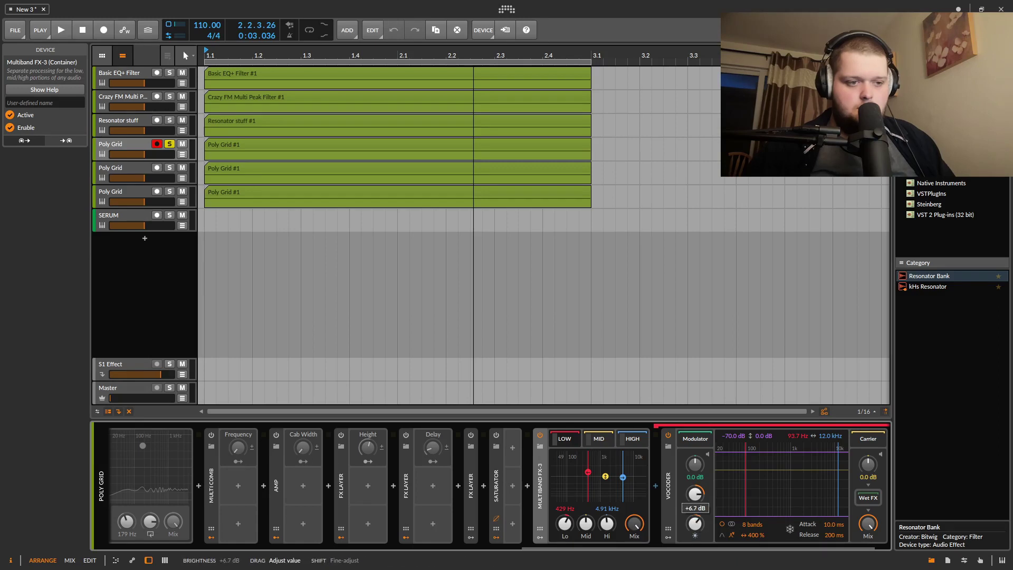
Set the Mid band's Vocoder to 8 bands with a lower frequency limit of about 693 Hz.
left_click(596, 439)
left_click_drag(752, 464, 785, 466)
left_click_drag(703, 538, 703, 549)
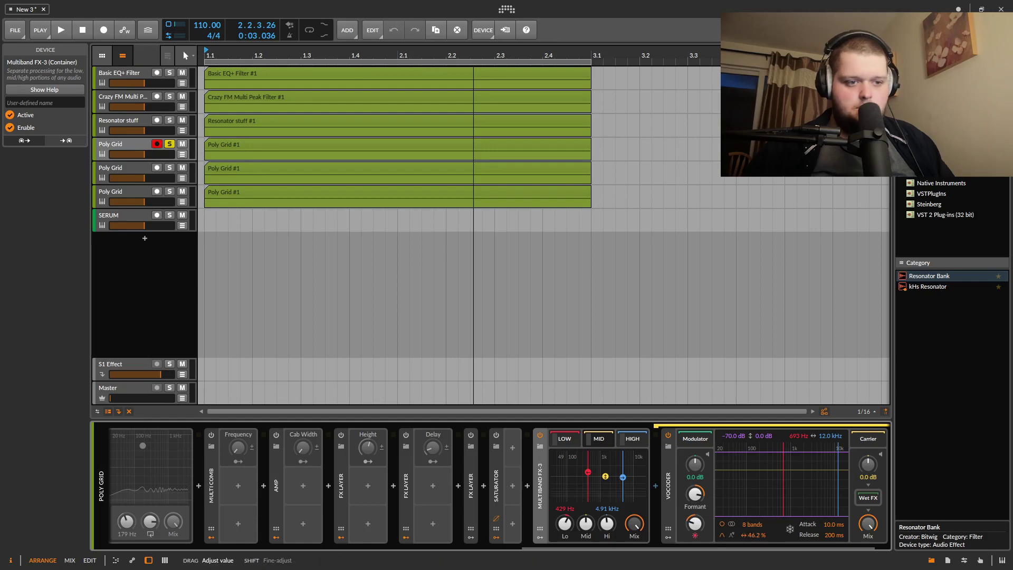
Increase the band count of the High band's Vocoder and adjust its Formant and Brightness.
left_click(635, 440)
left_click_drag(704, 502, 692, 504)
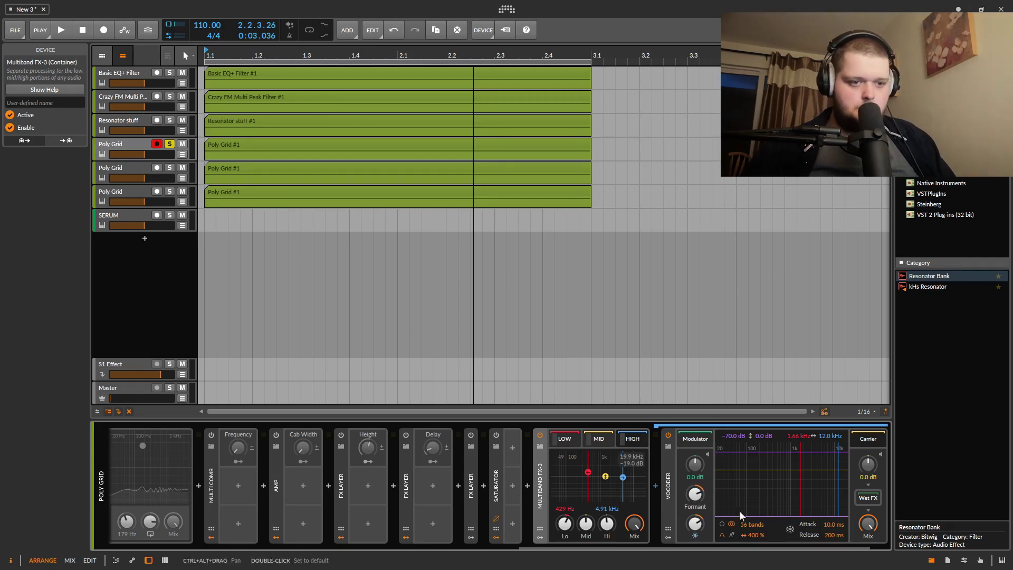
Sweep the Multiband FX-3's crossovers during playback, leaving them at about 248 Hz and 4.43 kHz.
key("space")
left_click_drag(586, 476, 621, 472)
key("space")
key("space")
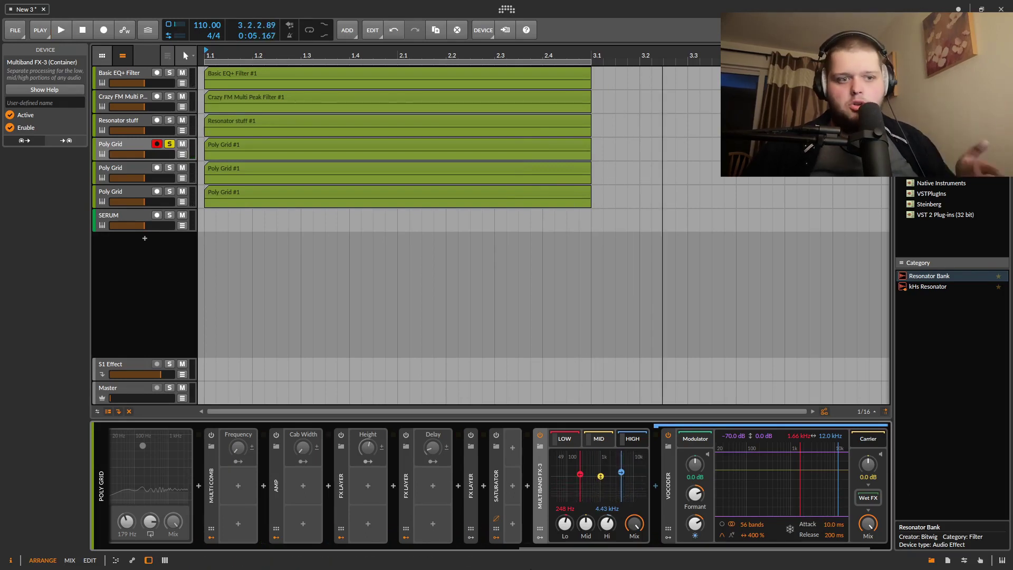